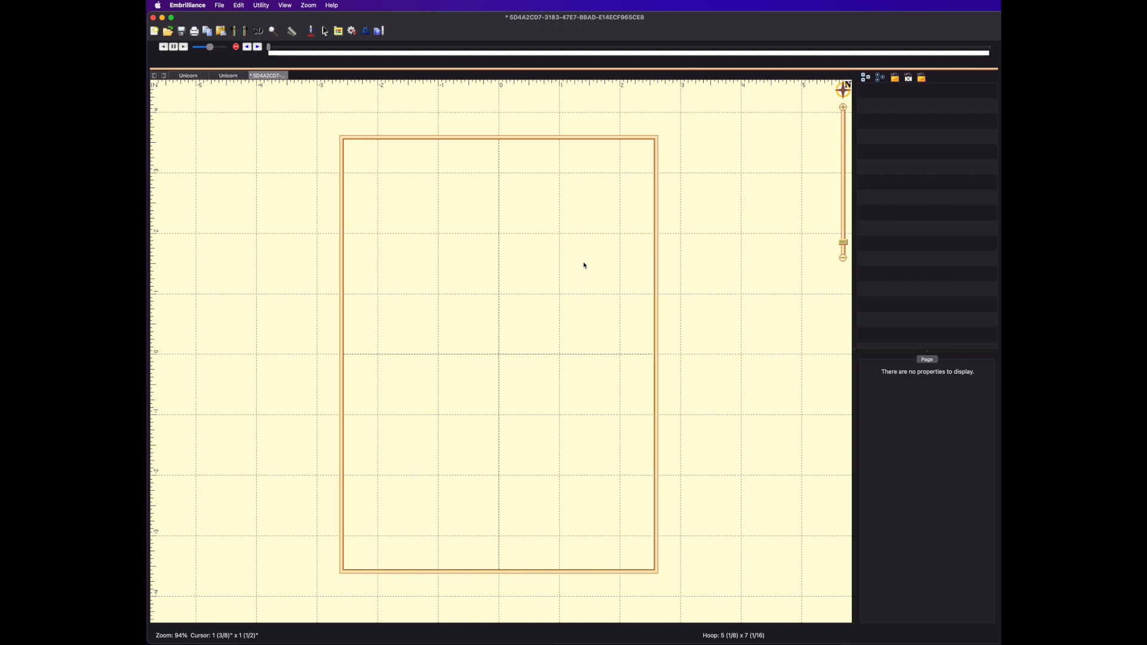
{"action": "left_click_drag", "start_coordinate": [844, 246], "coordinate": [844, 197]}
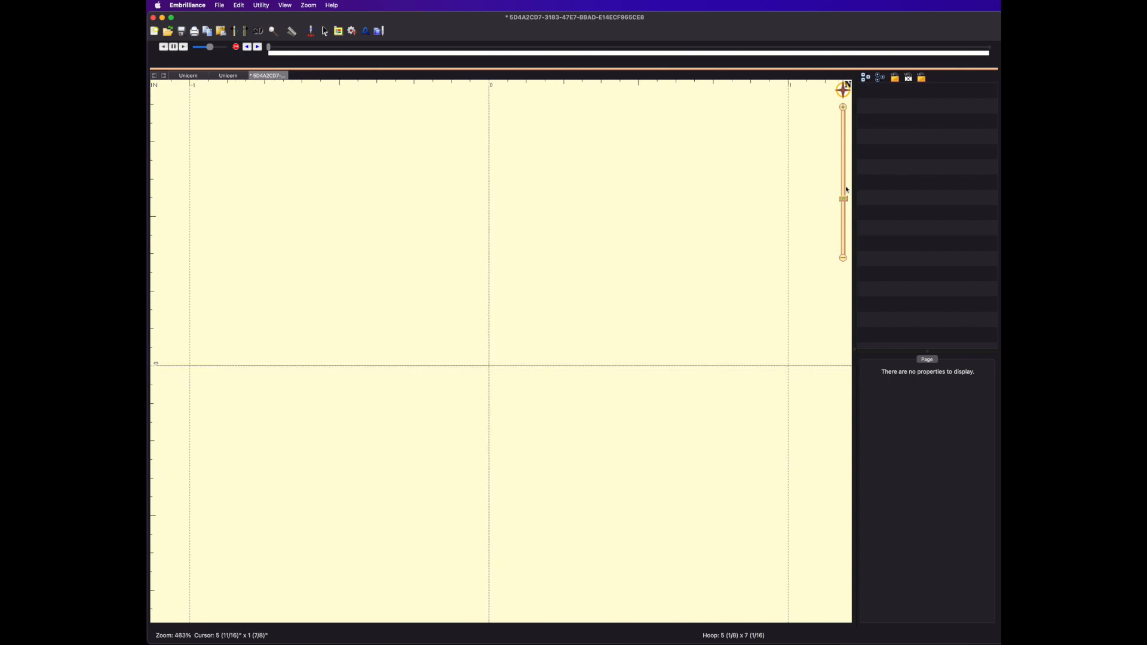
{"action": "left_click_drag", "start_coordinate": [842, 202], "coordinate": [843, 244]}
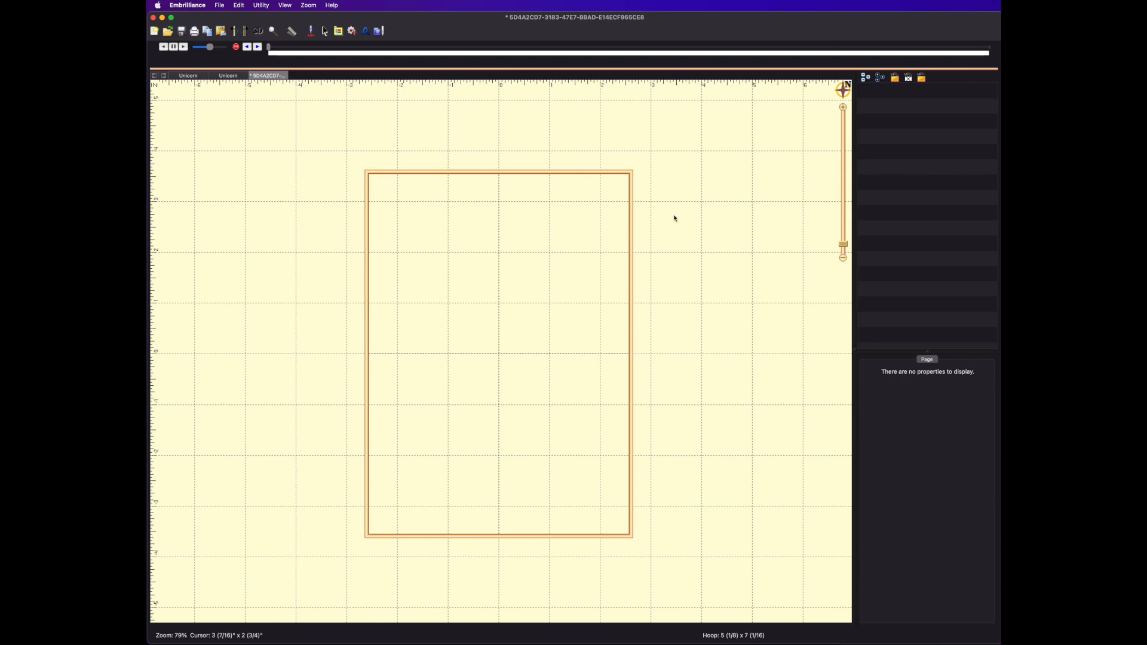
{"action": "left_click", "coordinate": [843, 89]}
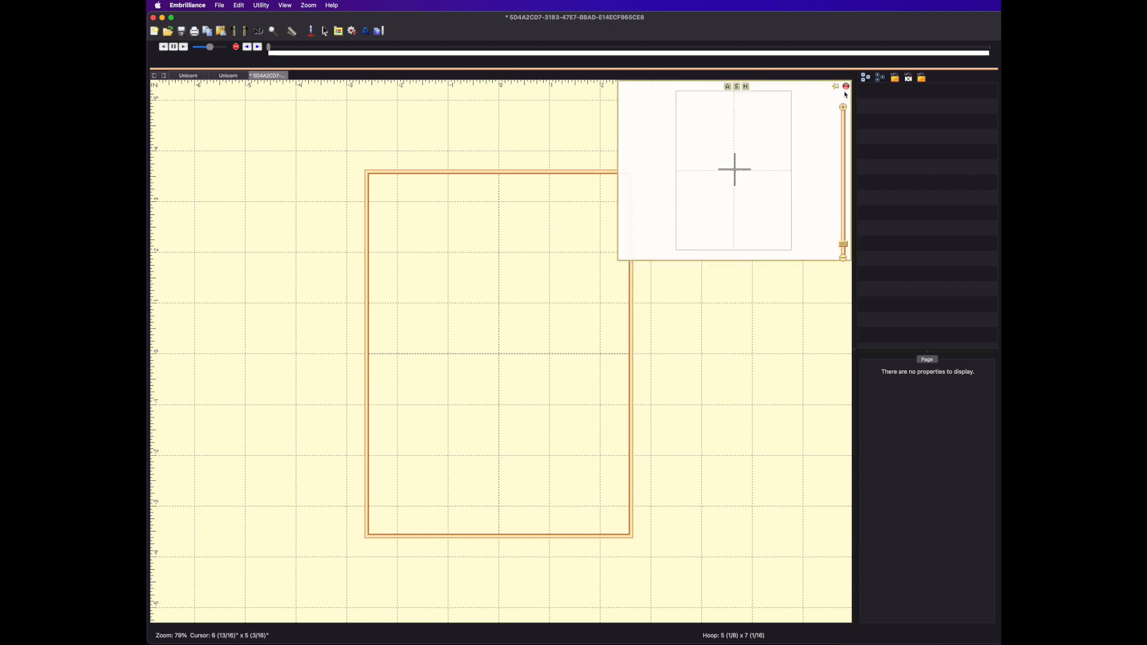
{"action": "left_click", "coordinate": [792, 93]}
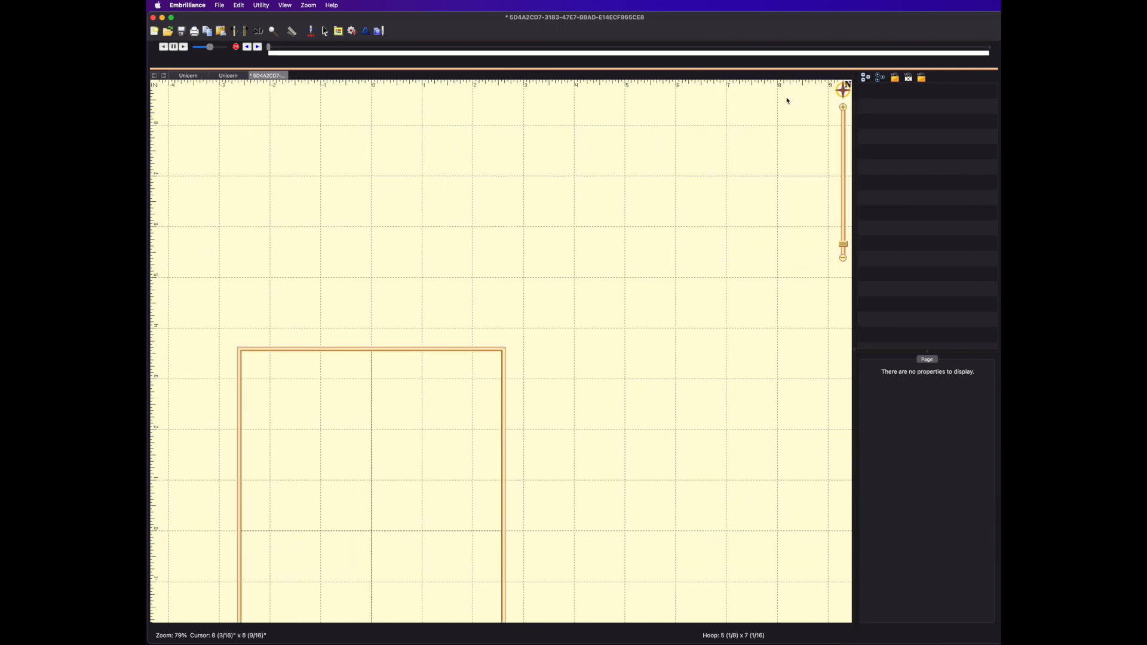
{"action": "left_click", "coordinate": [843, 91]}
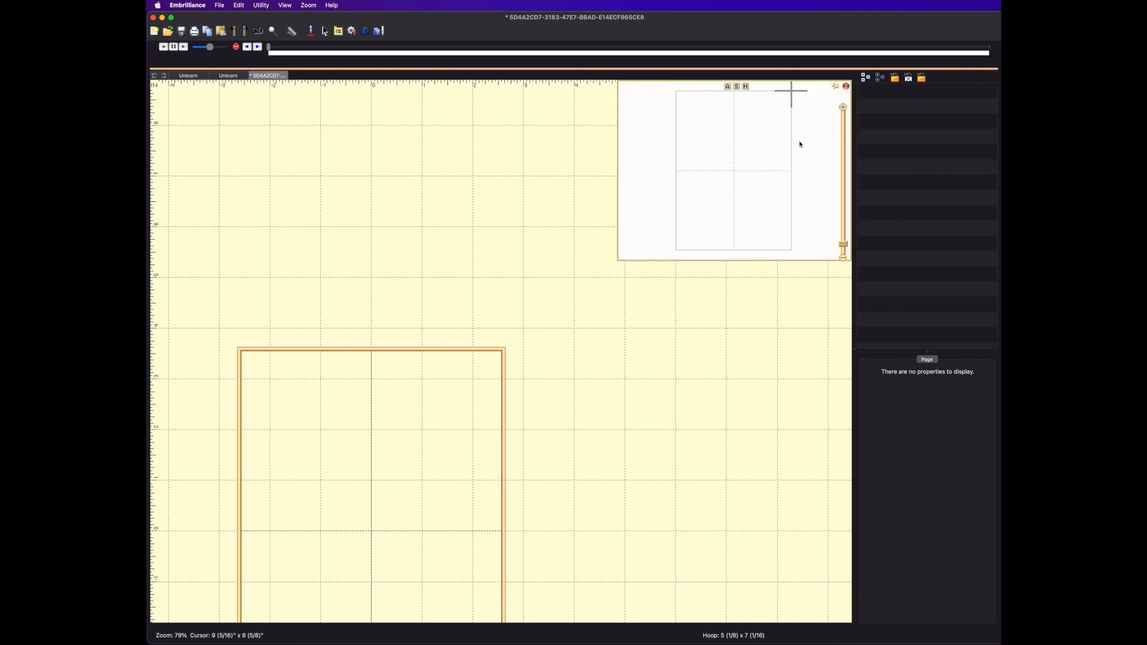
{"action": "left_click", "coordinate": [788, 245]}
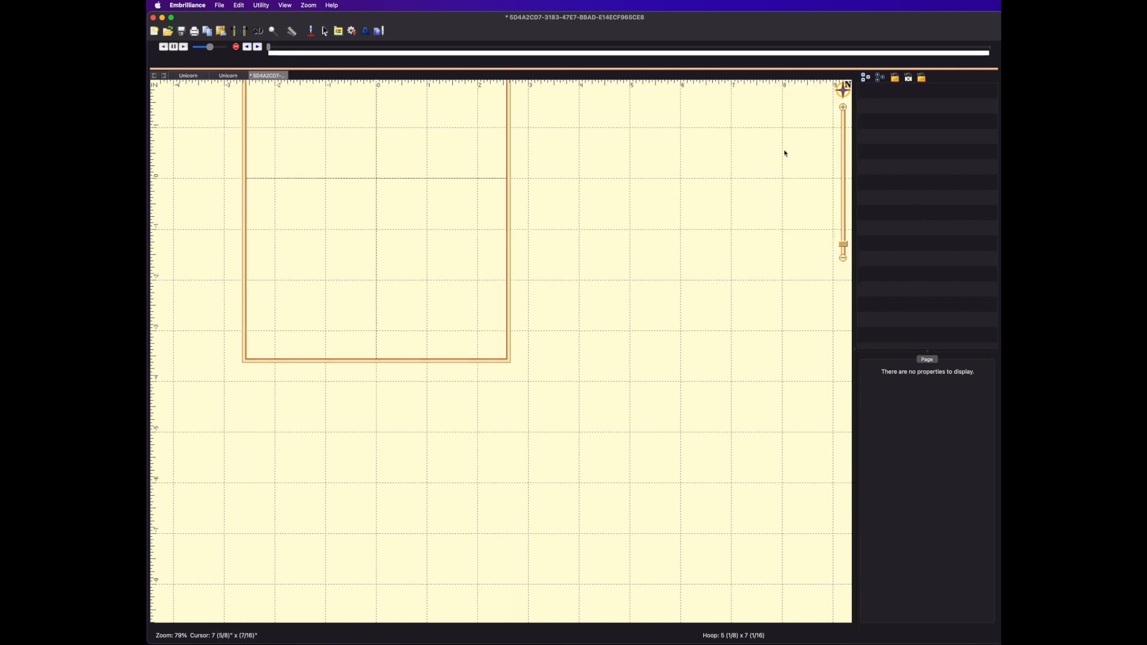
{"action": "left_click", "coordinate": [844, 91]}
{"action": "left_click", "coordinate": [732, 165]}
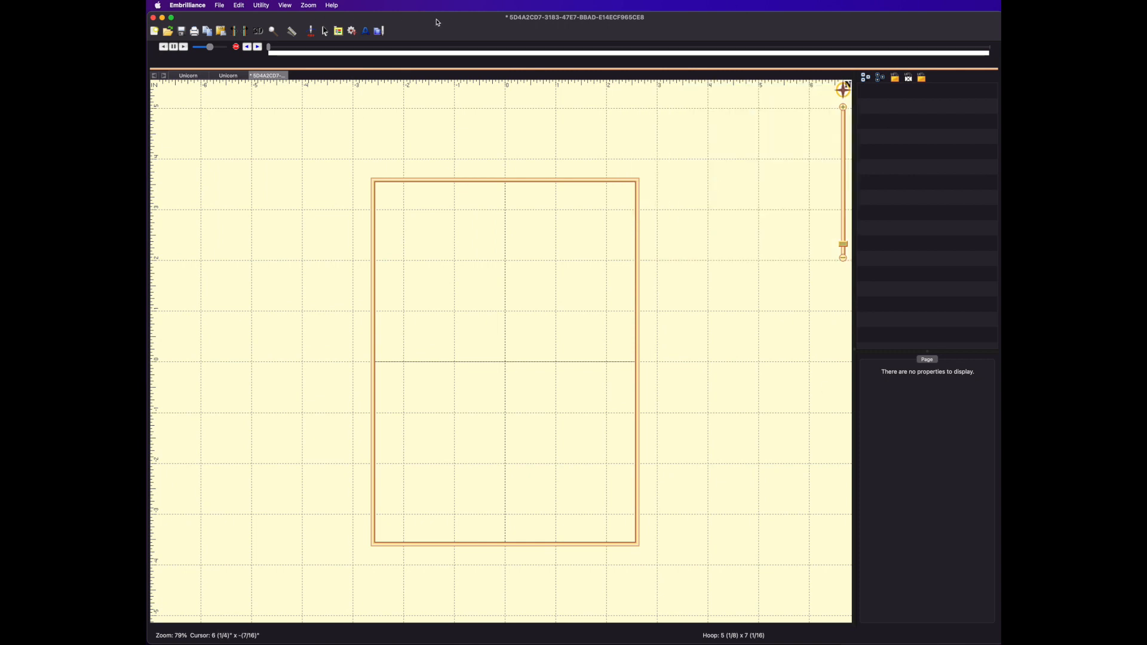
Merge the crowned reindeer stitch file 5D4A2CD7-3183-47E7-8BAD-E14ECF965CE8.pes from the Downloads folder into the empty hoop.
{"action": "left_click", "coordinate": [381, 31]}
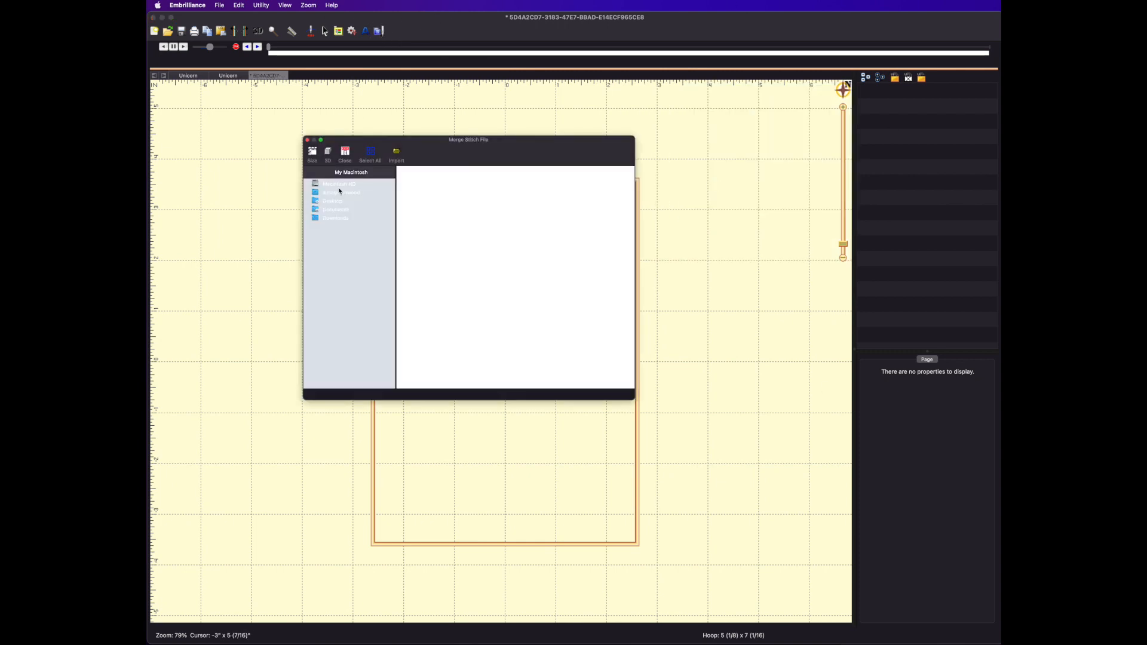
{"action": "left_click", "coordinate": [335, 219]}
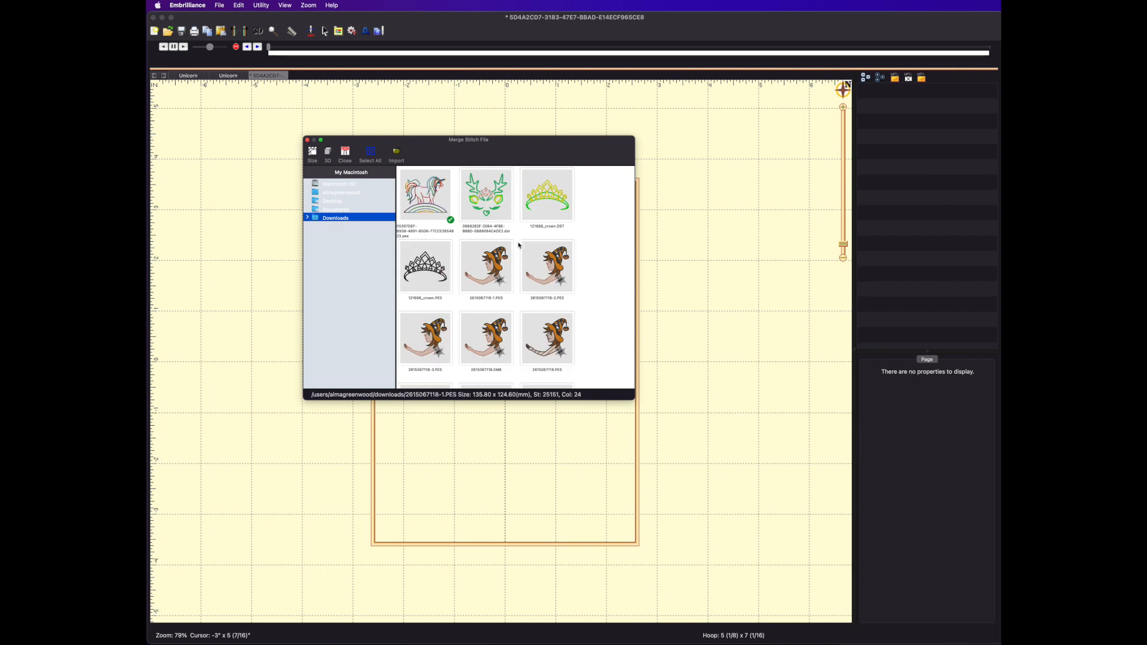
{"action": "scroll", "coordinate": [512, 251], "scroll_direction": "down", "scroll_amount": 2}
{"action": "scroll", "coordinate": [513, 251], "scroll_direction": "down", "scroll_amount": 5}
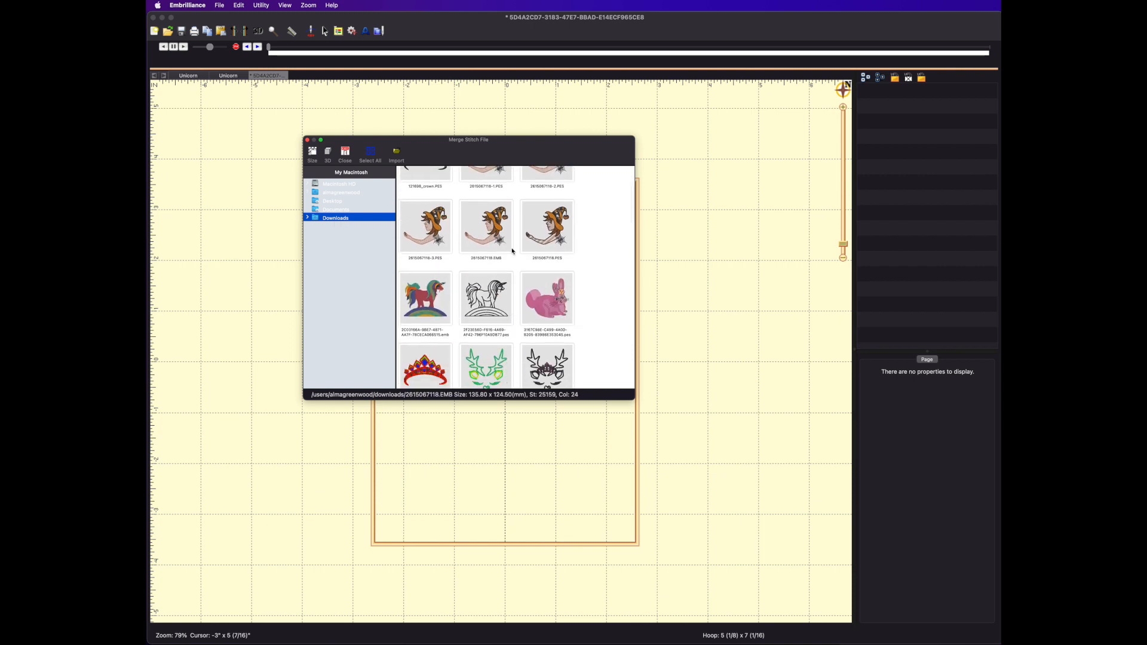
{"action": "left_click", "coordinate": [555, 245]}
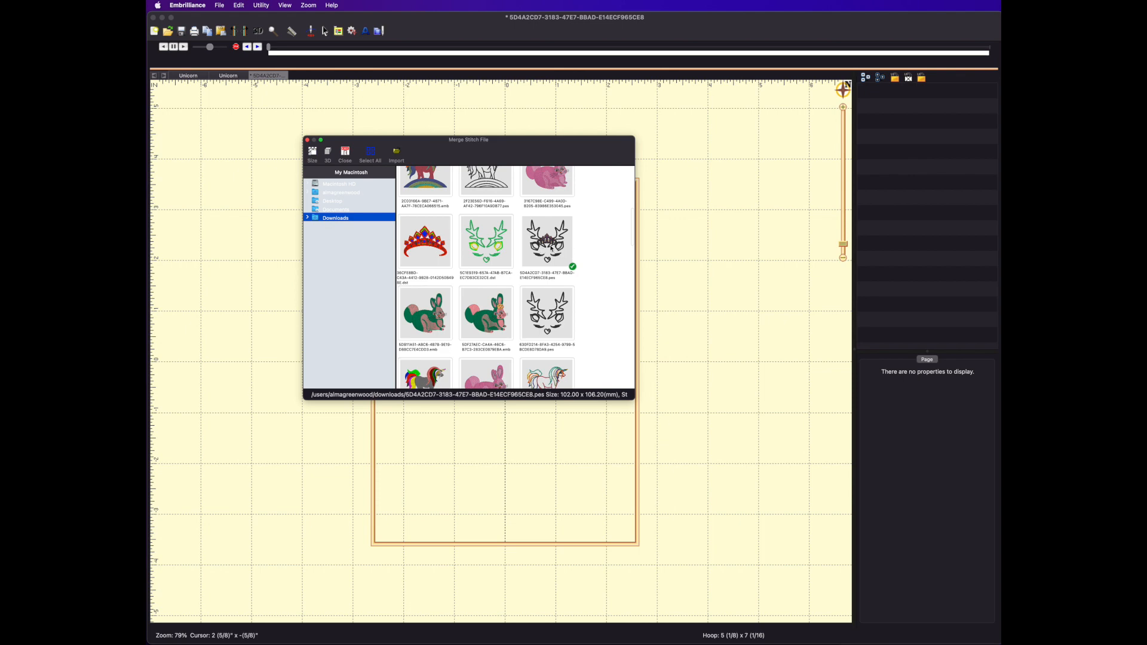
{"action": "double_click", "coordinate": [553, 246]}
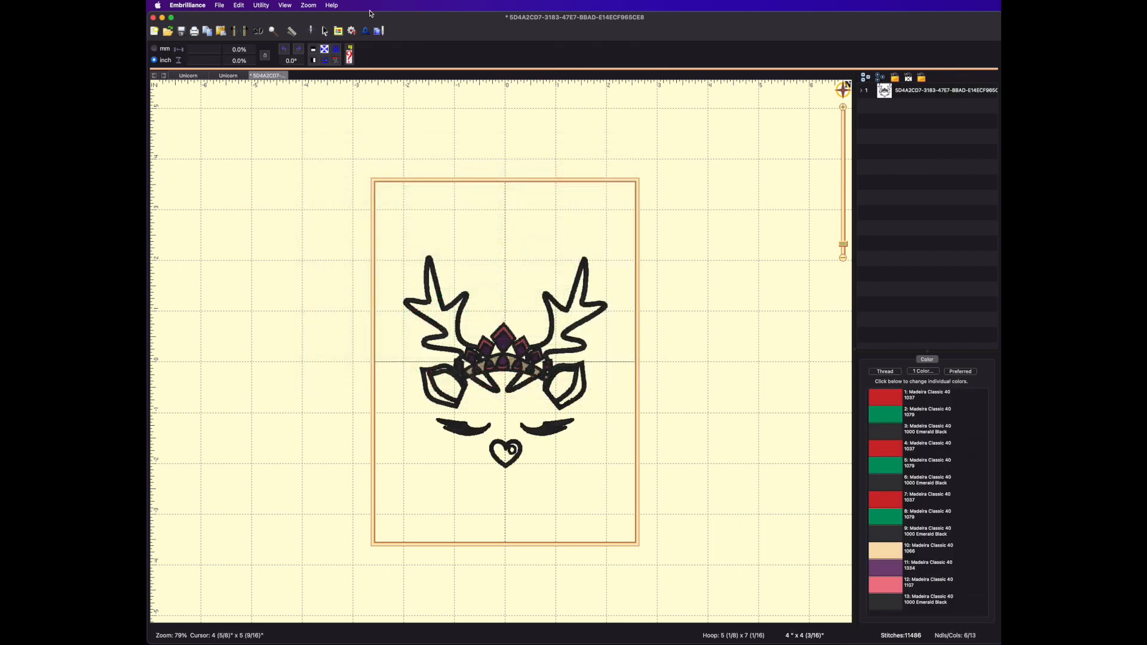
Play the stitch simulation and run through the design's whole stitching order to the end.
{"action": "left_click", "coordinate": [312, 31]}
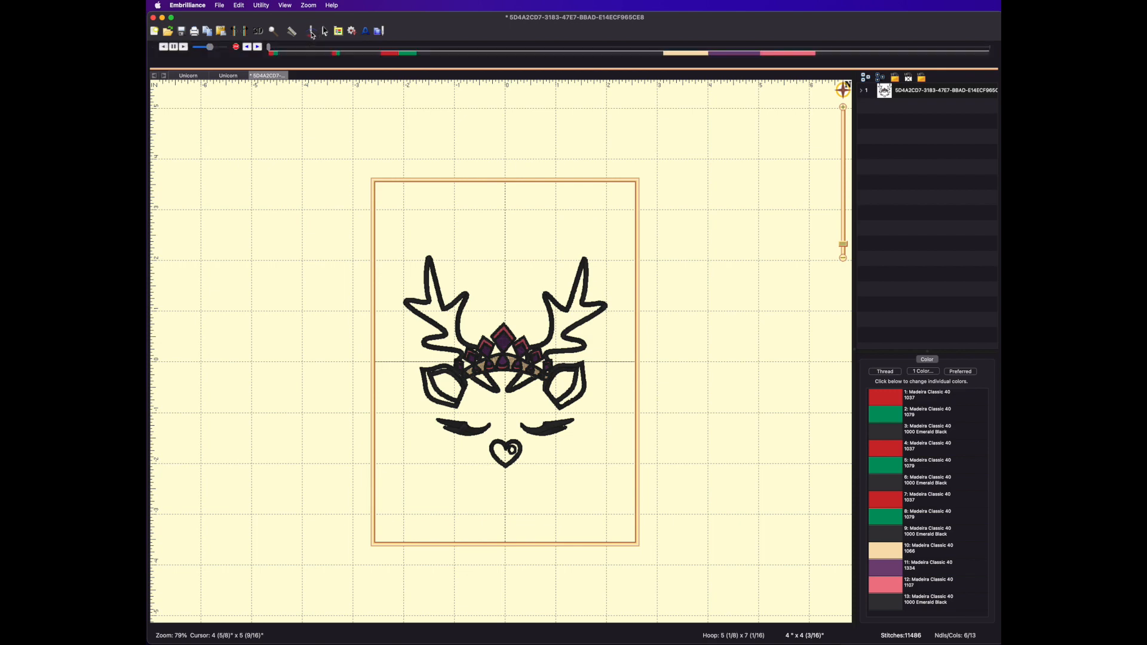
{"action": "left_click", "coordinate": [183, 48]}
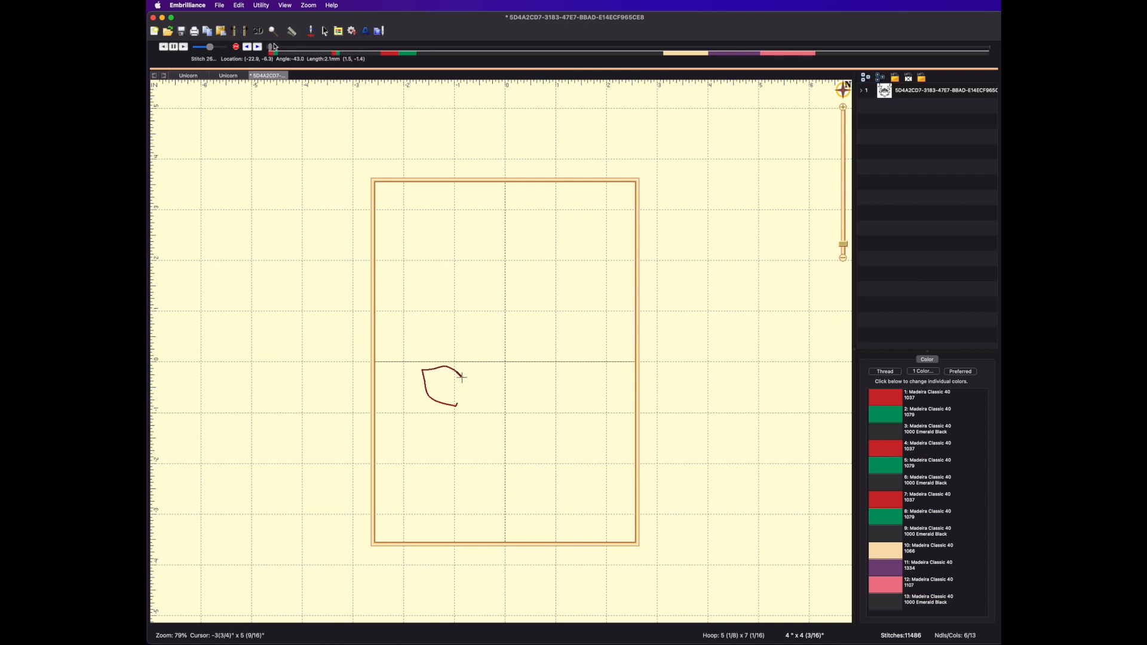
{"action": "left_click_drag", "start_coordinate": [276, 49], "coordinate": [991, 51]}
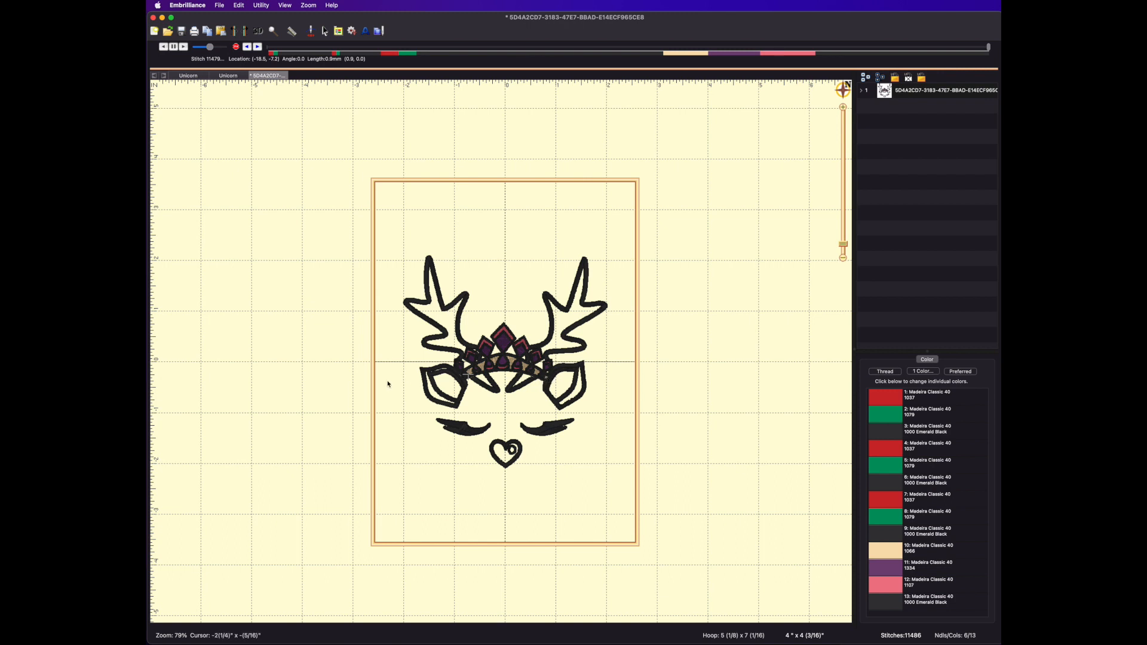
{"action": "left_click_drag", "start_coordinate": [990, 50], "coordinate": [998, 72]}
Expand the design's colour layers and move the first six, which form the two ears, to the end of the stitching order.
{"action": "left_click", "coordinate": [864, 93]}
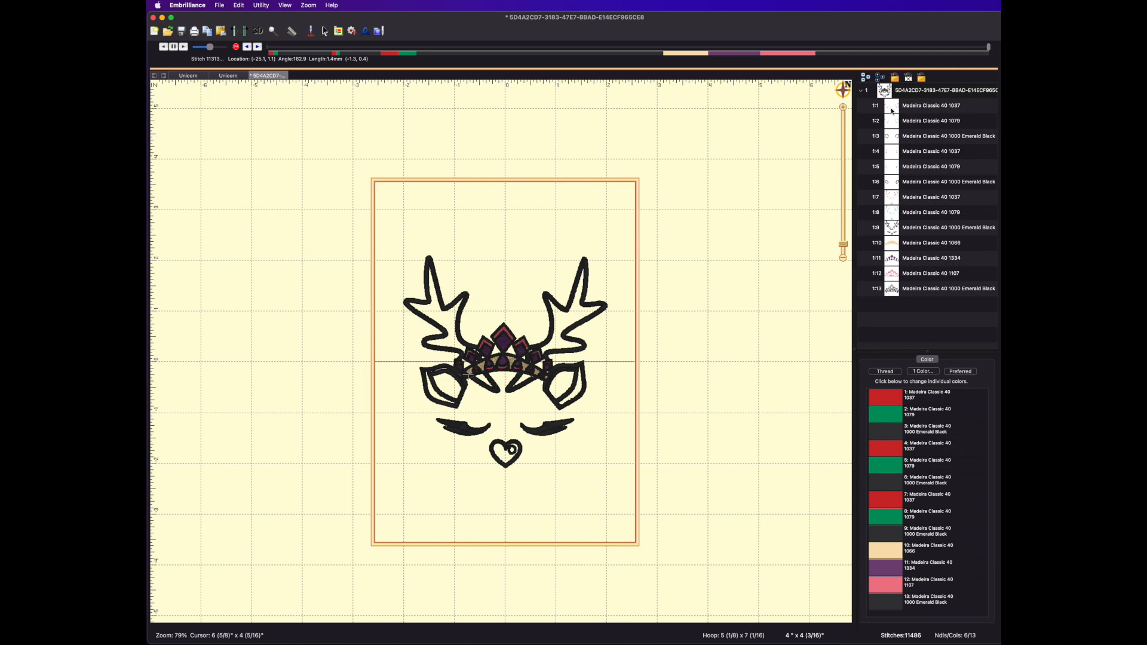
{"action": "left_click", "coordinate": [892, 111]}
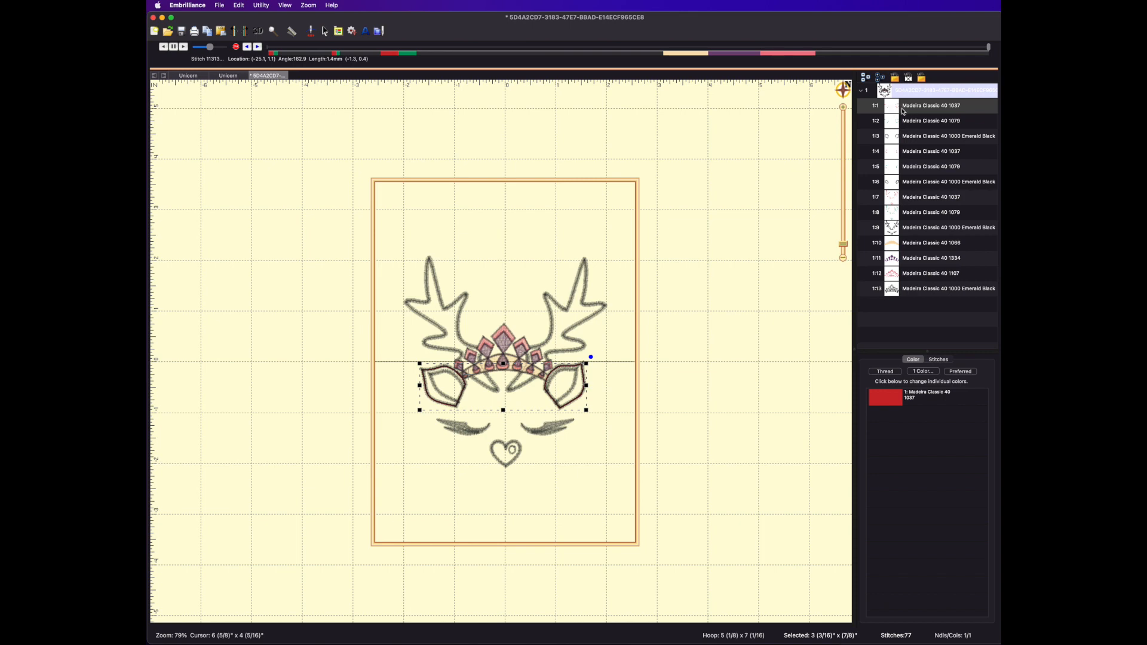
{"action": "left_click", "coordinate": [892, 182], "text": "shift"}
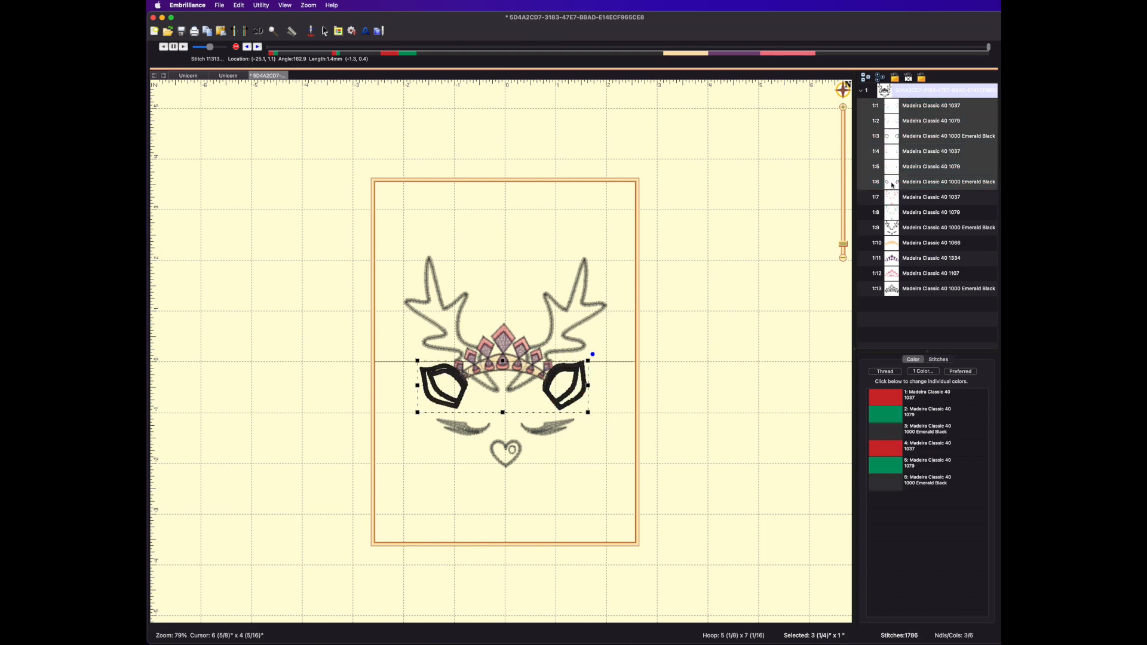
{"action": "left_click_drag", "start_coordinate": [897, 107], "coordinate": [900, 301]}
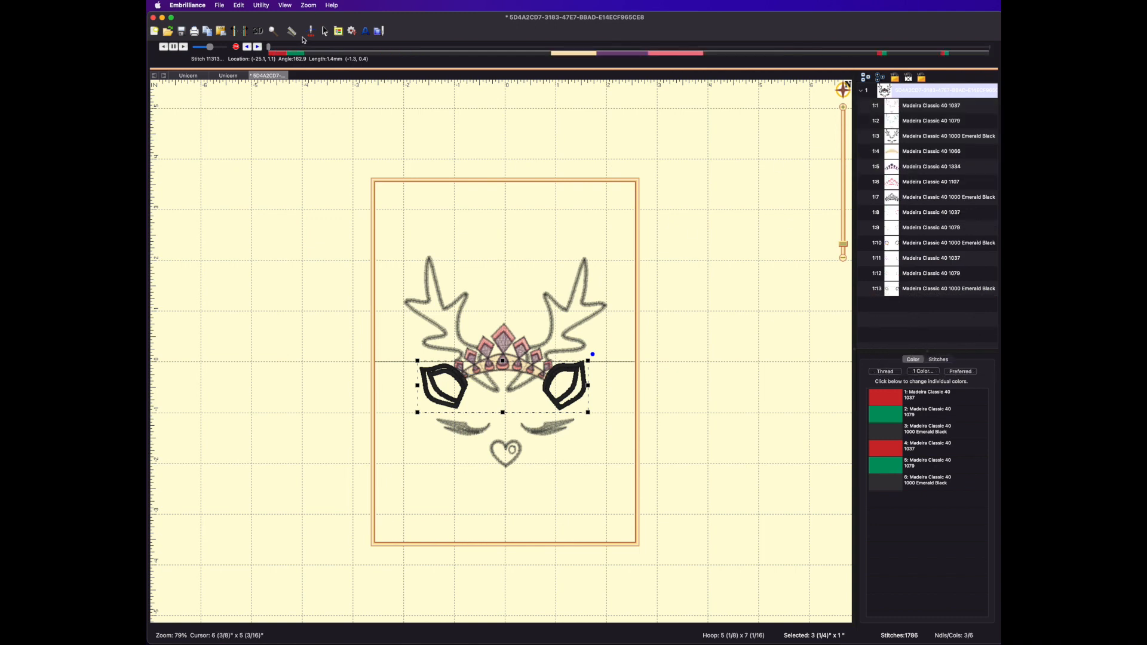
Run the stitch simulation through the reordered design to examine when the ears are sewn.
{"action": "left_click_drag", "start_coordinate": [268, 47], "coordinate": [864, 48]}
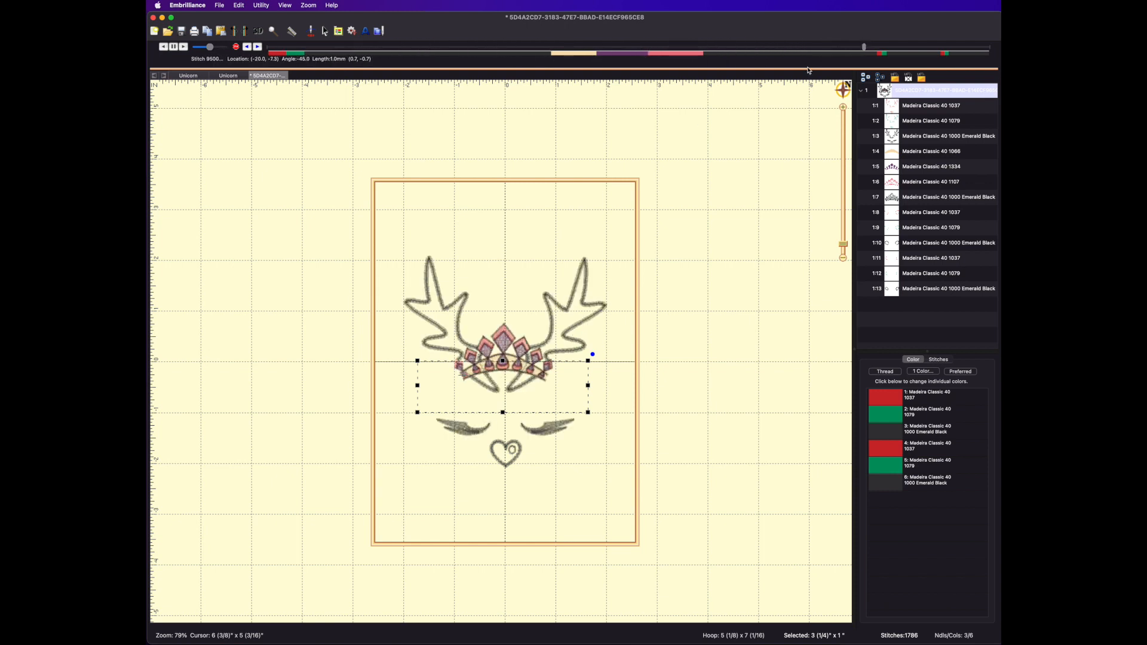
{"action": "left_click_drag", "start_coordinate": [868, 51], "coordinate": [994, 58]}
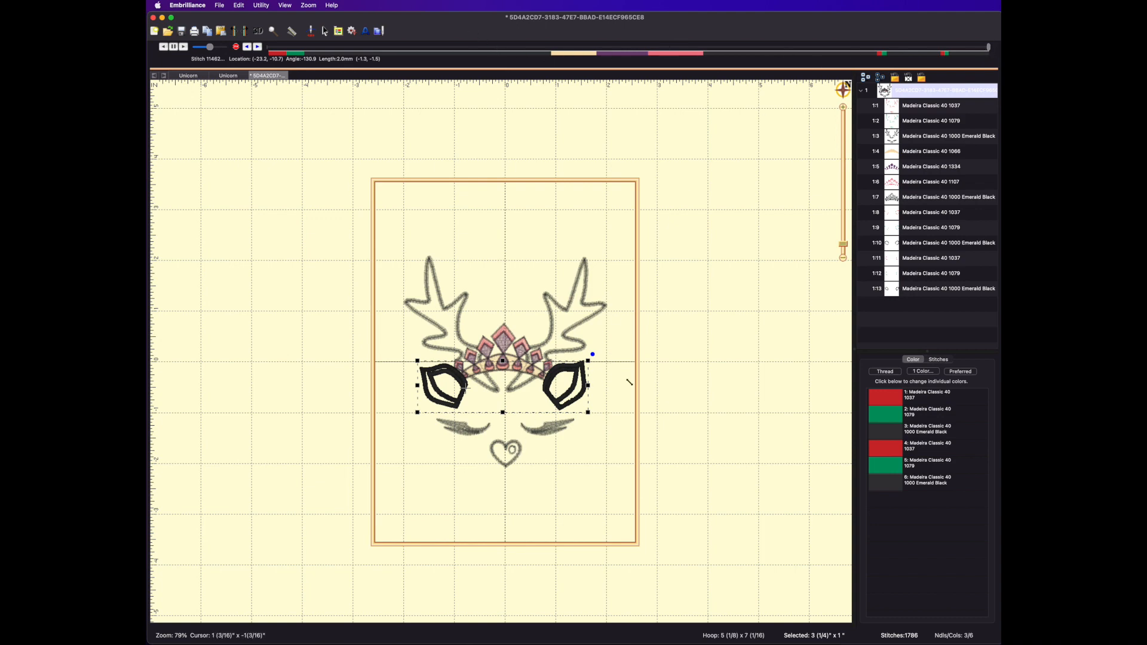
{"action": "left_click_drag", "start_coordinate": [989, 46], "coordinate": [188, 52]}
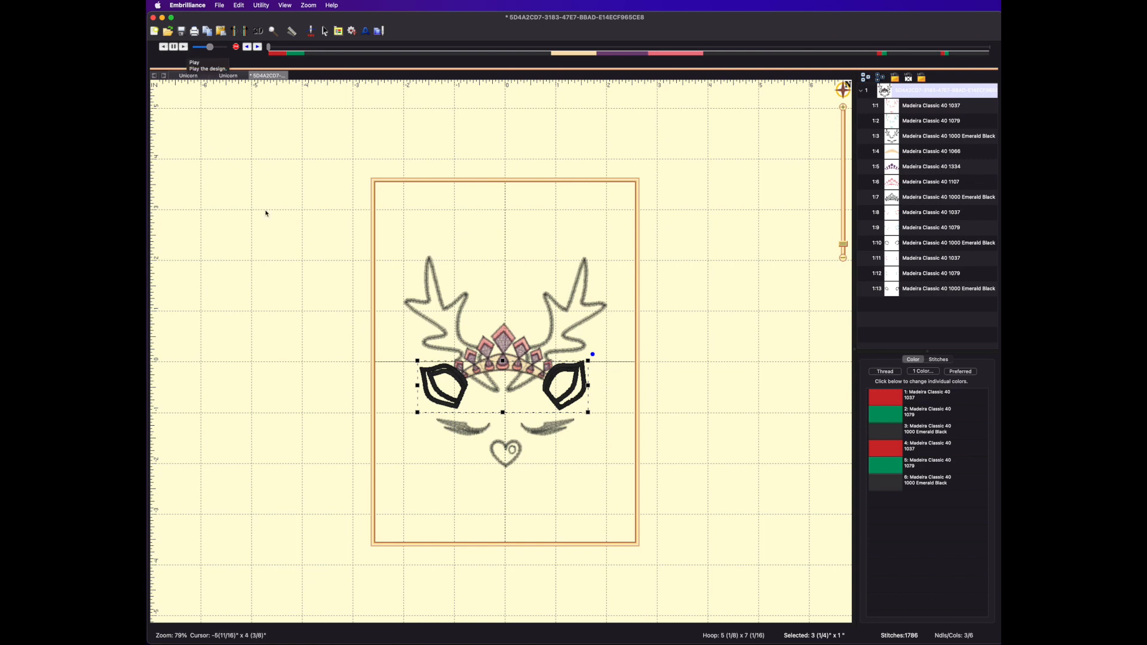
Insert a colour stop in the first red layer where stitching jumps from the antlers to the heart, using Madeira Thread Chest 1186 Light Rose.
{"action": "left_click_drag", "start_coordinate": [270, 51], "coordinate": [307, 55]}
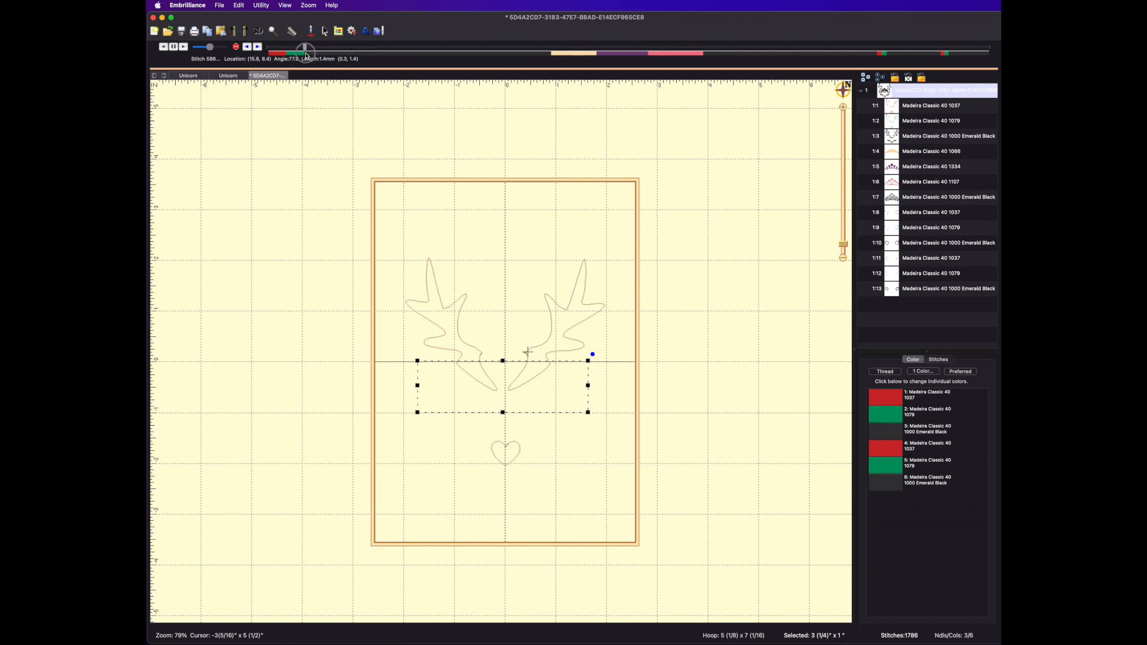
{"action": "mouse_move", "coordinate": [306, 55]}
{"action": "left_mouse_down"}
{"action": "mouse_move", "coordinate": [447, 53]}
{"action": "mouse_move", "coordinate": [284, 54]}
{"action": "left_mouse_up"}
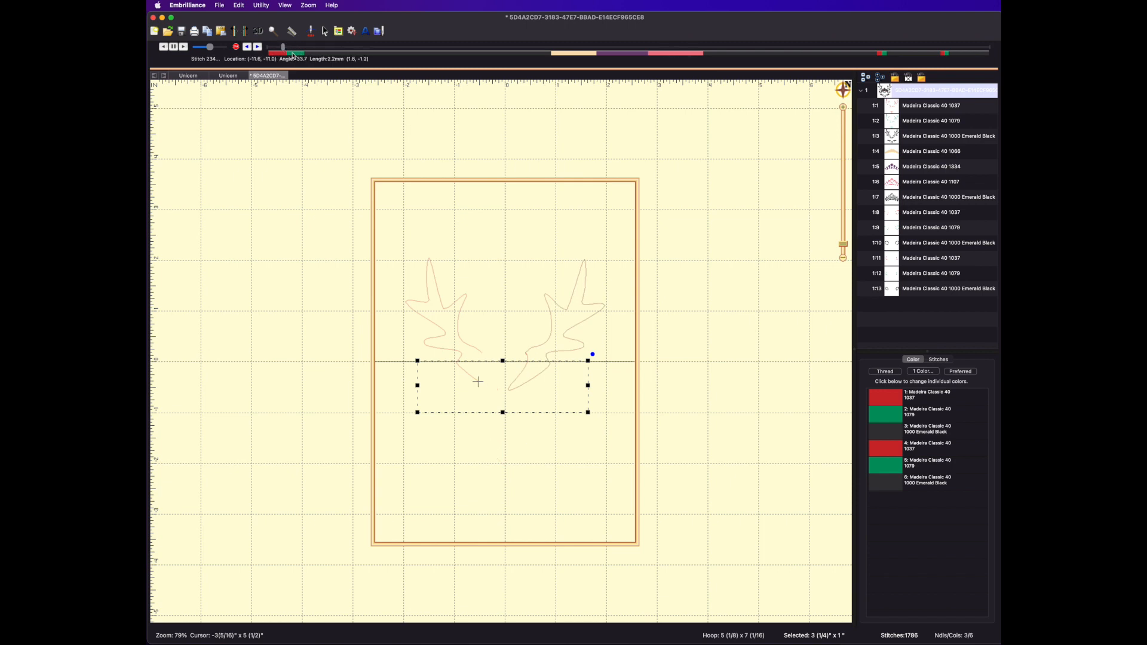
{"action": "left_click", "coordinate": [258, 46]}
{"action": "left_click", "coordinate": [258, 46]}
{"action": "left_click", "coordinate": [258, 47]}
{"action": "left_click", "coordinate": [258, 46]}
{"action": "left_click", "coordinate": [258, 47]}
{"action": "left_click", "coordinate": [257, 46]}
{"action": "left_click", "coordinate": [258, 46]}
{"action": "left_click", "coordinate": [257, 46]}
{"action": "left_click", "coordinate": [258, 47]}
{"action": "left_click", "coordinate": [257, 47]}
{"action": "left_click", "coordinate": [257, 47]}
{"action": "left_click", "coordinate": [257, 47]}
{"action": "left_click", "coordinate": [257, 46]}
{"action": "left_click", "coordinate": [258, 46]}
{"action": "left_click", "coordinate": [257, 46]}
{"action": "left_click", "coordinate": [258, 47]}
{"action": "left_click", "coordinate": [257, 47]}
{"action": "left_click", "coordinate": [257, 47]}
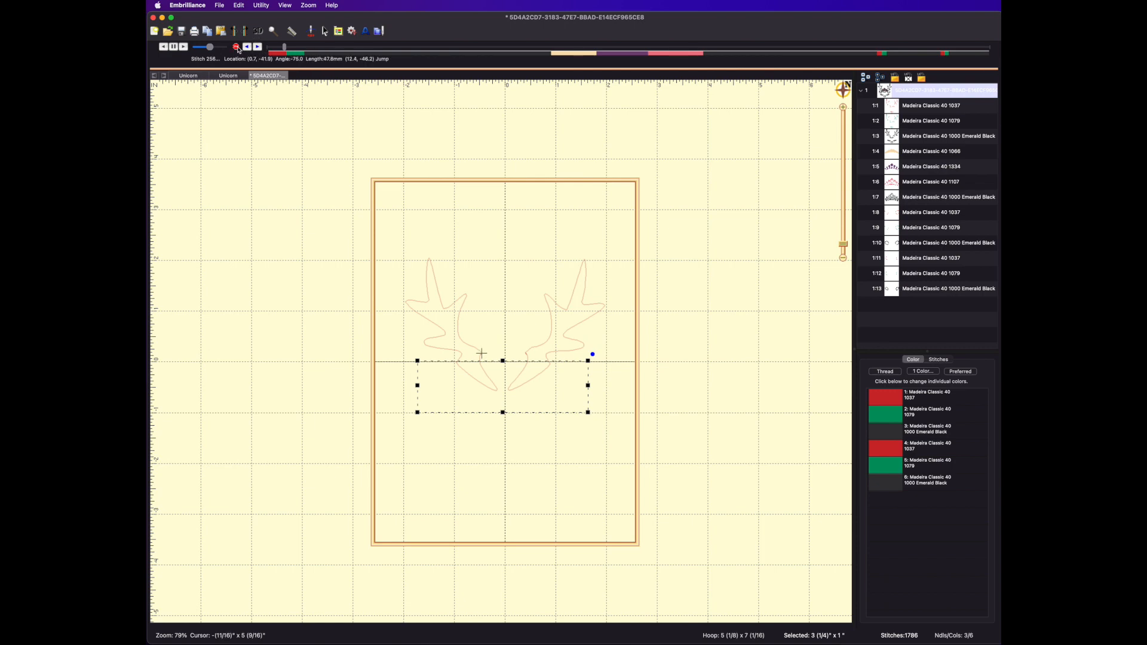
{"action": "left_click", "coordinate": [237, 47]}
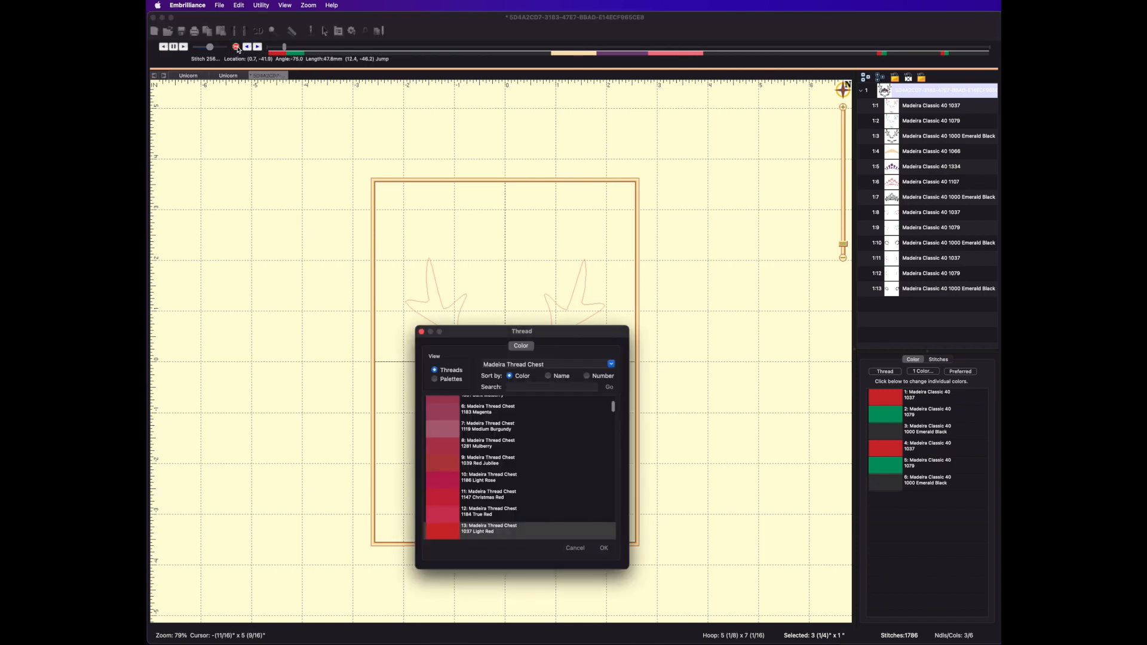
{"action": "left_click", "coordinate": [447, 481]}
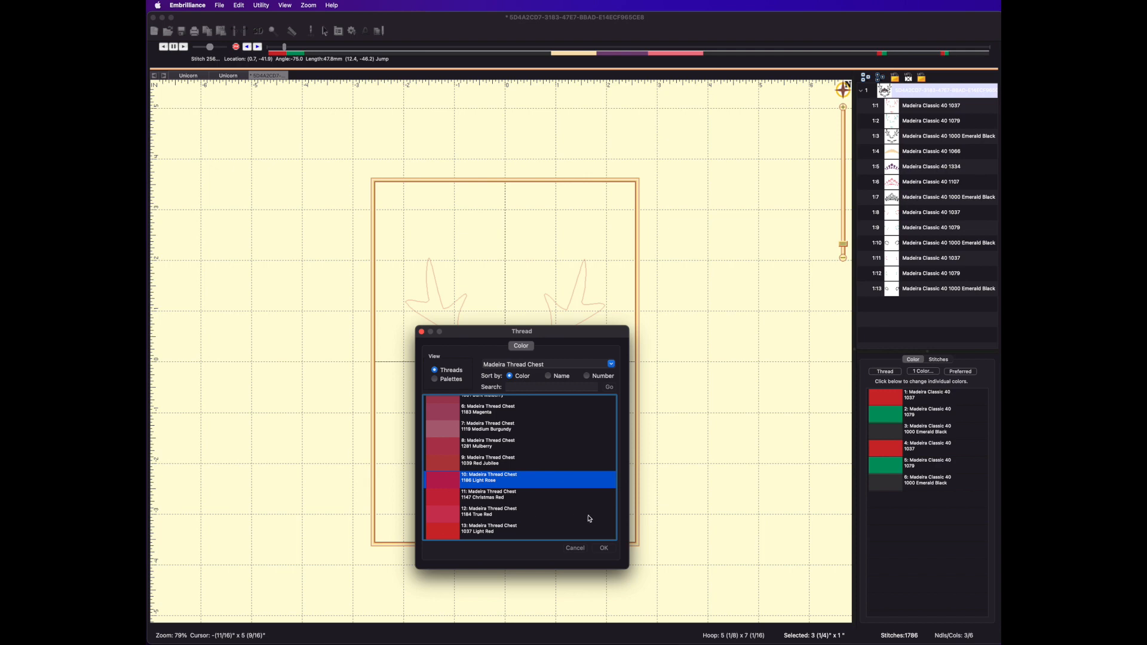
{"action": "left_click", "coordinate": [604, 550]}
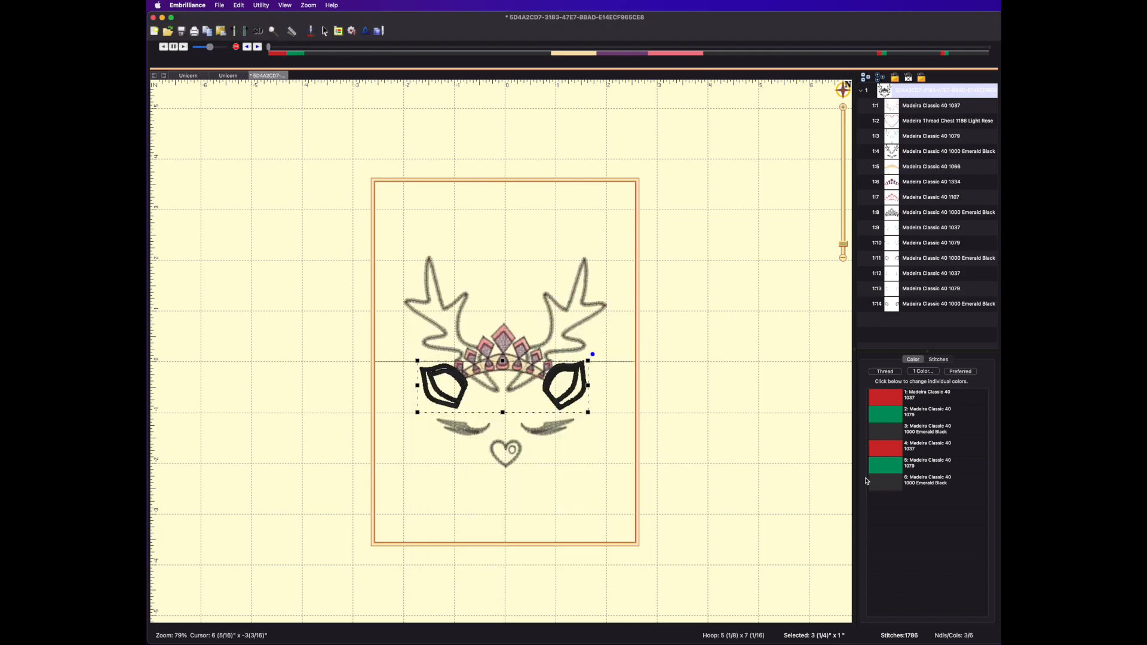
Insert a colour stop in the first green layer at the jump from the antlers to the heart, using Madeira Rayon 1101.
{"action": "left_click_drag", "start_coordinate": [271, 48], "coordinate": [304, 54]}
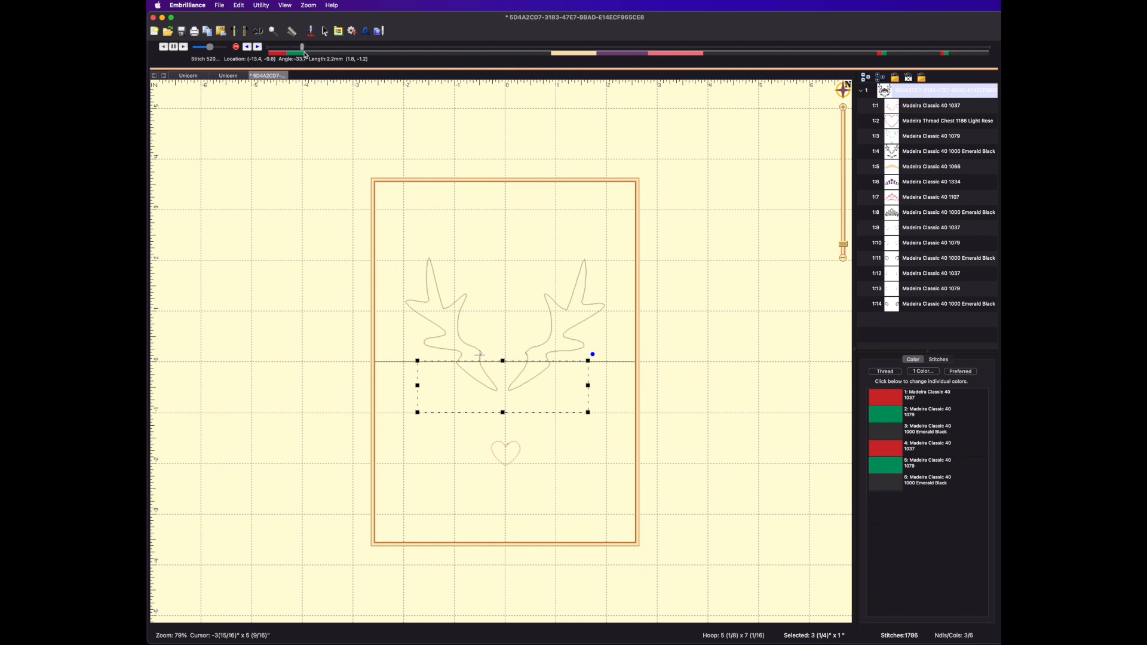
{"action": "left_click", "coordinate": [260, 48]}
{"action": "left_click", "coordinate": [260, 48]}
{"action": "left_click", "coordinate": [260, 48]}
{"action": "left_click", "coordinate": [260, 48]}
{"action": "left_click", "coordinate": [260, 48]}
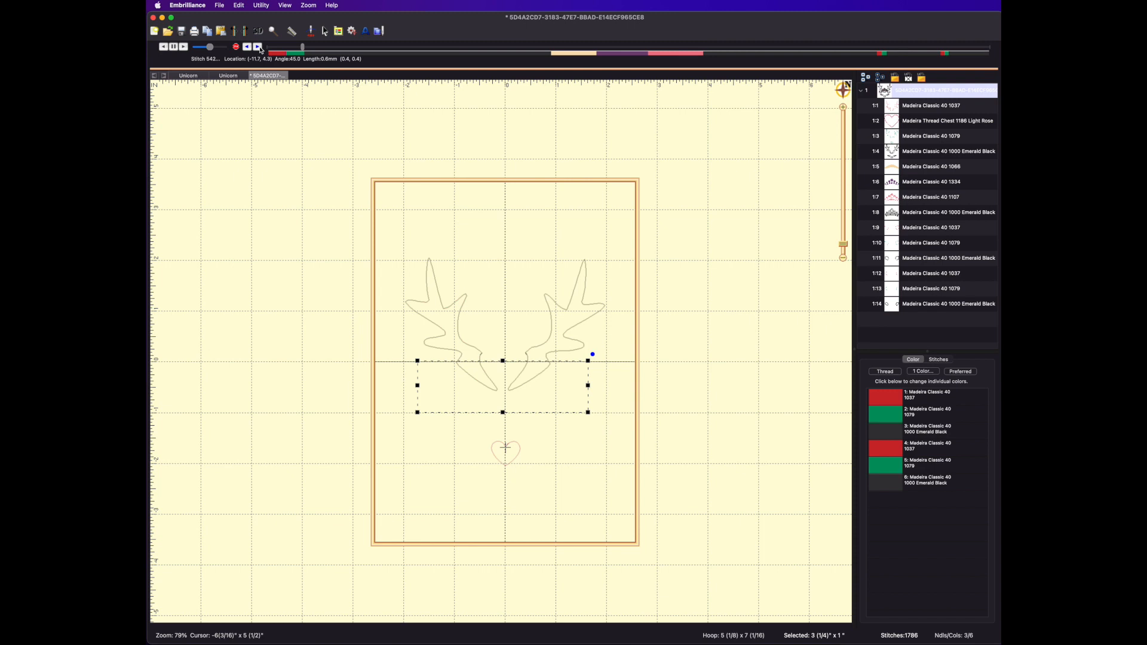
{"action": "left_click", "coordinate": [248, 48]}
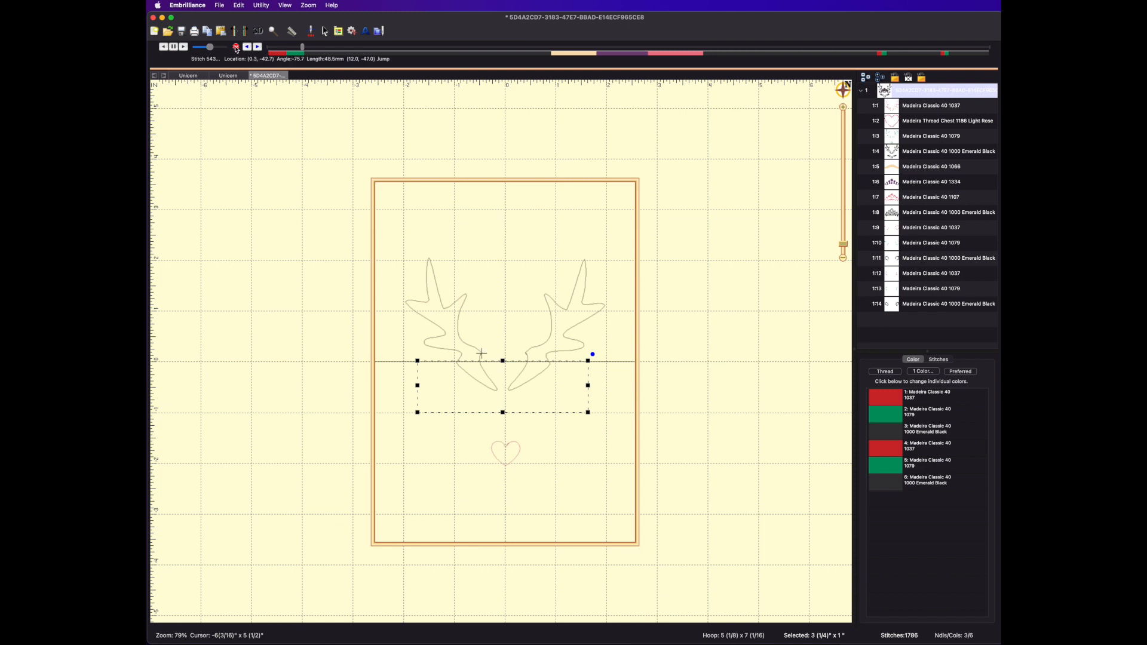
{"action": "left_click", "coordinate": [236, 47]}
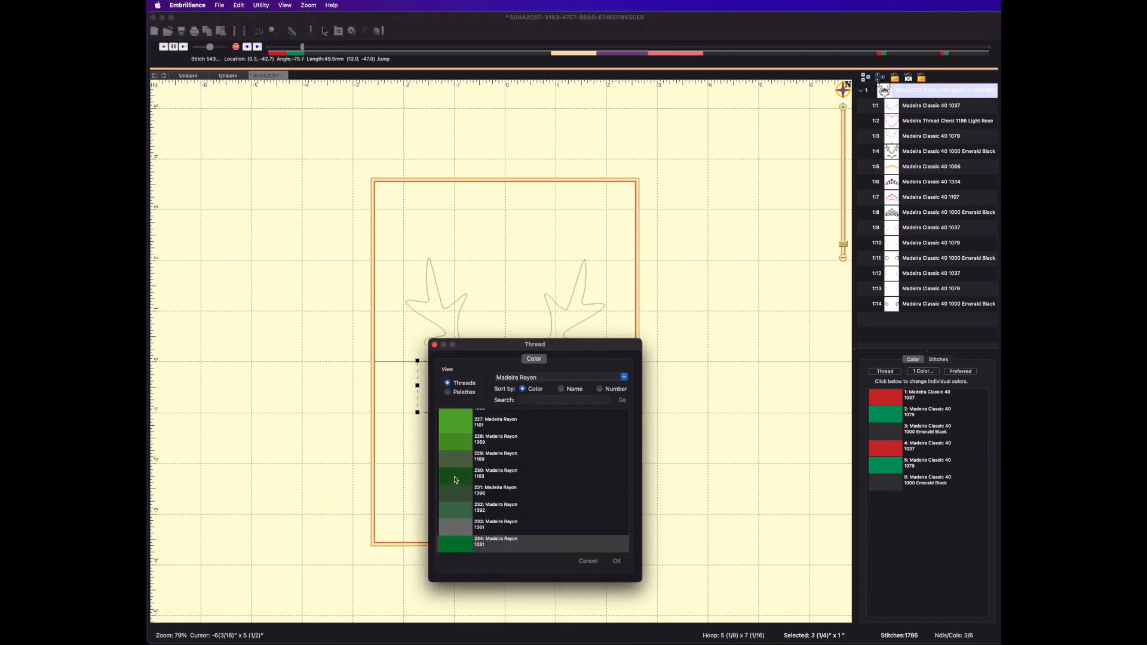
{"action": "left_click", "coordinate": [458, 427]}
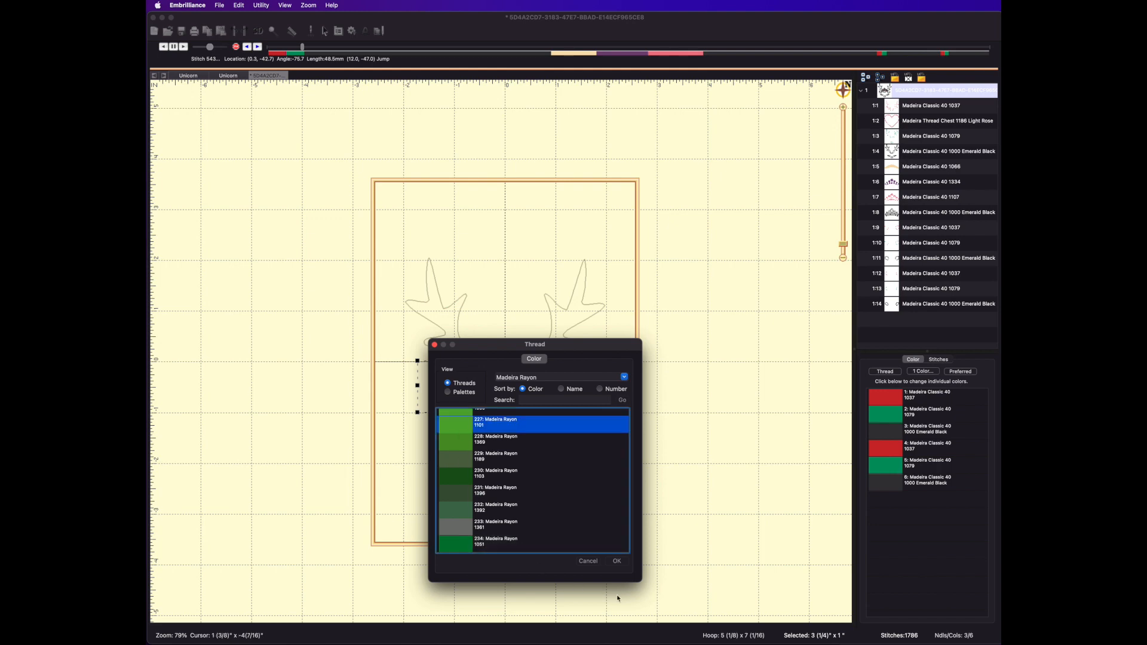
{"action": "left_click", "coordinate": [619, 562]}
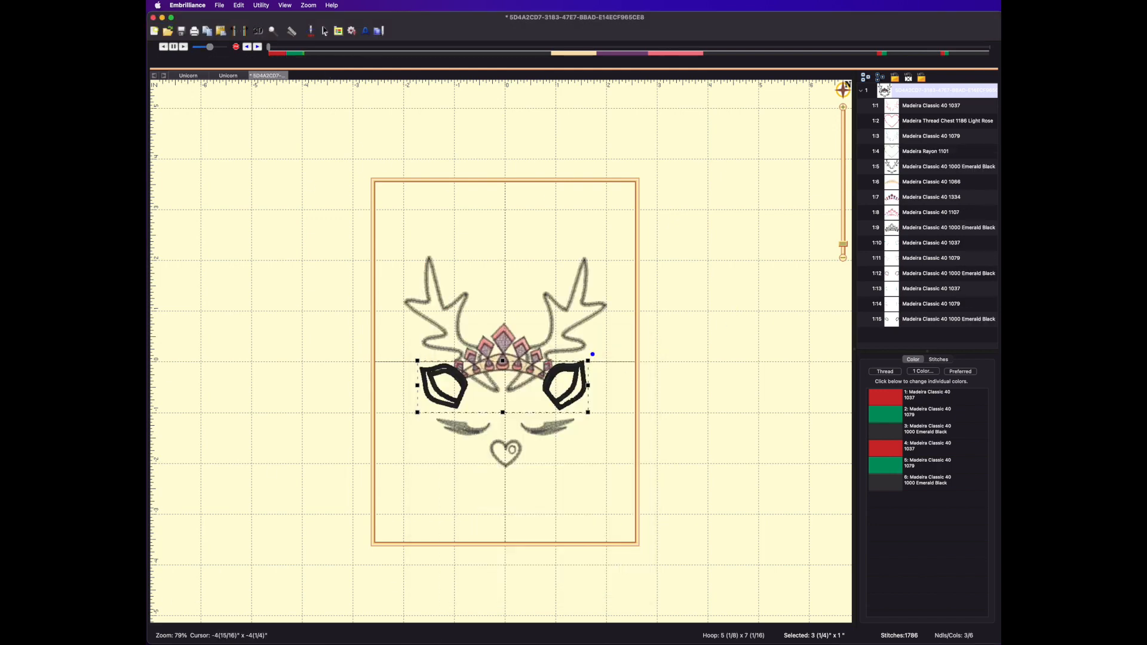
Insert a colour stop in the first black layer at the jump from the antlers to the heart, using Madeira Thread Chest 1037 Light Red.
{"action": "left_click_drag", "start_coordinate": [269, 50], "coordinate": [342, 59]}
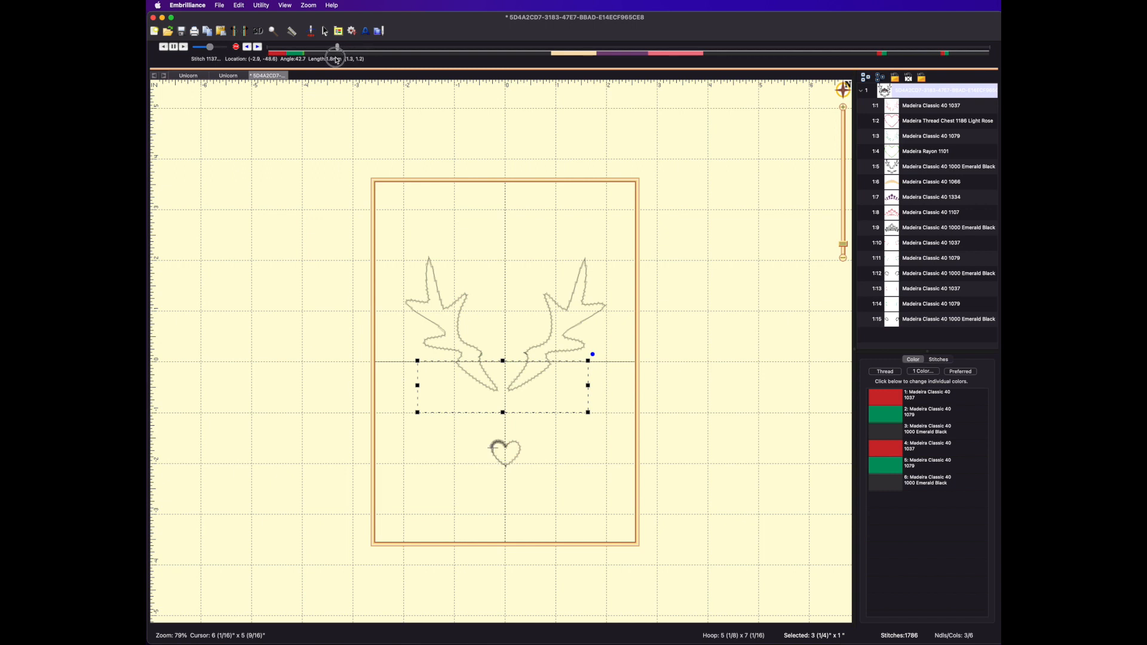
{"action": "left_click_drag", "start_coordinate": [333, 59], "coordinate": [328, 60]}
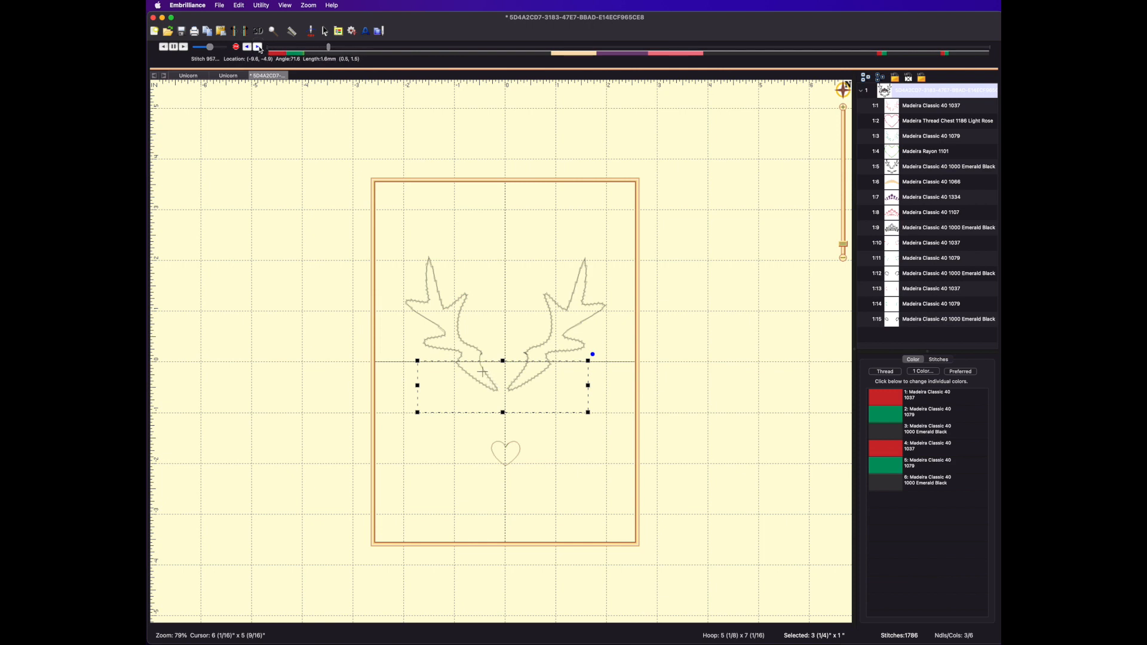
{"action": "left_click", "coordinate": [260, 47]}
{"action": "left_click", "coordinate": [259, 48]}
{"action": "left_click", "coordinate": [260, 47]}
{"action": "left_click", "coordinate": [259, 47]}
{"action": "left_click", "coordinate": [259, 47]}
{"action": "left_click", "coordinate": [260, 47]}
{"action": "left_click", "coordinate": [259, 47]}
{"action": "left_click", "coordinate": [260, 47]}
{"action": "left_click", "coordinate": [260, 47]}
{"action": "left_click", "coordinate": [251, 48]}
{"action": "left_click", "coordinate": [235, 47]}
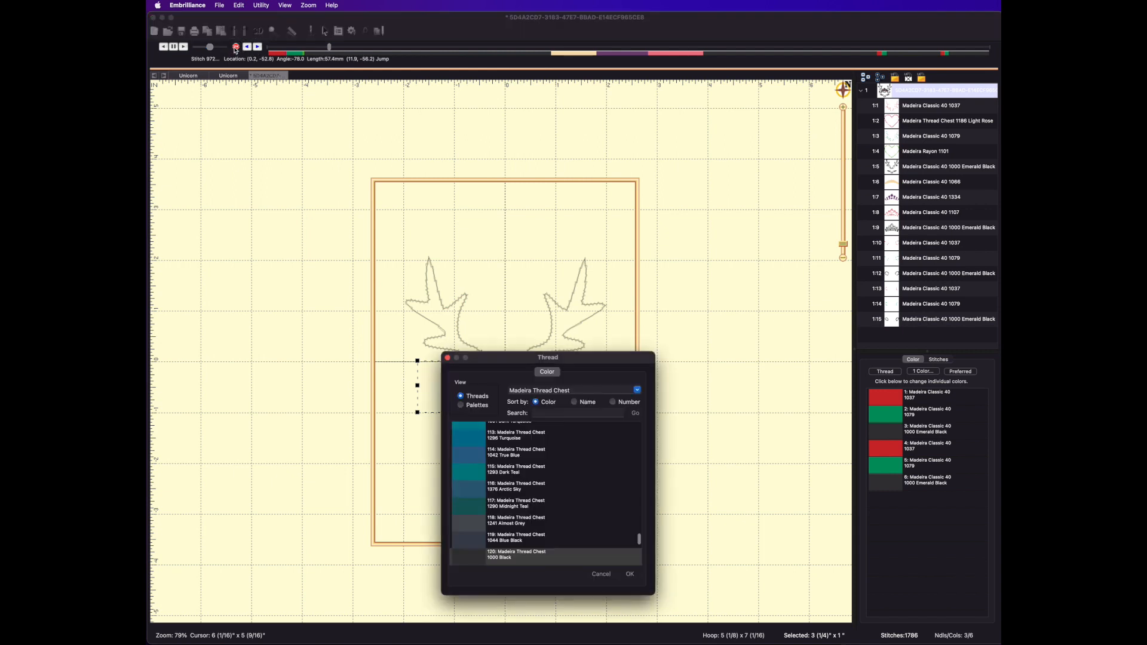
{"action": "scroll", "coordinate": [564, 485], "scroll_direction": "up", "scroll_amount": 20}
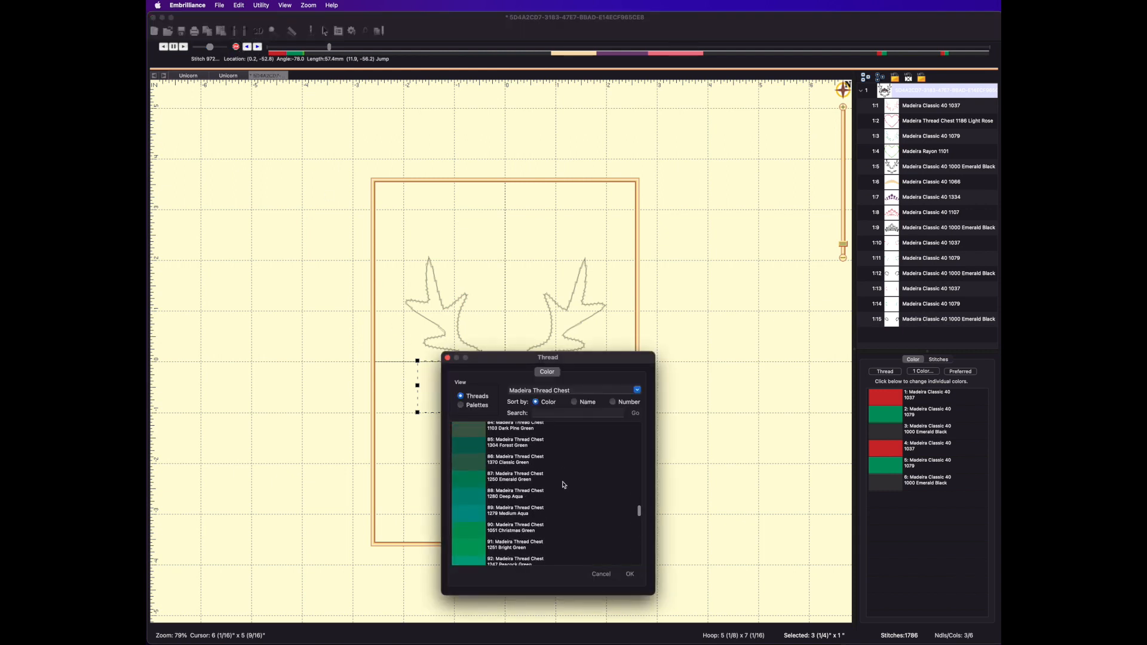
{"action": "scroll", "coordinate": [563, 485], "scroll_direction": "up", "scroll_amount": 10}
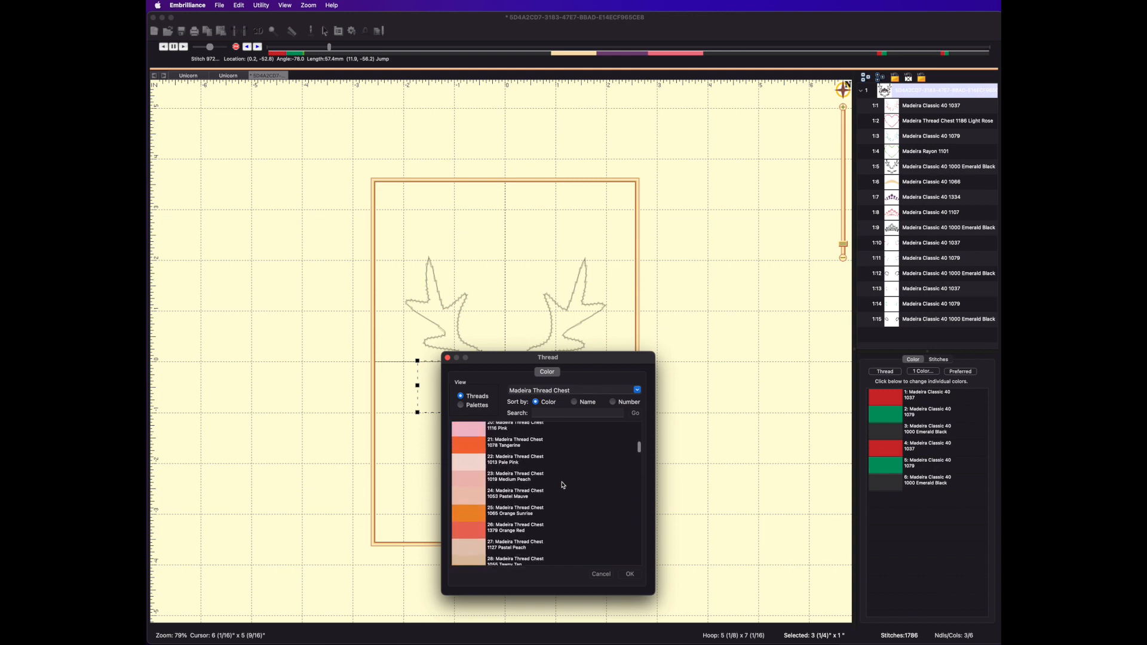
{"action": "left_click", "coordinate": [468, 553]}
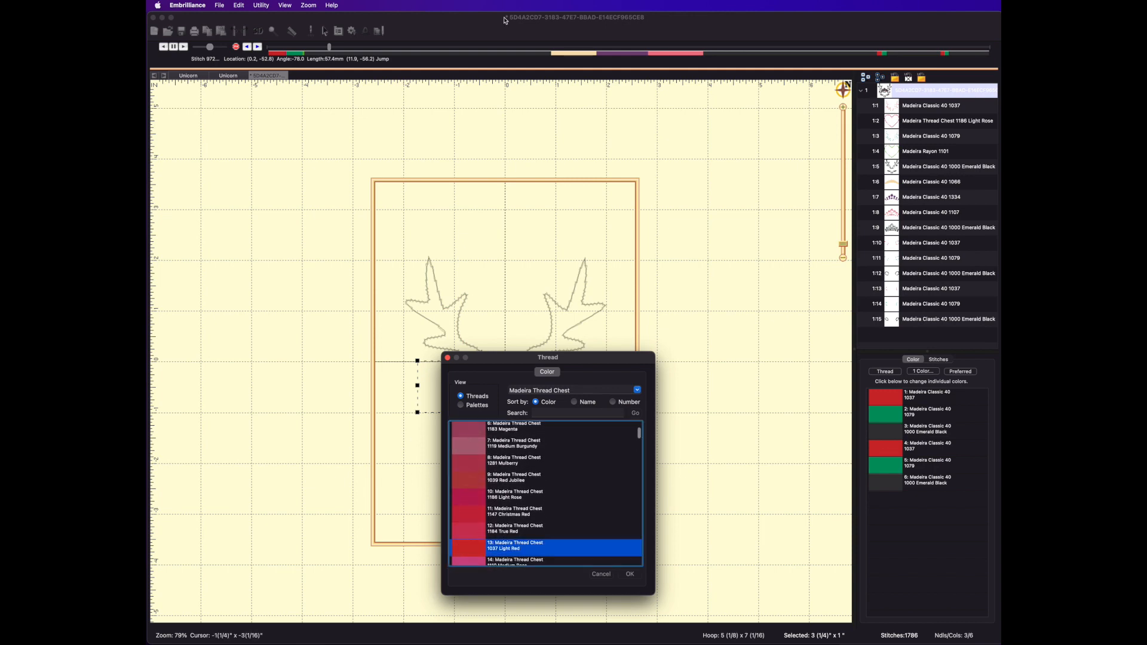
{"action": "left_click", "coordinate": [634, 572]}
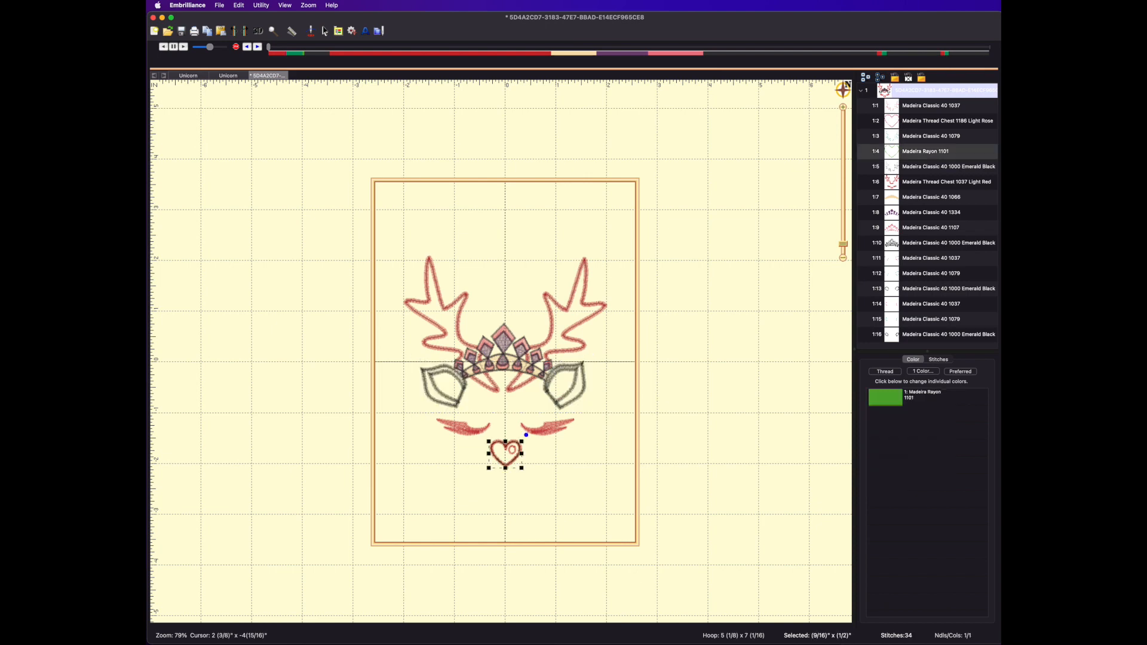
Insert a colour stop where stitching jumps from the heart's outline to the small highlight inside it, using Madeira Thread Chest 1071 Winter White.
{"action": "left_click_drag", "start_coordinate": [271, 49], "coordinate": [353, 57]}
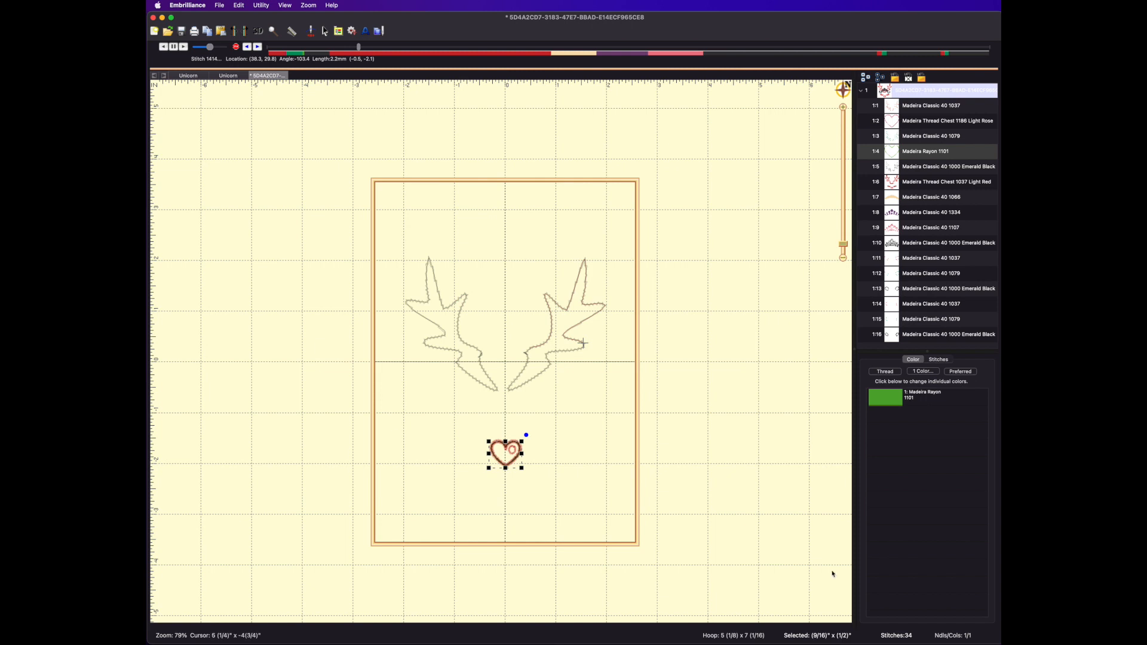
{"action": "mouse_move", "coordinate": [356, 51]}
{"action": "left_mouse_down"}
{"action": "mouse_move", "coordinate": [302, 47]}
{"action": "mouse_move", "coordinate": [335, 53]}
{"action": "left_mouse_up"}
{"action": "left_click", "coordinate": [864, 94]}
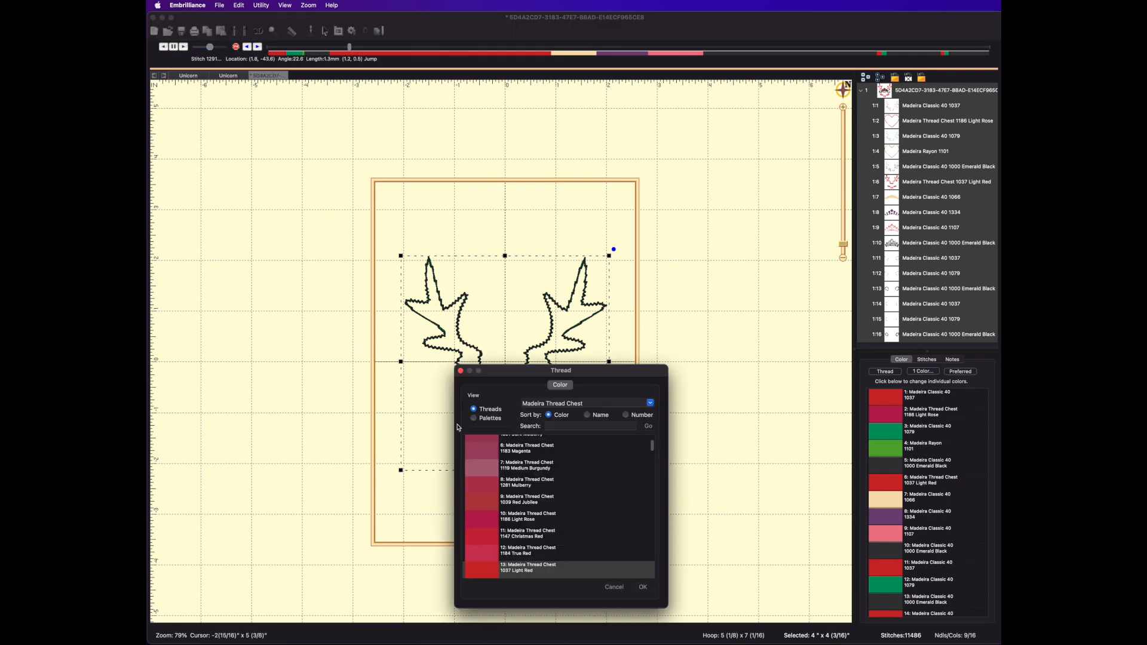
{"action": "scroll", "coordinate": [540, 456], "scroll_direction": "up", "scroll_amount": 4}
{"action": "scroll", "coordinate": [545, 447], "scroll_direction": "down", "scroll_amount": 10}
{"action": "scroll", "coordinate": [566, 511], "scroll_direction": "down", "scroll_amount": 12}
{"action": "left_click", "coordinate": [566, 514]}
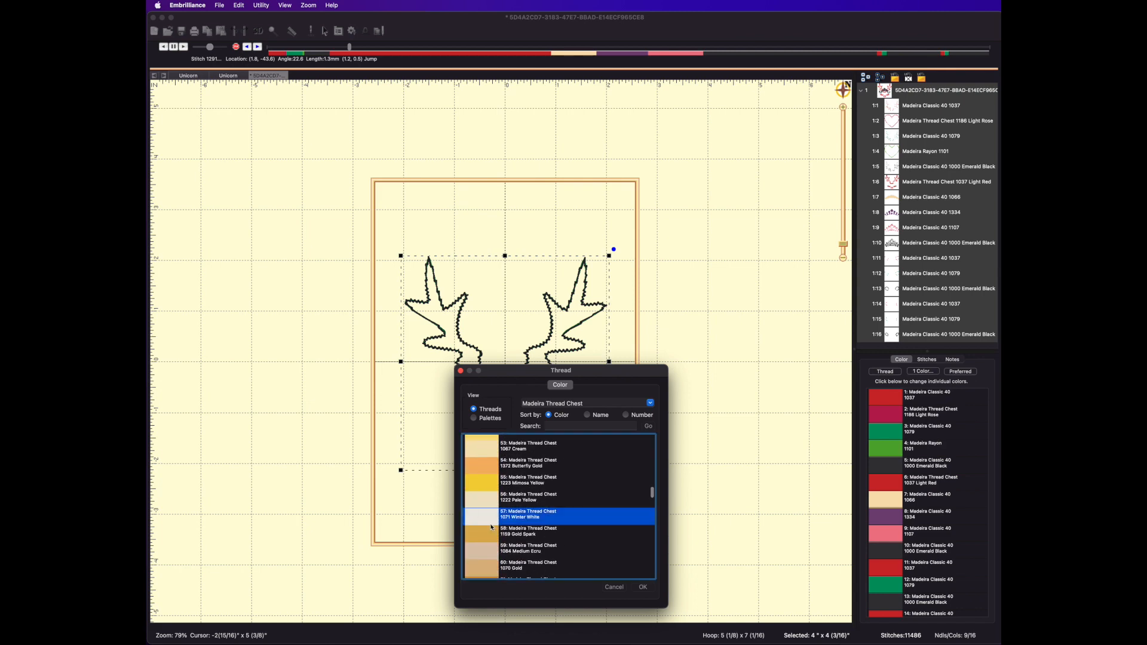
{"action": "left_click", "coordinate": [644, 589]}
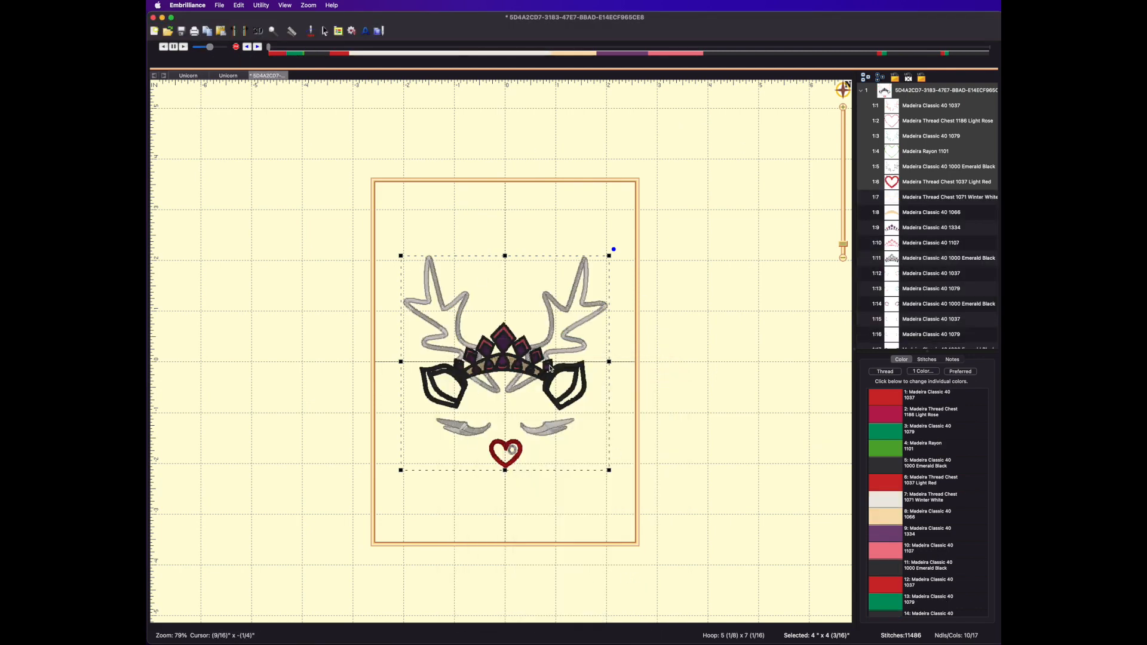
Insert a colour stop at the jump from the heart's highlight back to the antlers, using Madeira Thread Chest 1174 Medium Maple.
{"action": "left_click_drag", "start_coordinate": [280, 51], "coordinate": [356, 58]}
{"action": "left_click", "coordinate": [258, 47]}
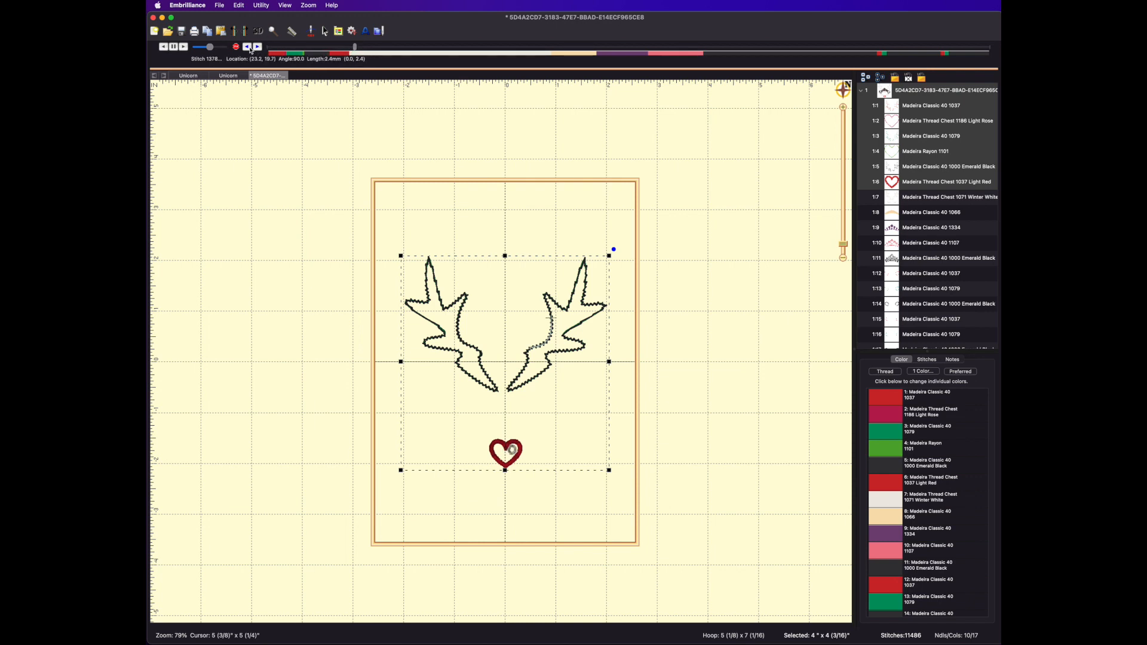
{"action": "left_click", "coordinate": [250, 48]}
{"action": "left_click", "coordinate": [250, 48]}
{"action": "left_click", "coordinate": [249, 48]}
{"action": "left_click", "coordinate": [249, 48]}
{"action": "left_click", "coordinate": [249, 48]}
{"action": "left_click", "coordinate": [249, 48]}
{"action": "left_click", "coordinate": [249, 48]}
{"action": "left_click", "coordinate": [249, 48]}
{"action": "left_click", "coordinate": [249, 47]}
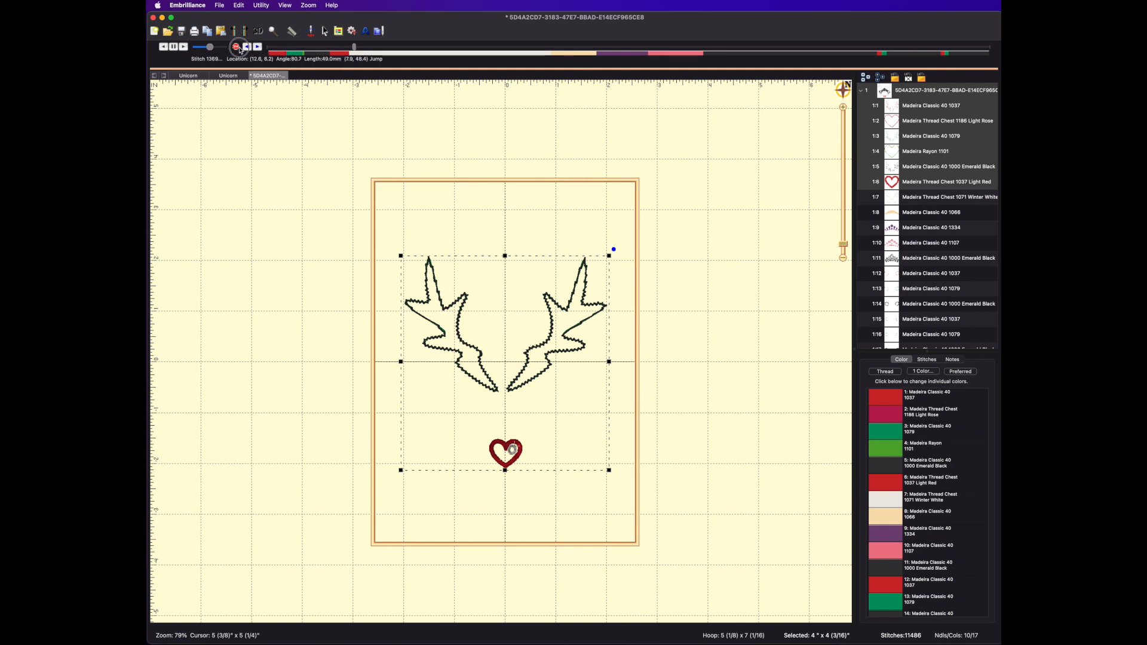
{"action": "left_click", "coordinate": [237, 47]}
{"action": "scroll", "coordinate": [566, 456], "scroll_direction": "down", "scroll_amount": 10}
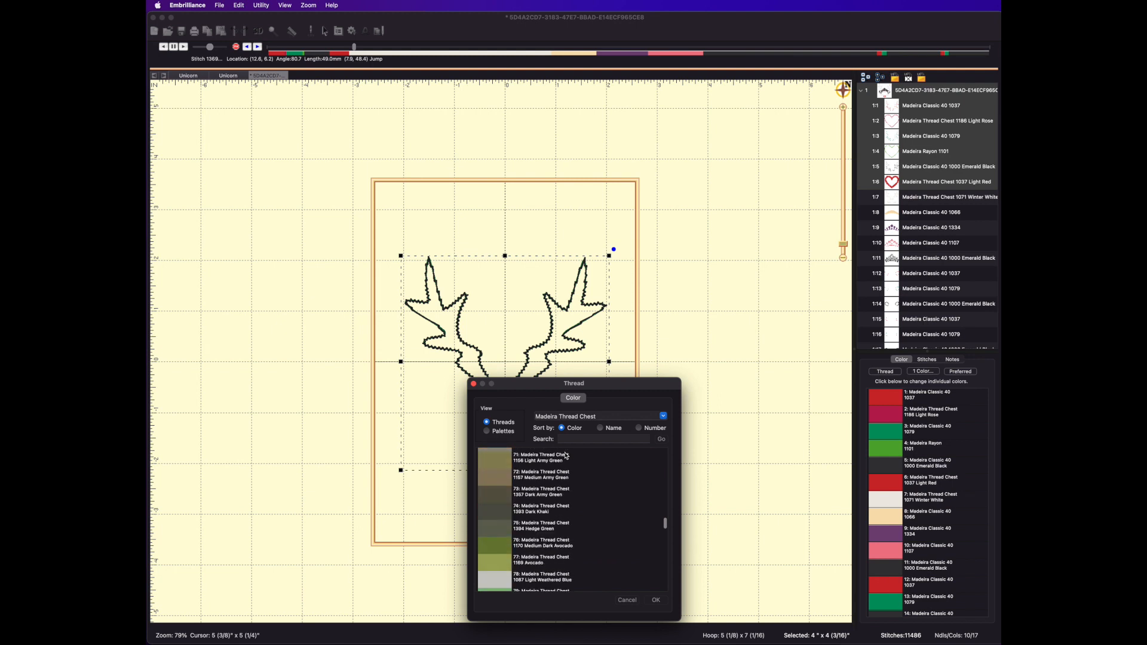
{"action": "scroll", "coordinate": [566, 456], "scroll_direction": "up", "scroll_amount": 15}
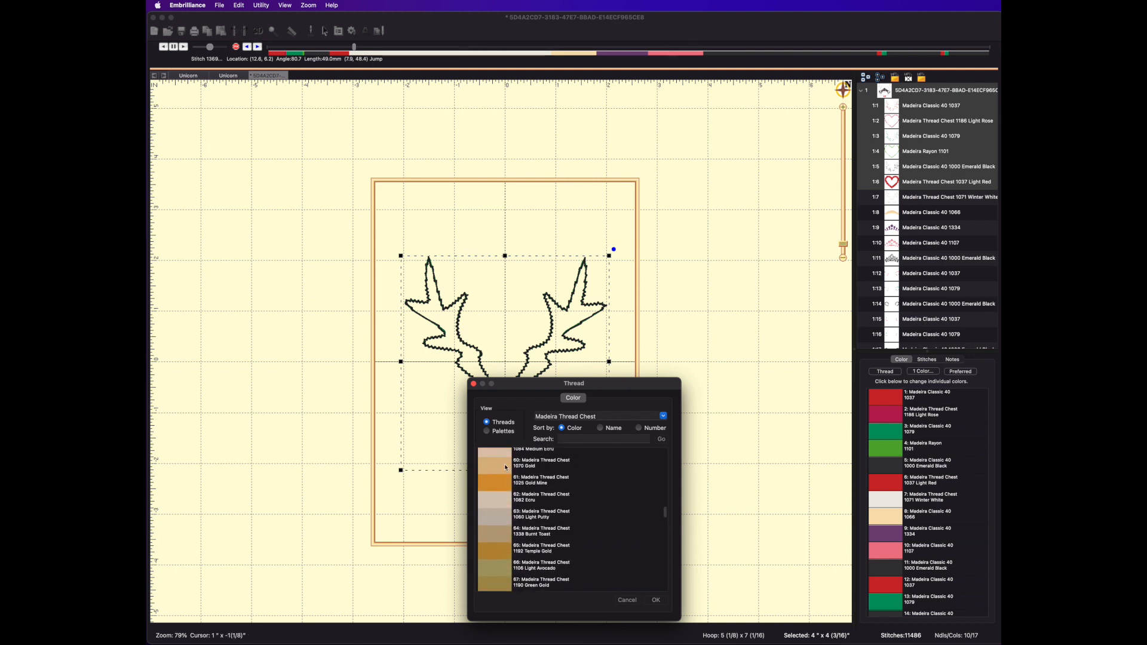
{"action": "scroll", "coordinate": [546, 497], "scroll_direction": "down", "scroll_amount": 1}
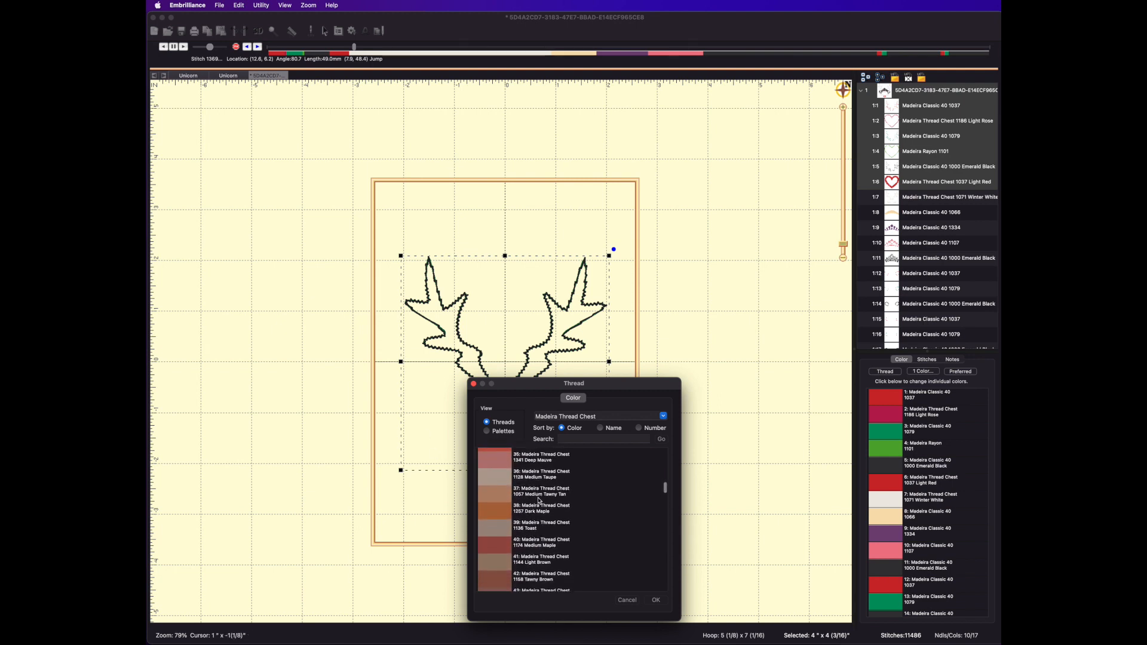
{"action": "scroll", "coordinate": [539, 501], "scroll_direction": "down", "scroll_amount": 1}
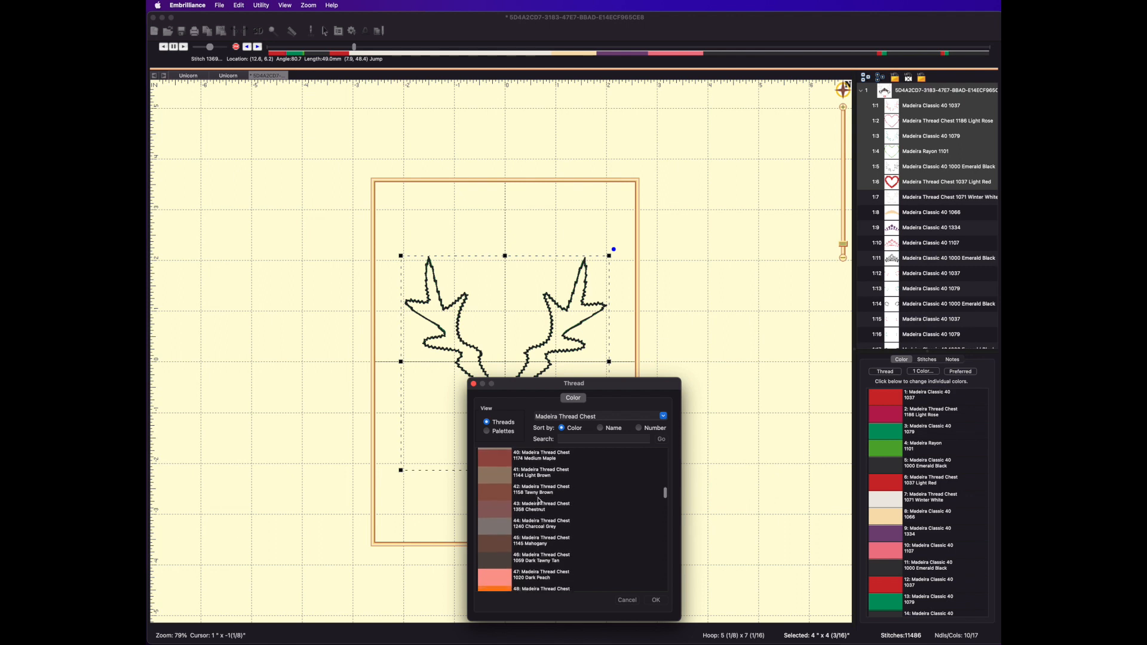
{"action": "left_click", "coordinate": [501, 464]}
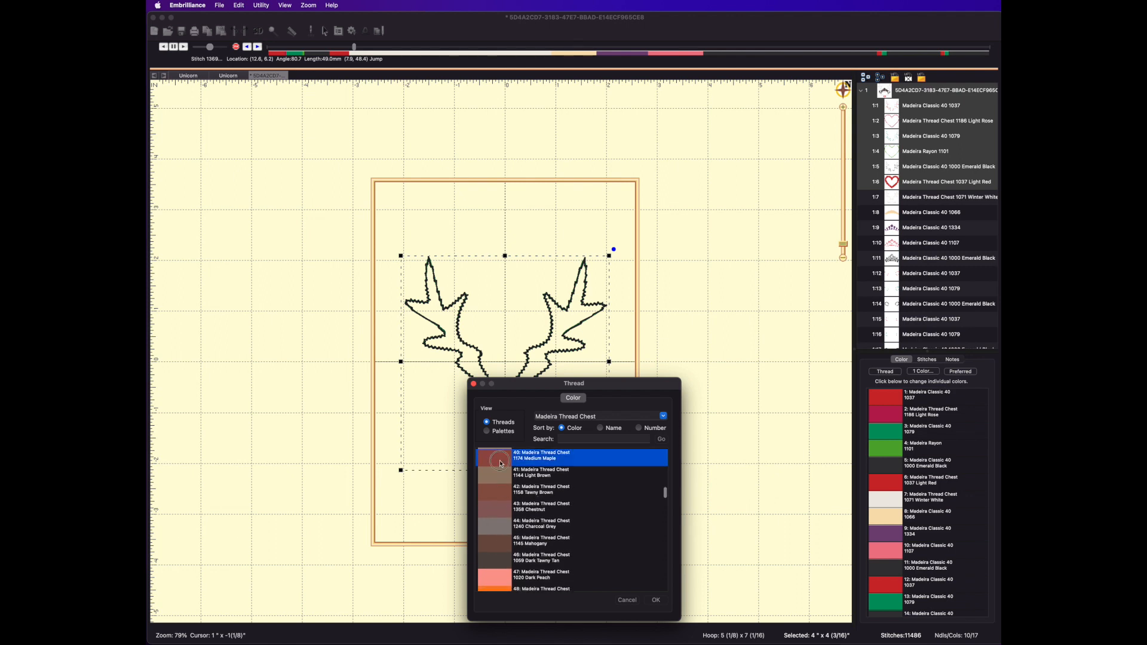
{"action": "left_click", "coordinate": [656, 600]}
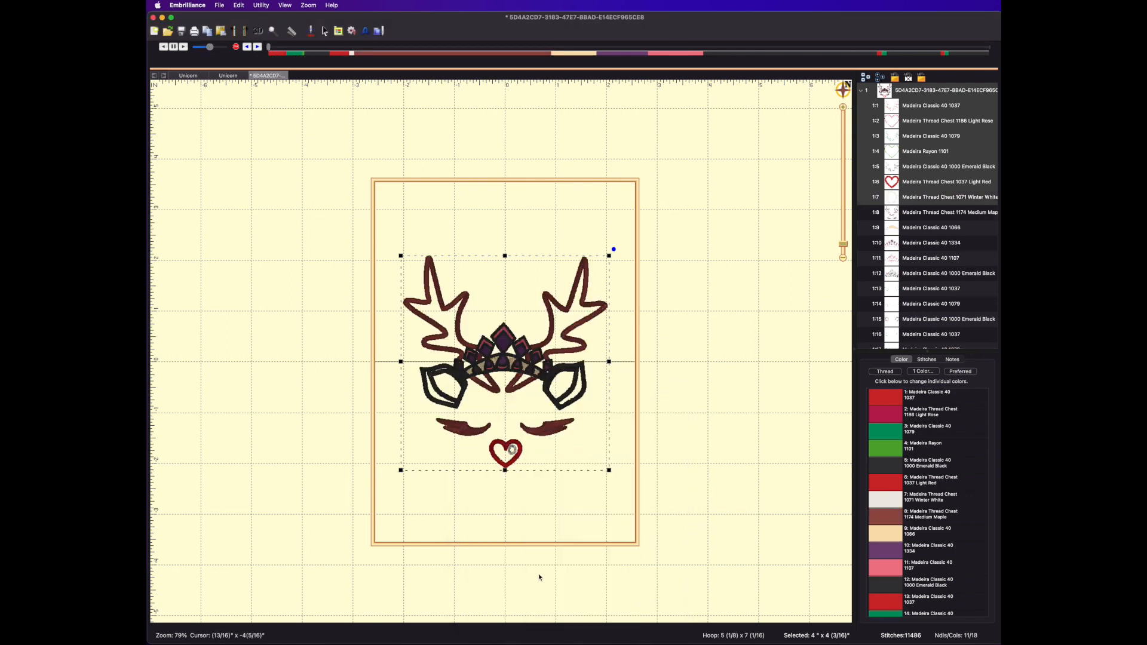
Delete the Winter White layer that forms the small highlight inside the heart.
{"action": "left_click", "coordinate": [904, 199]}
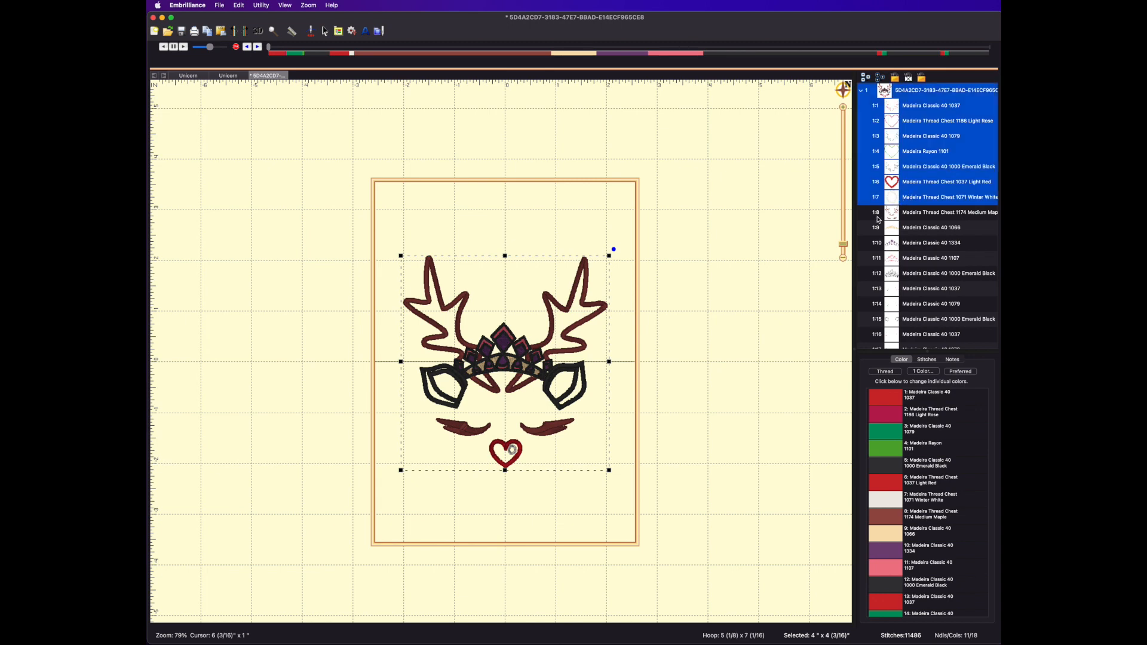
{"action": "left_click", "coordinate": [899, 199]}
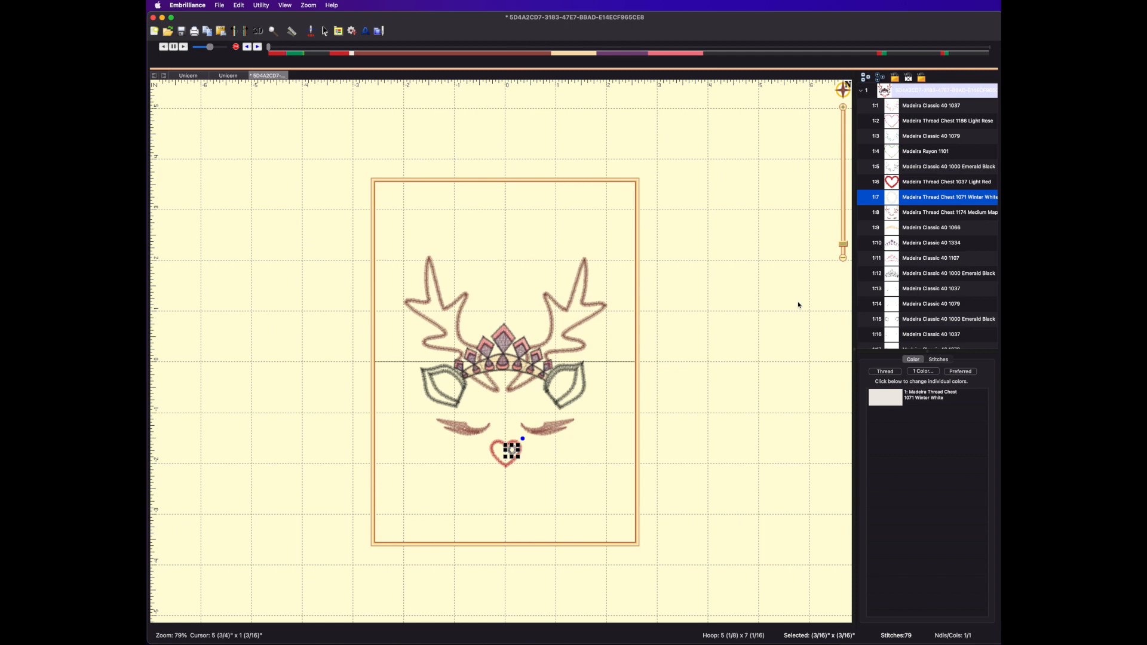
{"action": "key", "text": "Delete"}
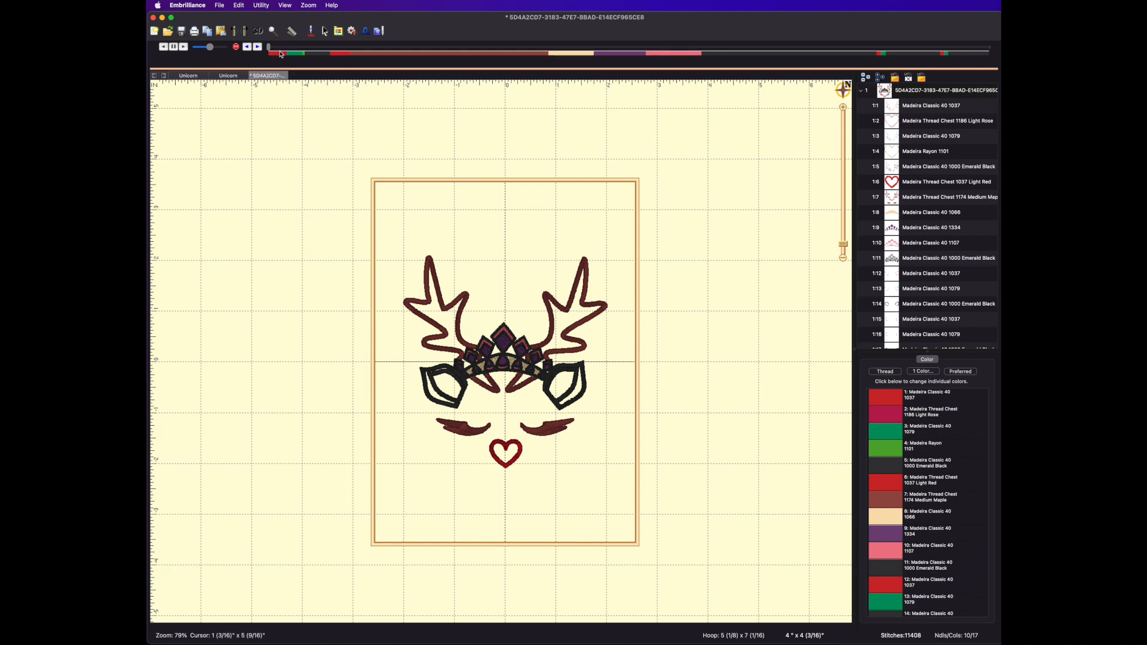
Insert a colour stop where the Medium Maple stitching jumps from the antlers to the eyelashes, using Madeira Thread Chest 1000 Black.
{"action": "left_click_drag", "start_coordinate": [272, 51], "coordinate": [508, 58]}
{"action": "left_click", "coordinate": [248, 49]}
{"action": "left_click", "coordinate": [247, 49]}
{"action": "left_click", "coordinate": [247, 49]}
{"action": "left_click", "coordinate": [248, 49]}
{"action": "left_click", "coordinate": [248, 49]}
{"action": "left_click", "coordinate": [247, 50]}
{"action": "left_click", "coordinate": [247, 50]}
{"action": "left_click", "coordinate": [247, 50]}
{"action": "left_click_drag", "start_coordinate": [504, 49], "coordinate": [502, 51]}
{"action": "left_click", "coordinate": [247, 49]}
{"action": "left_click", "coordinate": [248, 49]}
{"action": "left_click", "coordinate": [247, 49]}
{"action": "left_click", "coordinate": [247, 50]}
{"action": "left_click", "coordinate": [248, 50]}
{"action": "left_click", "coordinate": [247, 50]}
{"action": "left_click", "coordinate": [247, 50]}
{"action": "left_click", "coordinate": [247, 50]}
{"action": "left_click", "coordinate": [248, 50]}
{"action": "left_click", "coordinate": [247, 49]}
{"action": "left_click", "coordinate": [247, 49]}
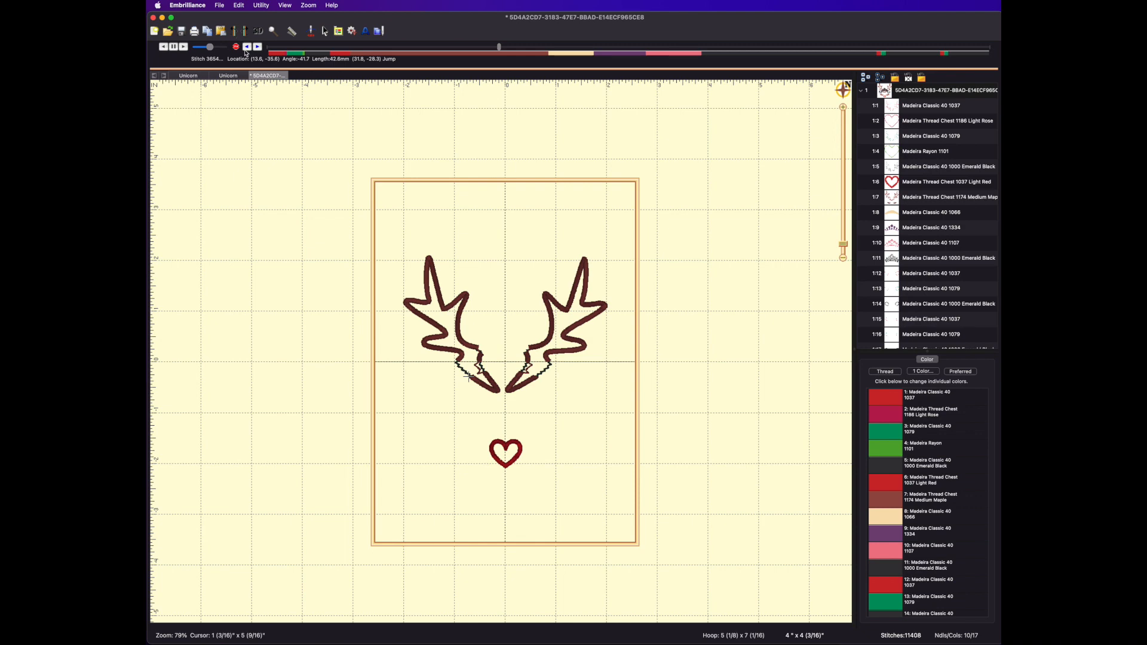
{"action": "left_click", "coordinate": [237, 48]}
{"action": "scroll", "coordinate": [584, 497], "scroll_direction": "down", "scroll_amount": 10}
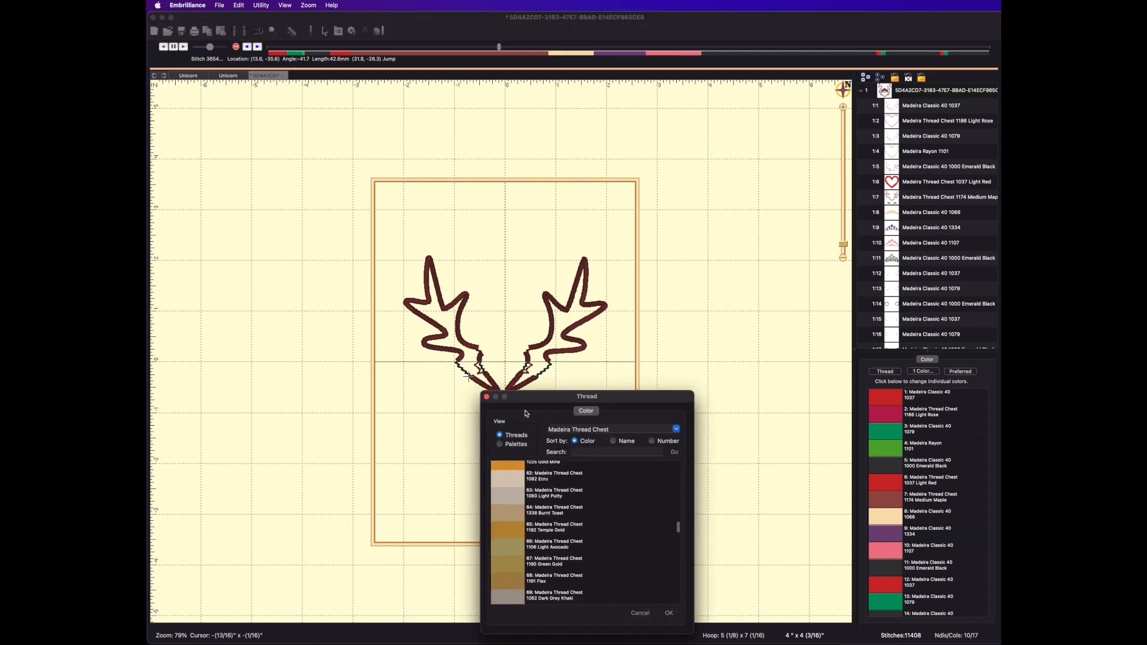
{"action": "scroll", "coordinate": [578, 504], "scroll_direction": "down", "scroll_amount": 7}
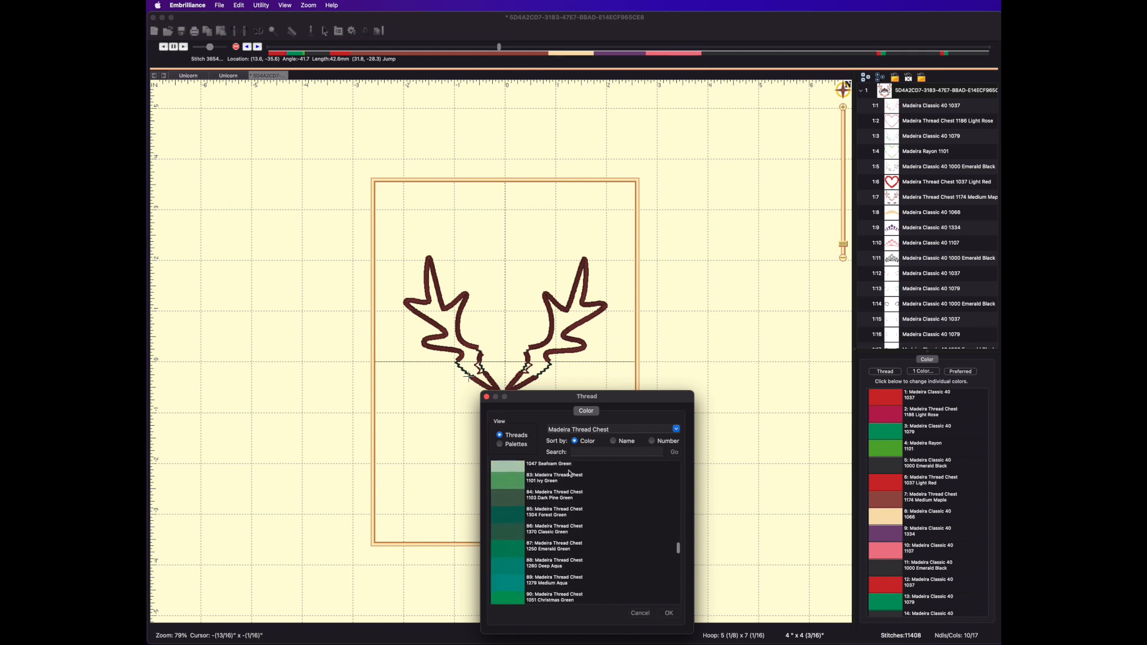
{"action": "scroll", "coordinate": [615, 496], "scroll_direction": "down", "scroll_amount": 12}
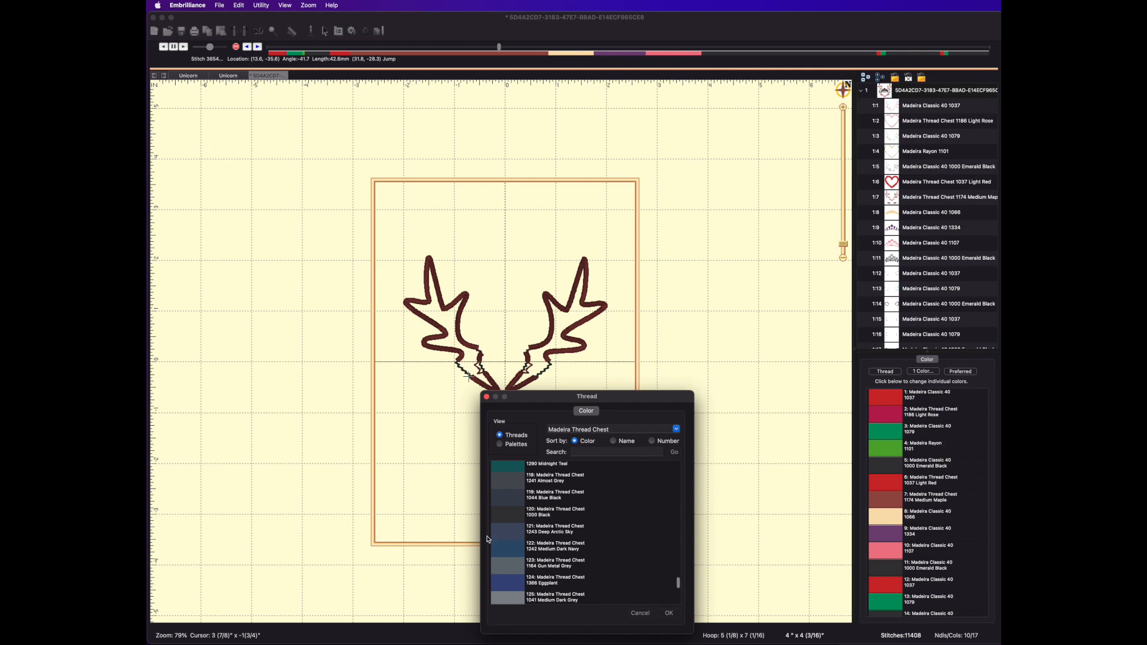
{"action": "left_click", "coordinate": [499, 517]}
{"action": "left_click", "coordinate": [669, 614]}
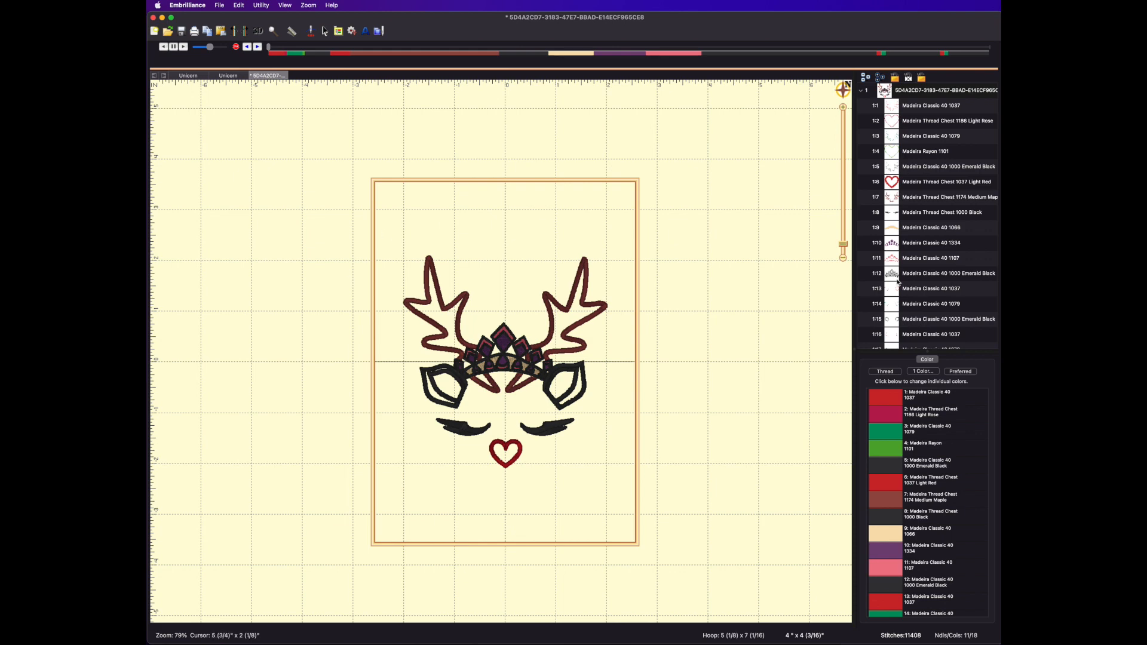
Recolour the outer satin outline of both ears with Madeira Thread Chest 1174 Medium Maple.
{"action": "scroll", "coordinate": [901, 310], "scroll_direction": "down", "scroll_amount": 2}
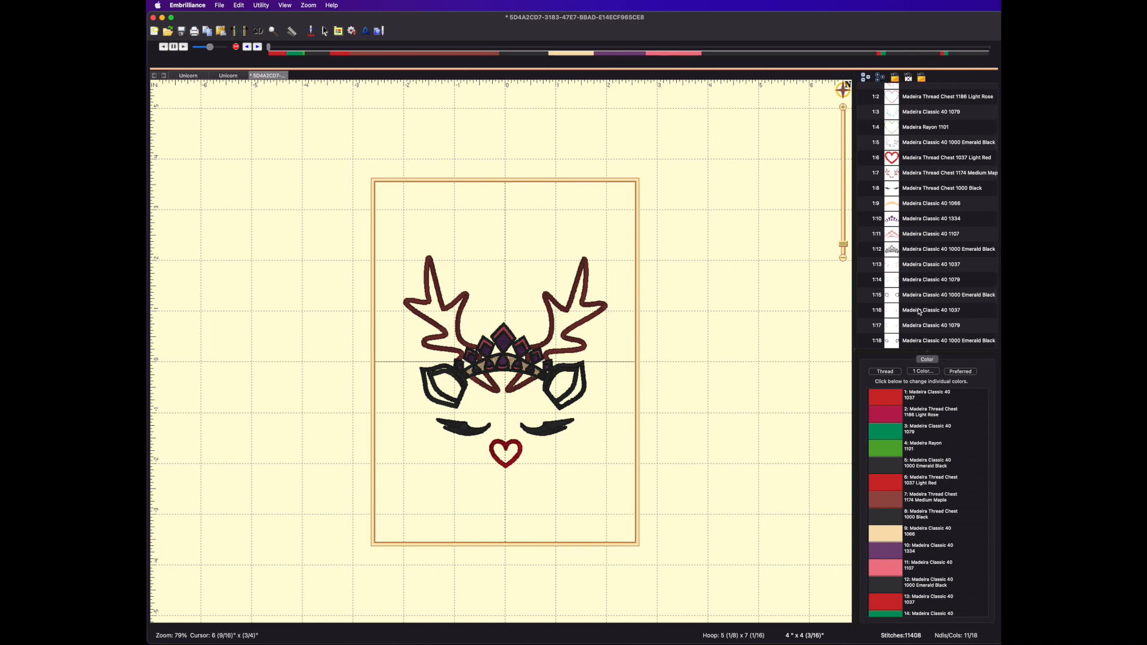
{"action": "left_click", "coordinate": [890, 266]}
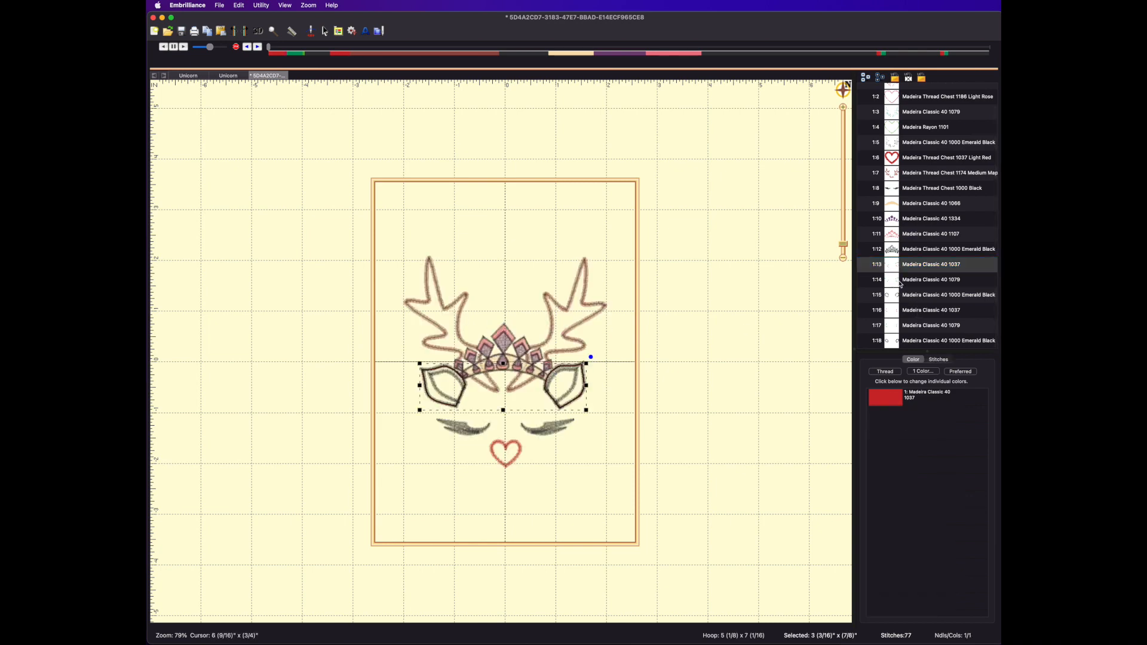
{"action": "left_click", "coordinate": [898, 280]}
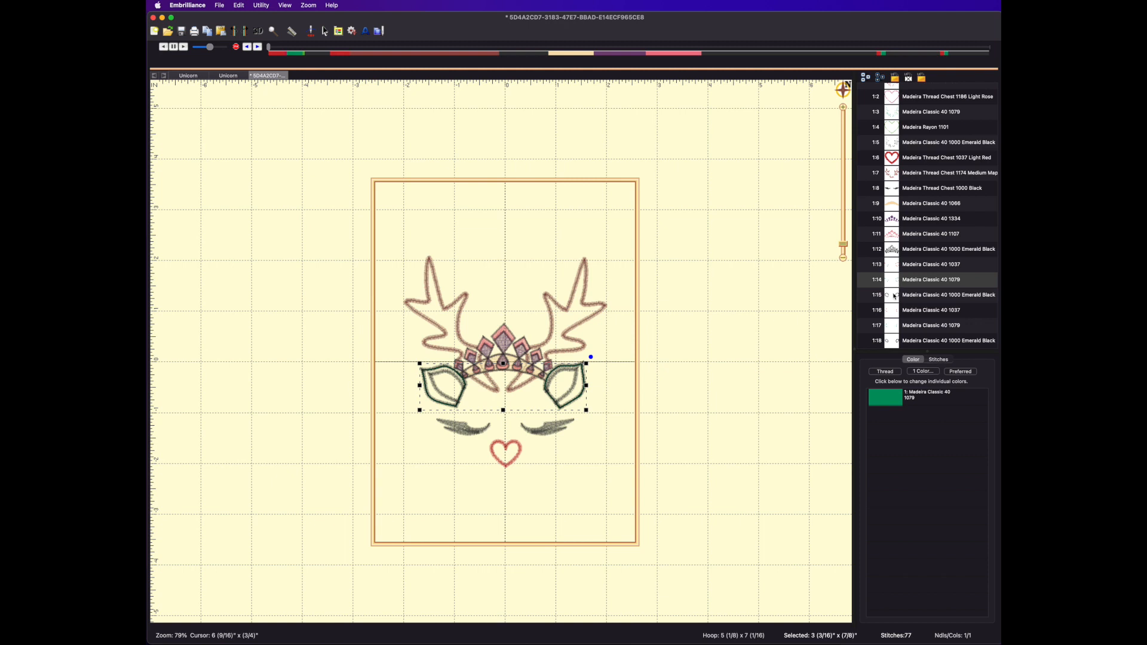
{"action": "left_click", "coordinate": [895, 297]}
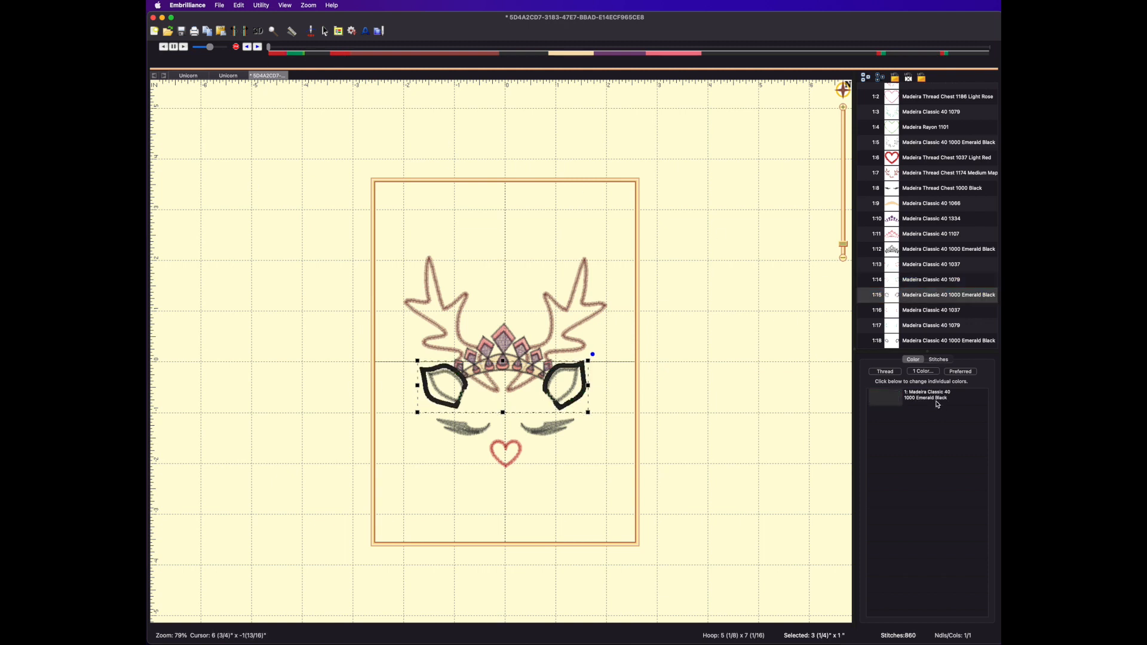
{"action": "left_click", "coordinate": [894, 398]}
{"action": "scroll", "coordinate": [594, 168], "scroll_direction": "up", "scroll_amount": 10}
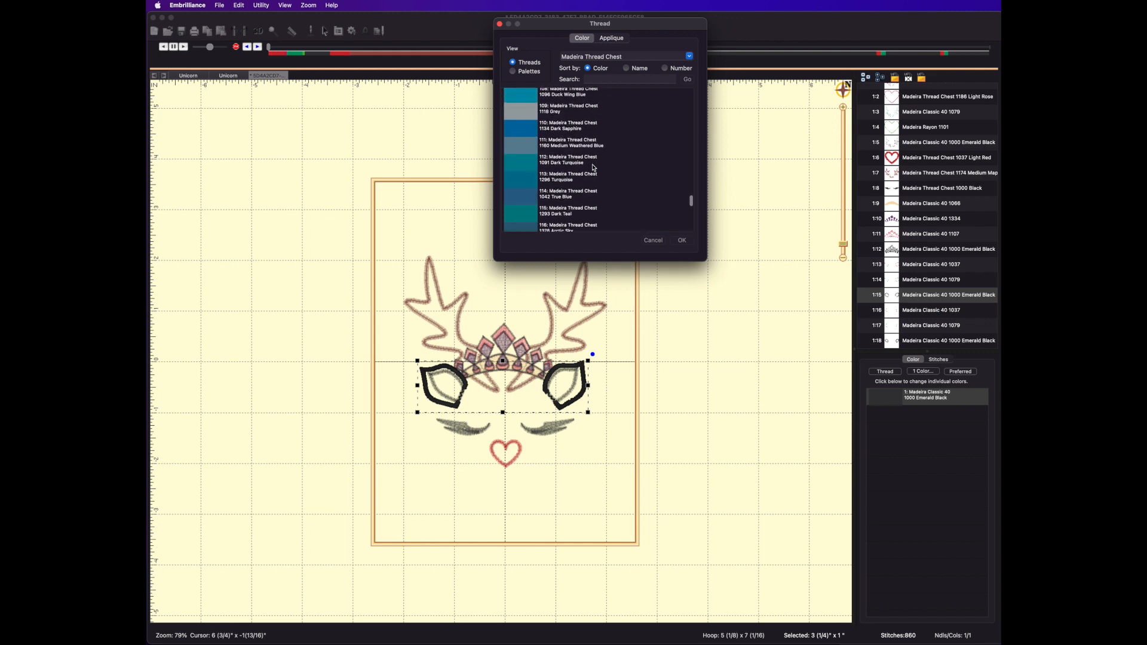
{"action": "scroll", "coordinate": [594, 168], "scroll_direction": "up", "scroll_amount": 15}
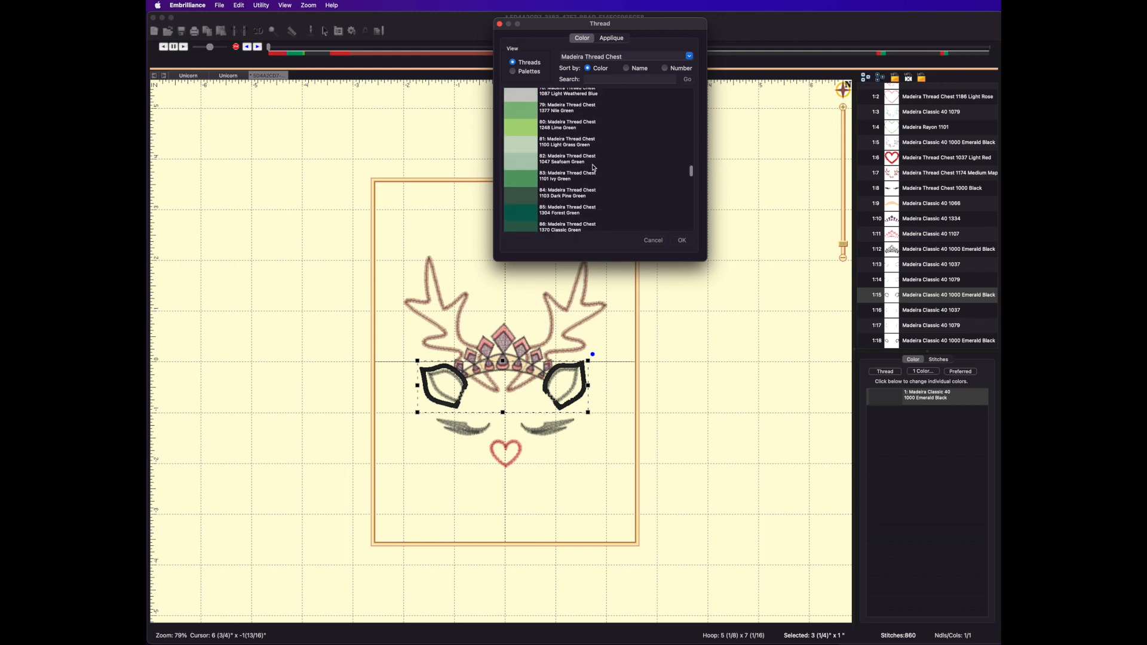
{"action": "scroll", "coordinate": [593, 168], "scroll_direction": "up", "scroll_amount": 3}
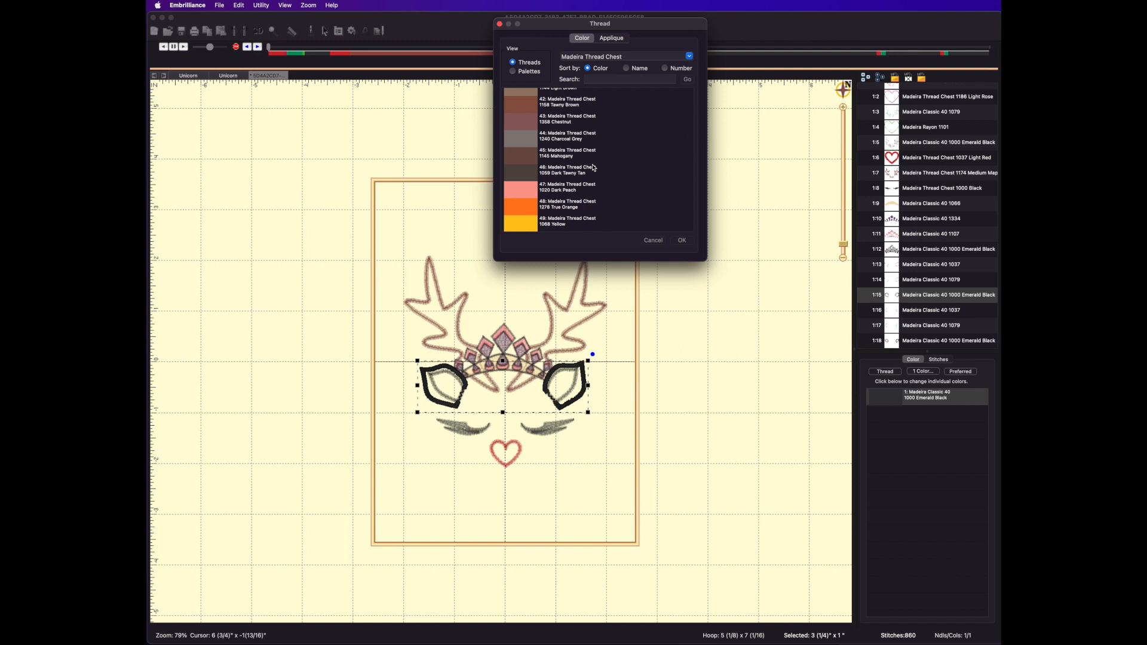
{"action": "scroll", "coordinate": [586, 168], "scroll_direction": "down", "scroll_amount": 3}
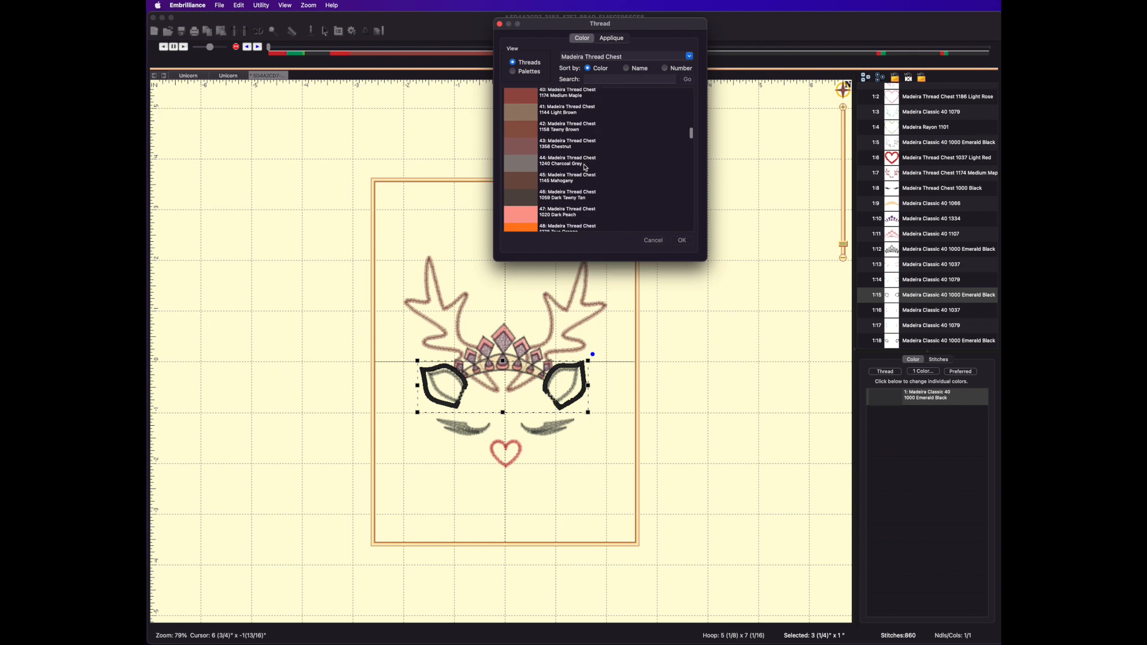
{"action": "scroll", "coordinate": [585, 168], "scroll_direction": "up", "scroll_amount": 5}
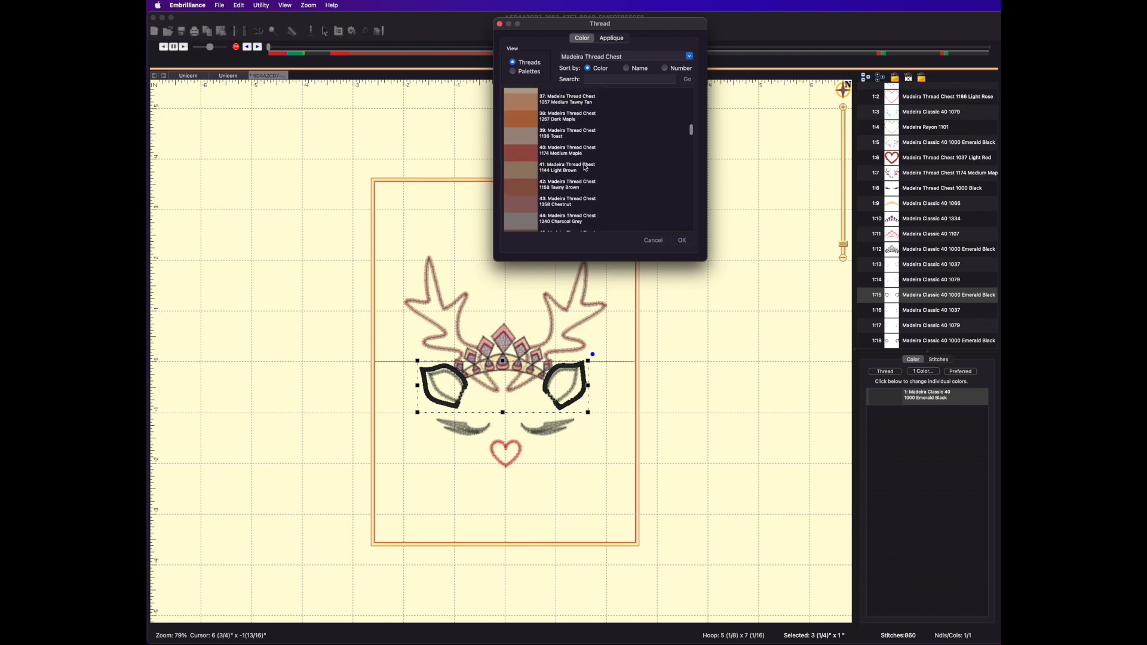
{"action": "left_click", "coordinate": [557, 153]}
{"action": "left_click", "coordinate": [682, 240]}
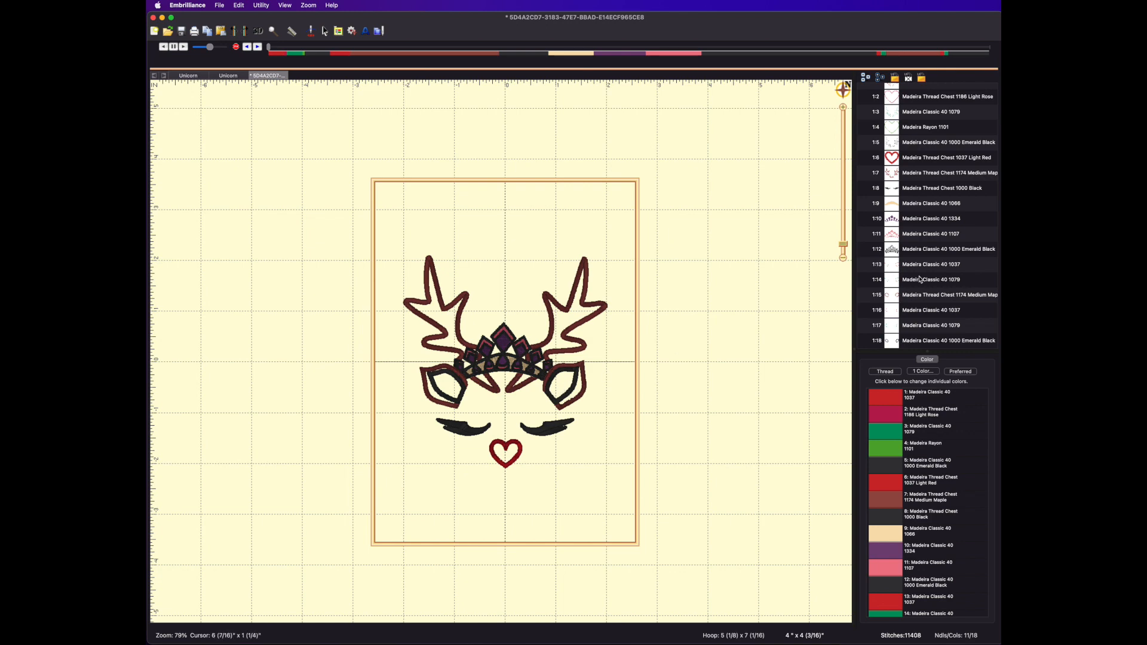
Recolour the inner outline of both ears with Madeira Thread Chest 1174 Medium Maple.
{"action": "left_click", "coordinate": [900, 346]}
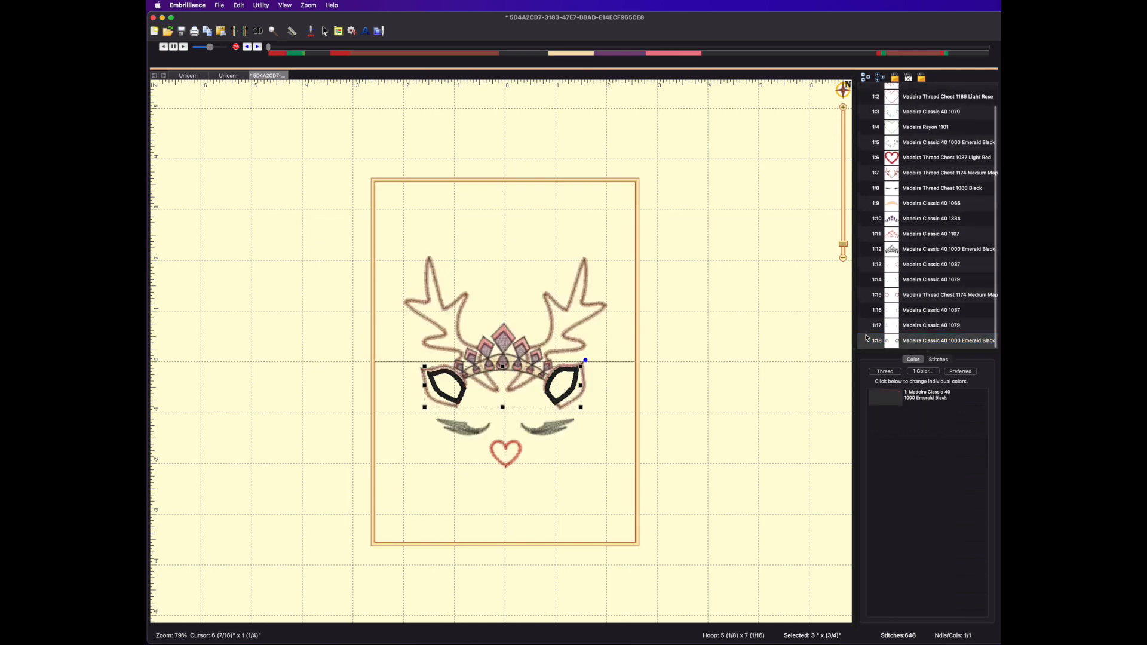
{"action": "left_click", "coordinate": [889, 400]}
{"action": "scroll", "coordinate": [654, 164], "scroll_direction": "up", "scroll_amount": 5}
{"action": "left_click", "coordinate": [640, 90]}
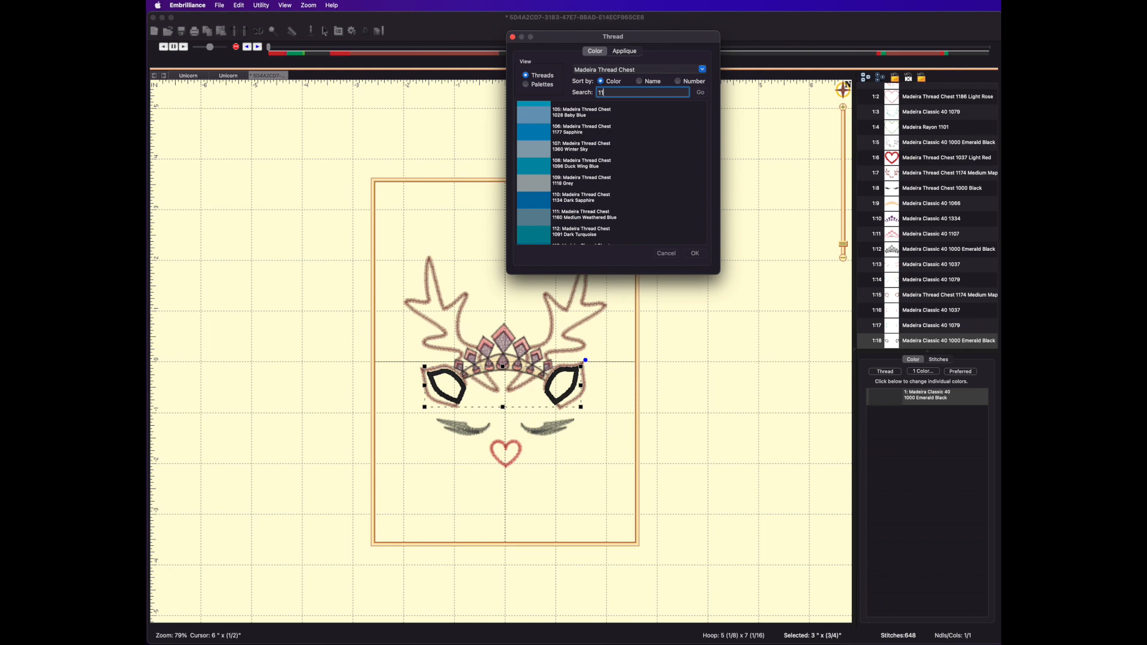
{"action": "left_click", "coordinate": [697, 92]}
{"action": "left_click", "coordinate": [546, 112]}
{"action": "left_click", "coordinate": [695, 253]}
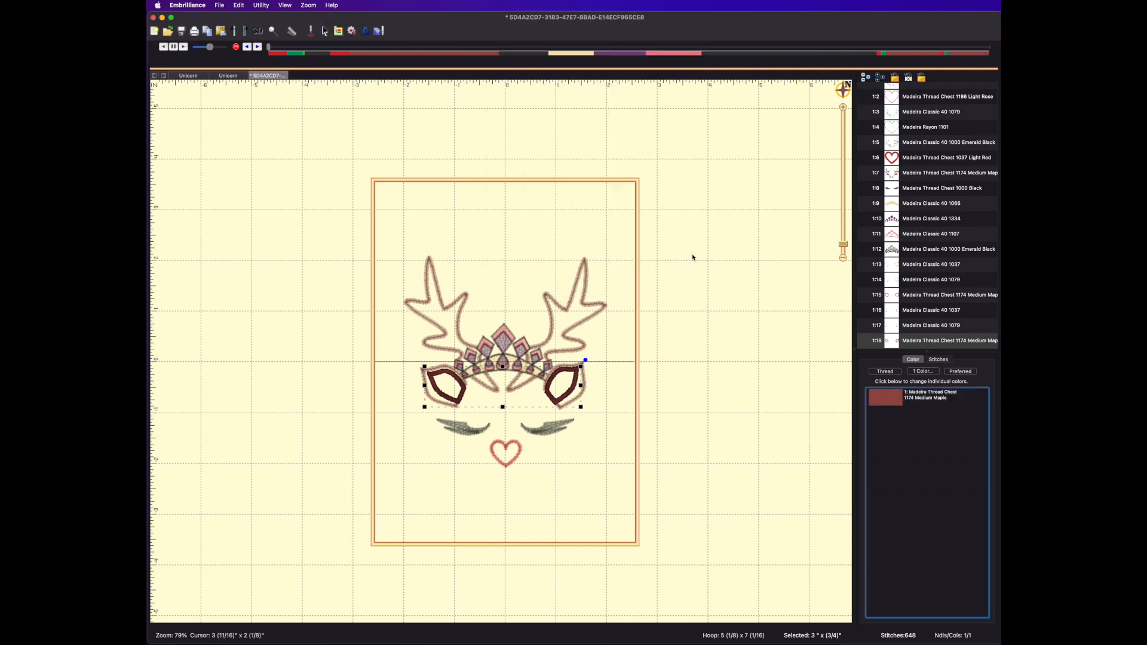
{"action": "left_click", "coordinate": [702, 412]}
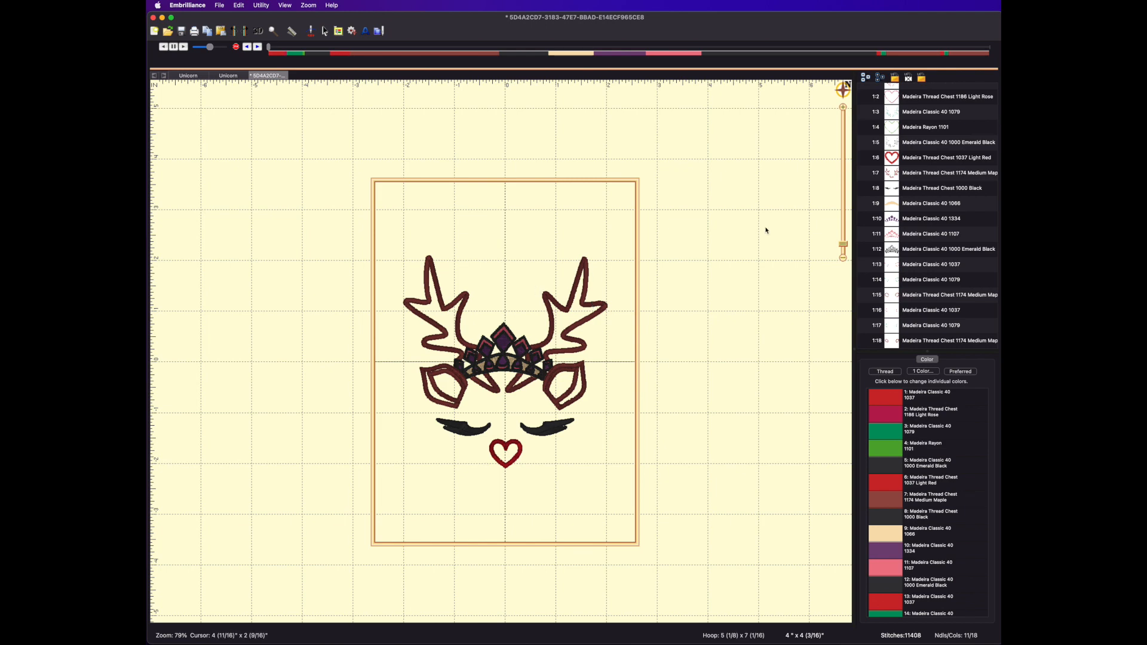
Recolour the tiara's curved base band with the grey thread Madeira Rayon 1287.
{"action": "left_click", "coordinate": [891, 209]}
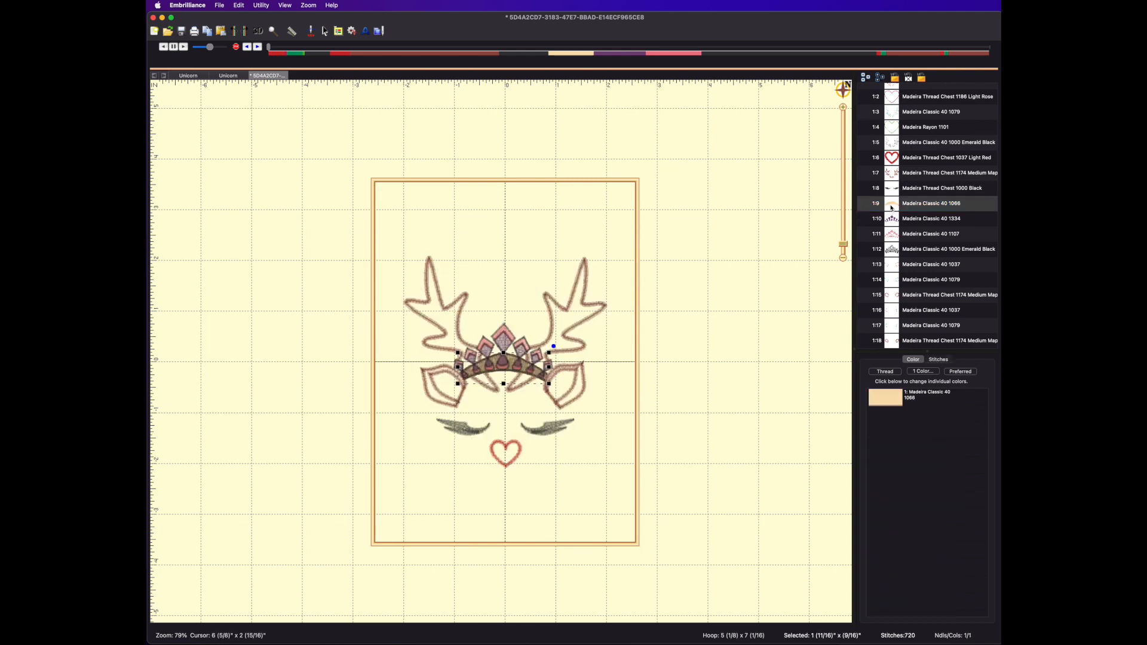
{"action": "left_click", "coordinate": [889, 397]}
{"action": "scroll", "coordinate": [670, 217], "scroll_direction": "up", "scroll_amount": 10}
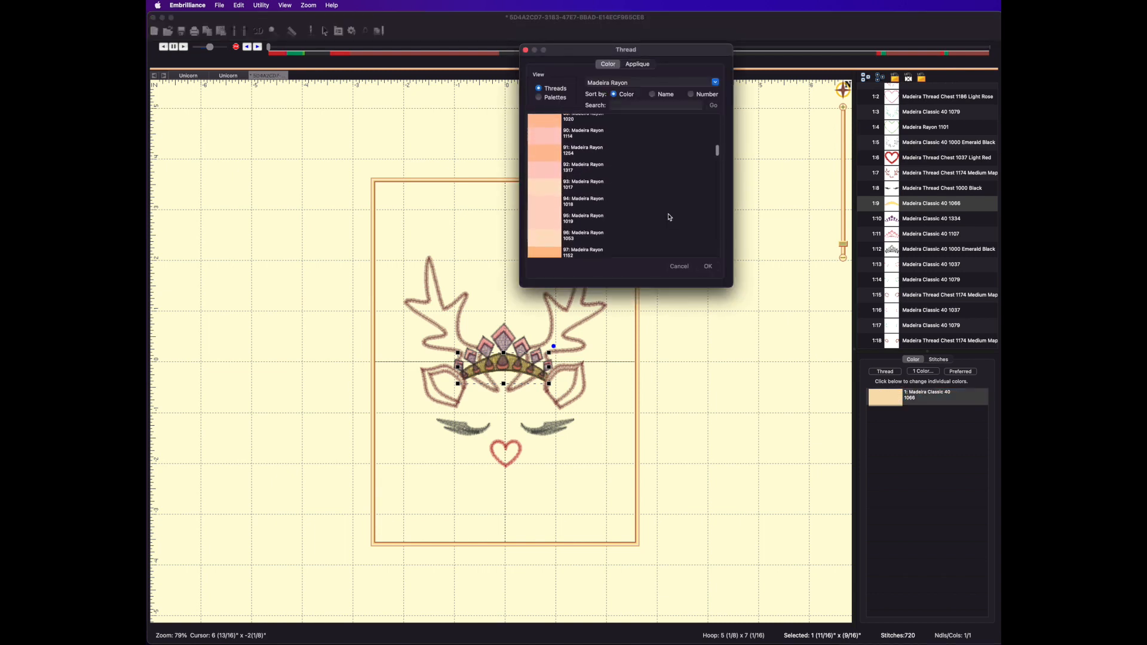
{"action": "scroll", "coordinate": [670, 217], "scroll_direction": "up", "scroll_amount": 10}
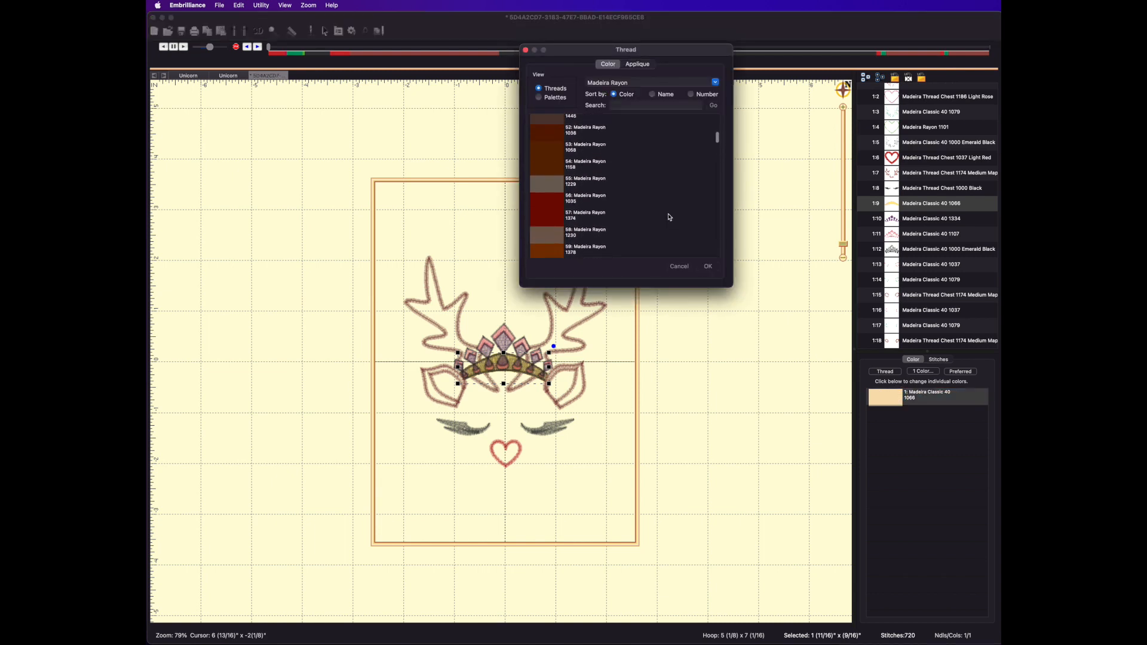
{"action": "scroll", "coordinate": [670, 217], "scroll_direction": "down", "scroll_amount": 1}
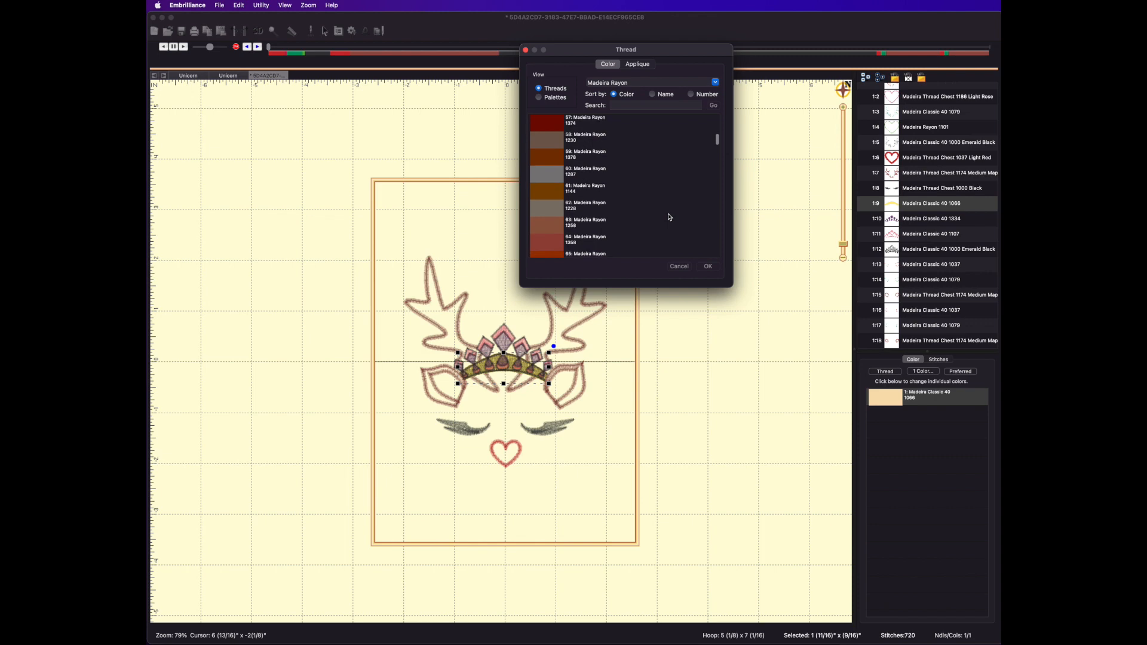
{"action": "left_click", "coordinate": [551, 181]}
{"action": "left_click", "coordinate": [707, 266]}
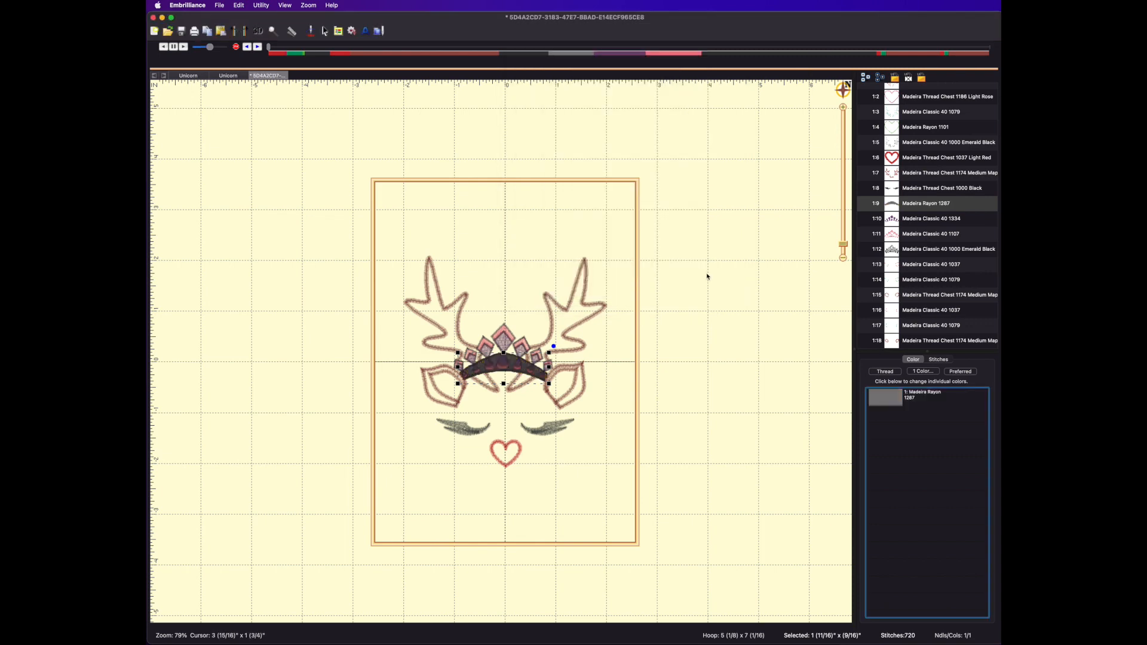
{"action": "left_click", "coordinate": [666, 306]}
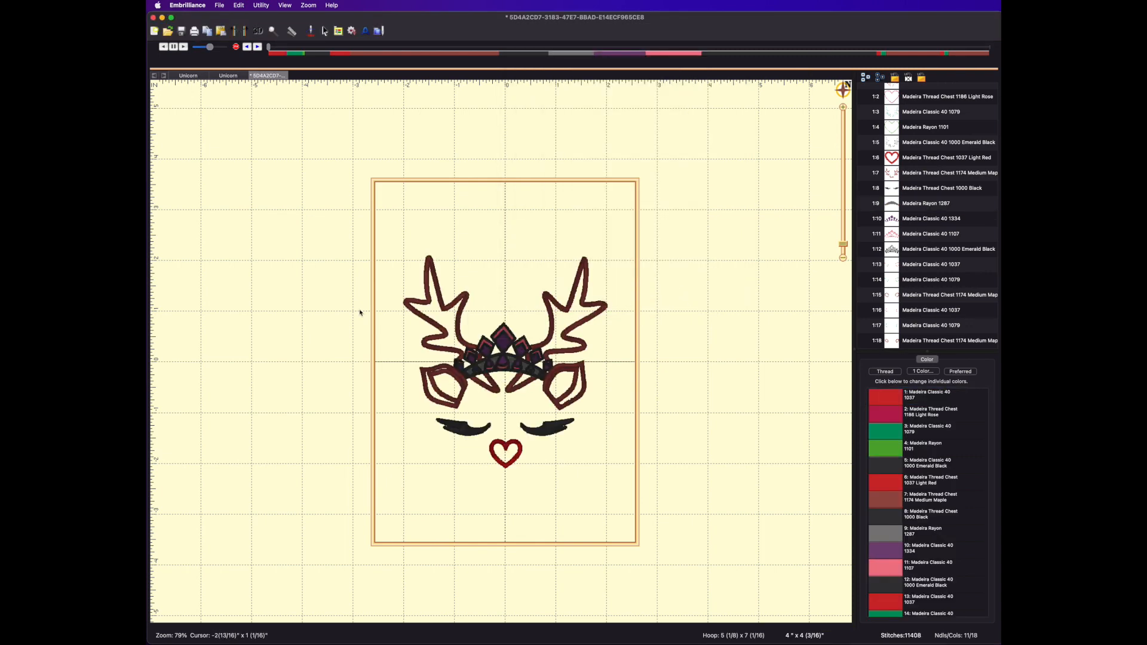
Recolour the tiara's purple gem fills with Madeira Rayon 1263.
{"action": "left_click", "coordinate": [891, 221]}
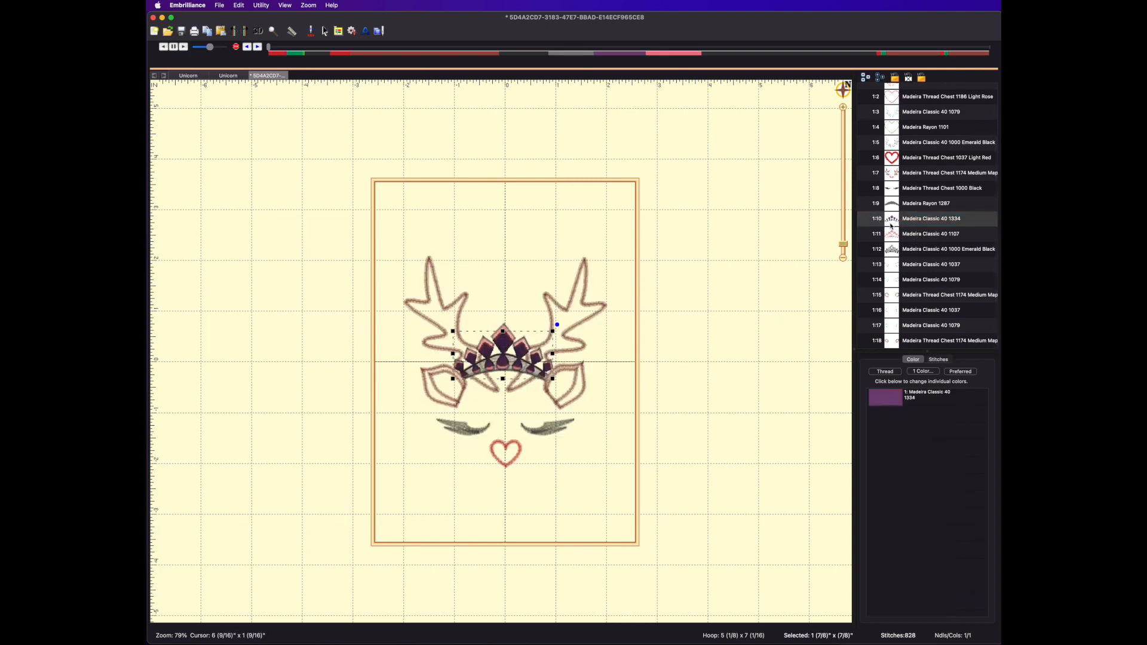
{"action": "left_click", "coordinate": [884, 407]}
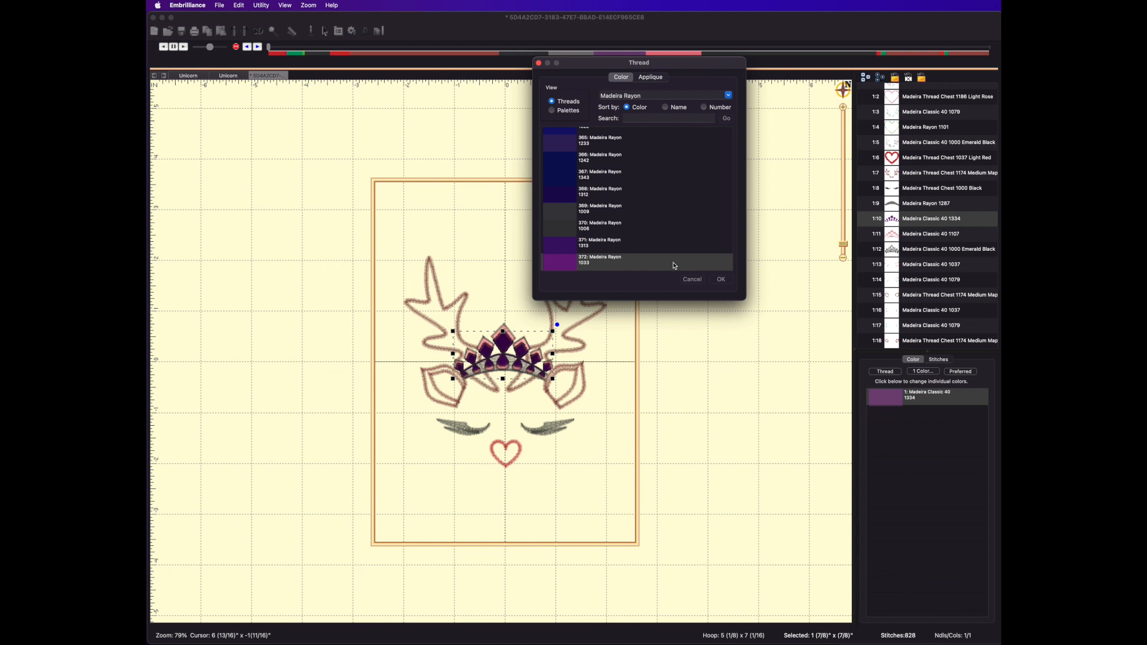
{"action": "scroll", "coordinate": [649, 233], "scroll_direction": "down", "scroll_amount": 10}
{"action": "scroll", "coordinate": [650, 233], "scroll_direction": "up", "scroll_amount": 5}
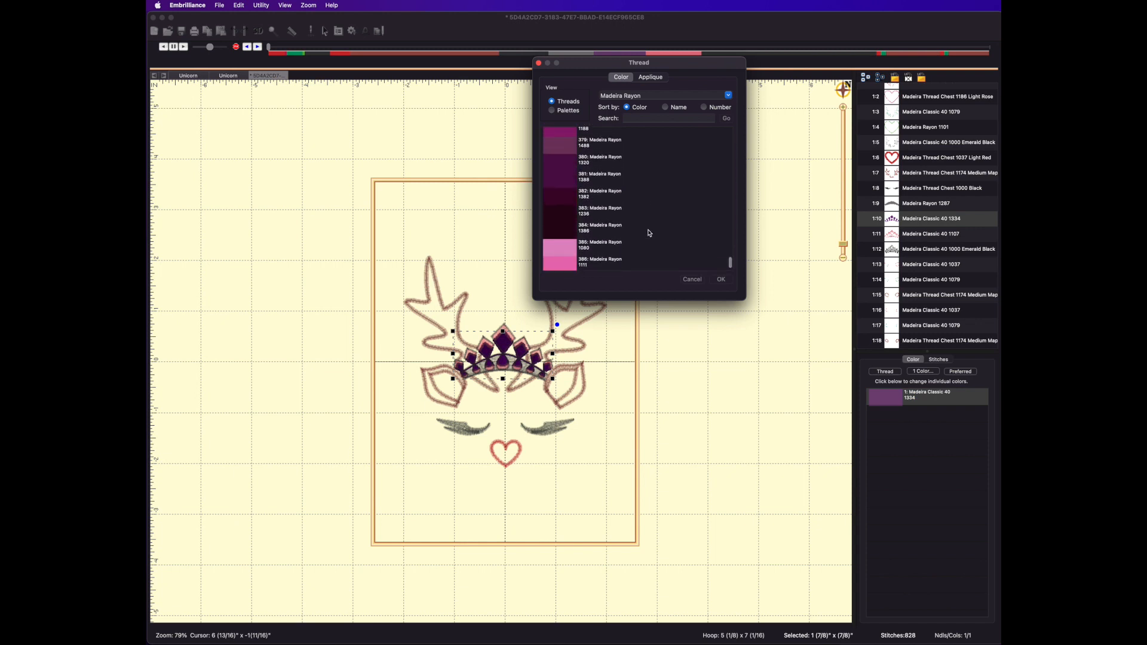
{"action": "scroll", "coordinate": [649, 233], "scroll_direction": "up", "scroll_amount": 3}
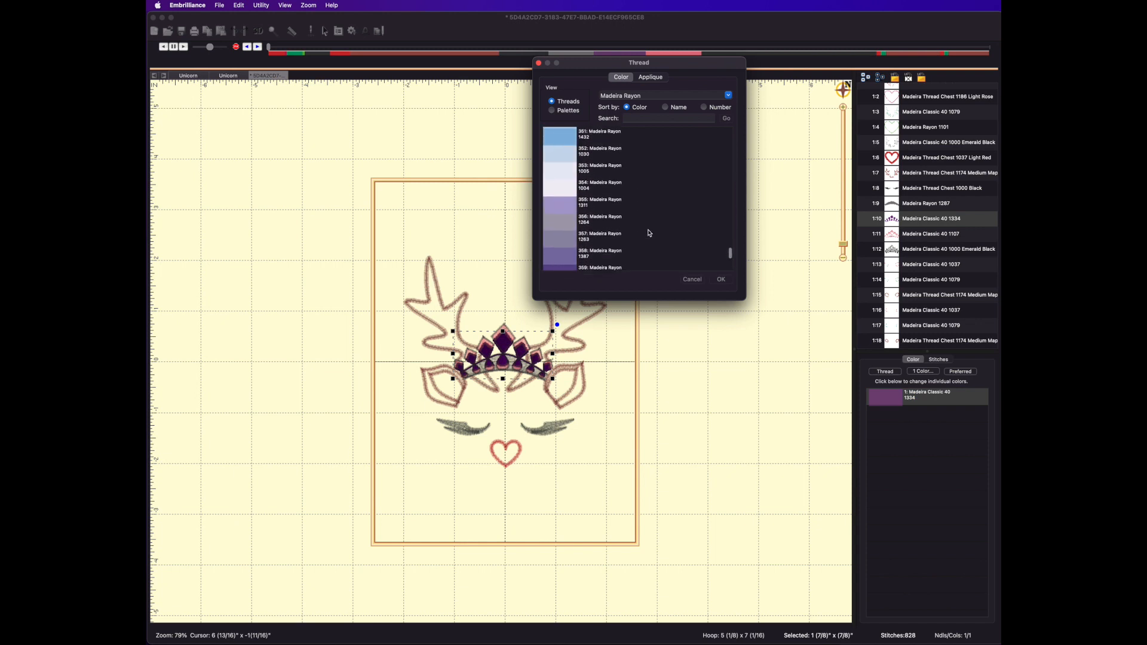
{"action": "left_click", "coordinate": [650, 242]}
{"action": "left_click", "coordinate": [721, 280]}
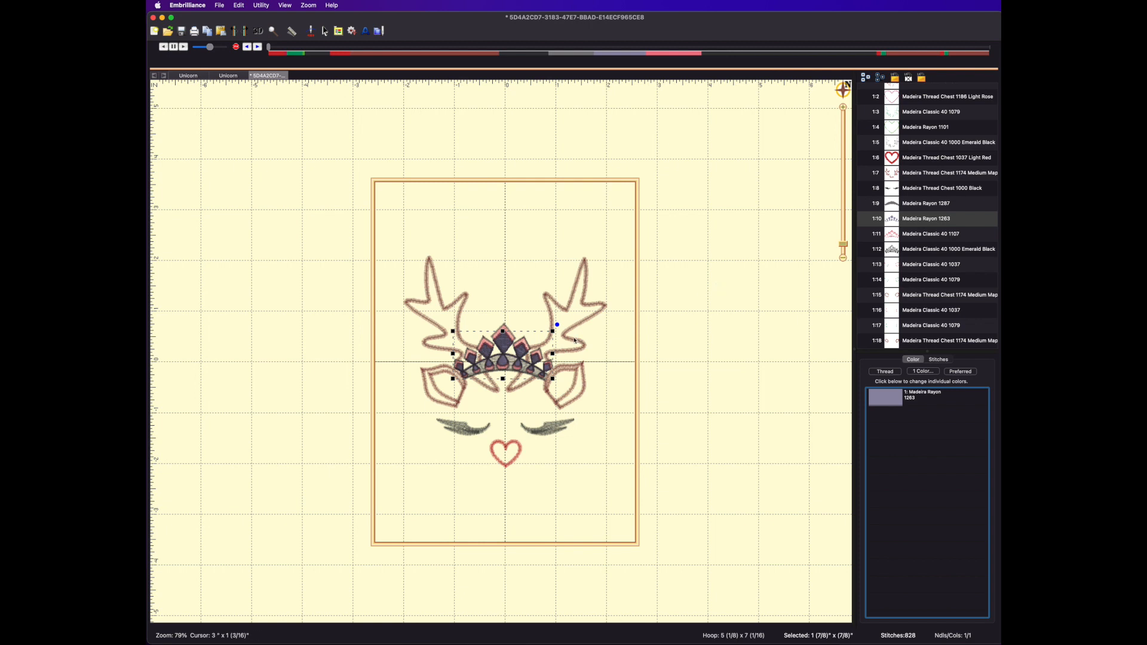
{"action": "left_click", "coordinate": [801, 464]}
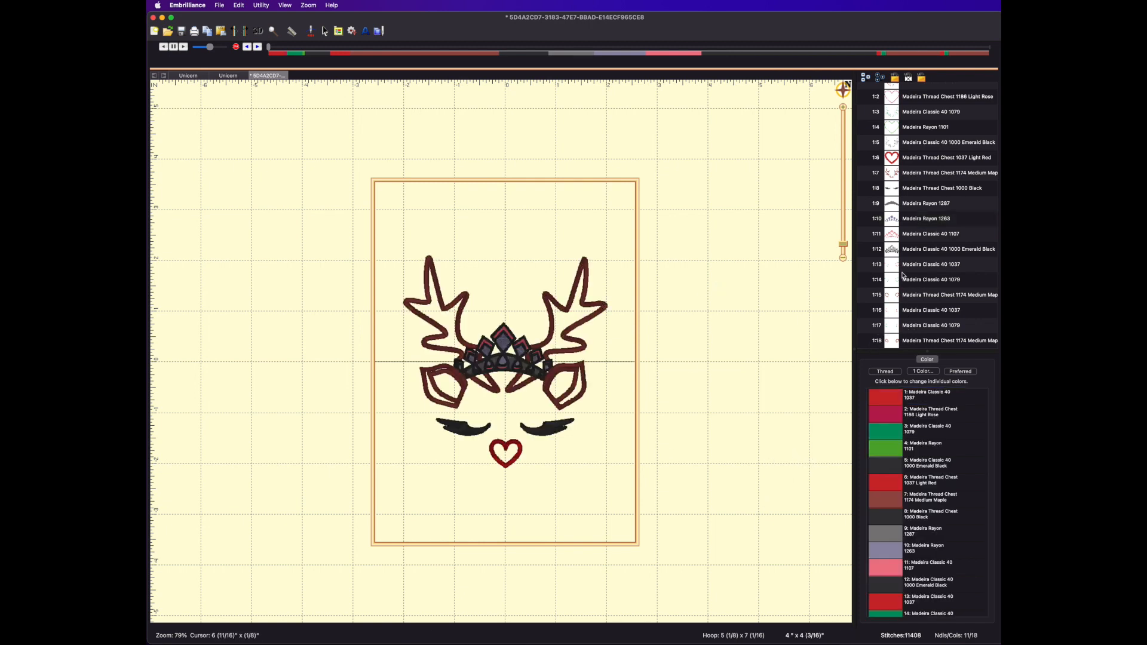
Recolour the tiara's coral pink gem borders with Madeira Thread Chest 1132 Medium Pastel Blue.
{"action": "left_click", "coordinate": [895, 234]}
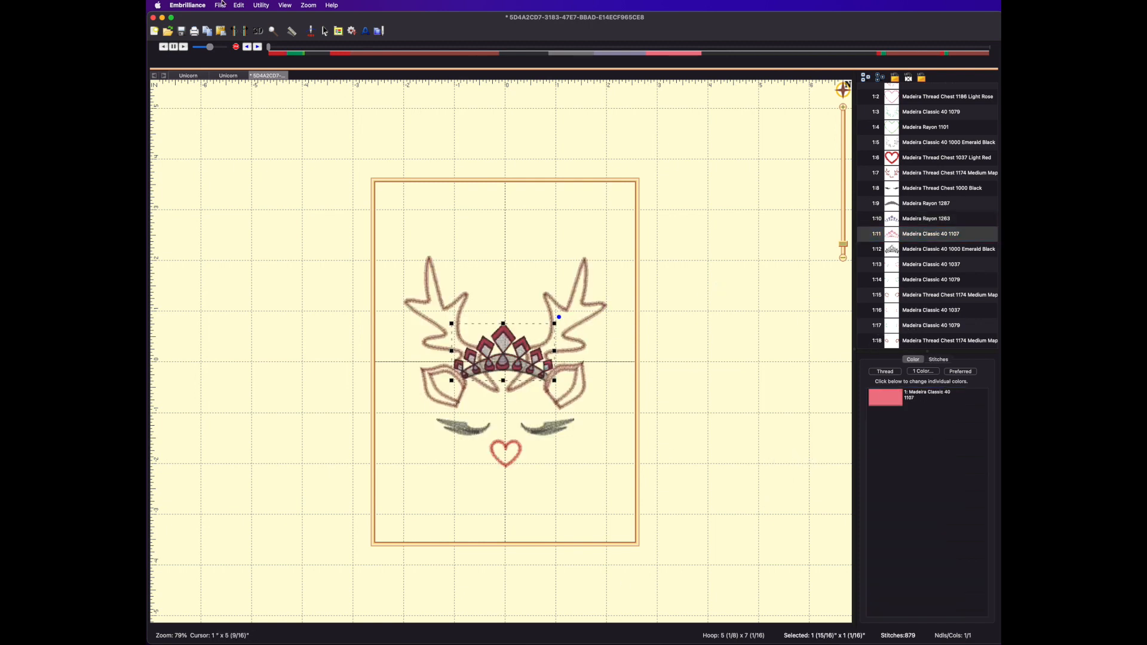
{"action": "left_click", "coordinate": [894, 400]}
{"action": "scroll", "coordinate": [616, 243], "scroll_direction": "down", "scroll_amount": 5}
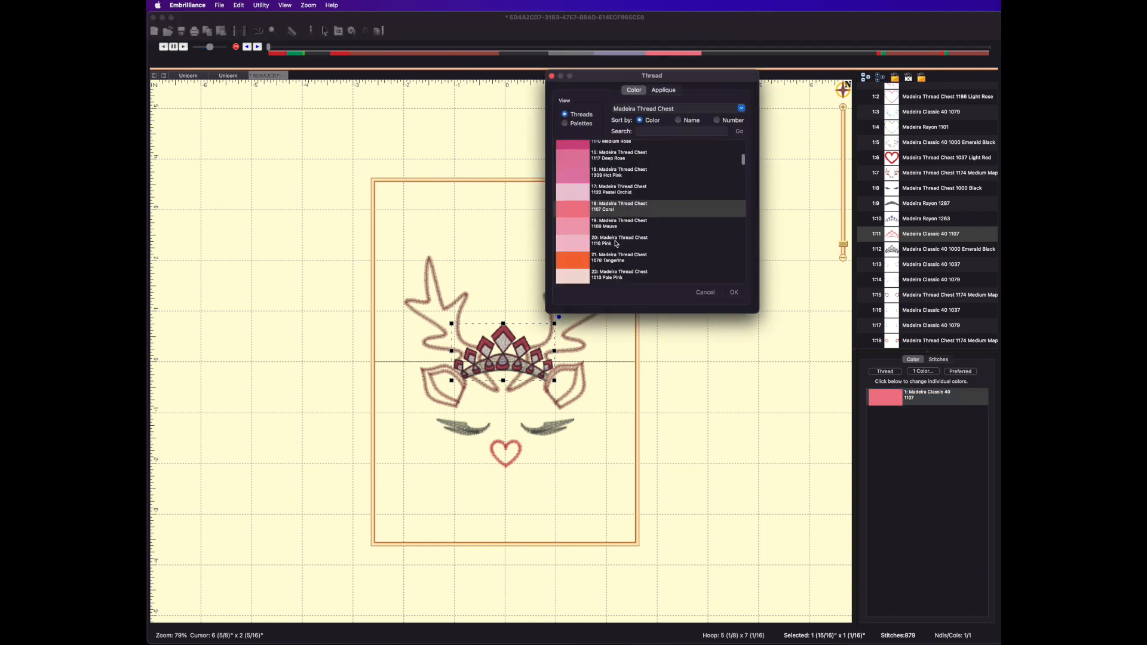
{"action": "scroll", "coordinate": [616, 243], "scroll_direction": "down", "scroll_amount": 10}
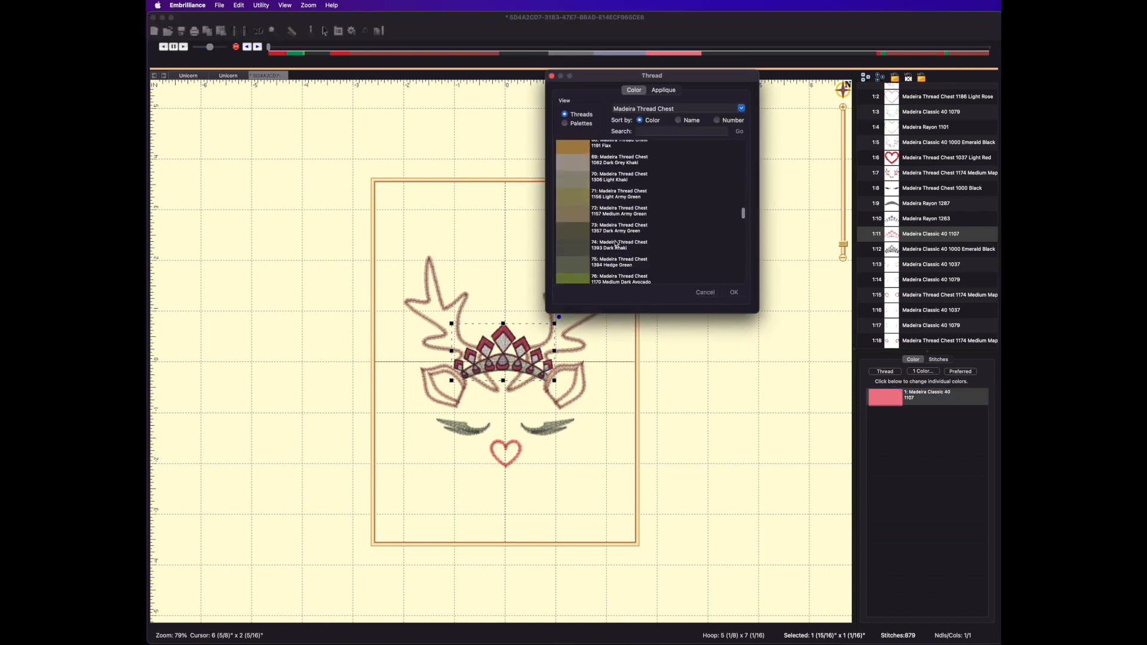
{"action": "scroll", "coordinate": [616, 243], "scroll_direction": "down", "scroll_amount": 5}
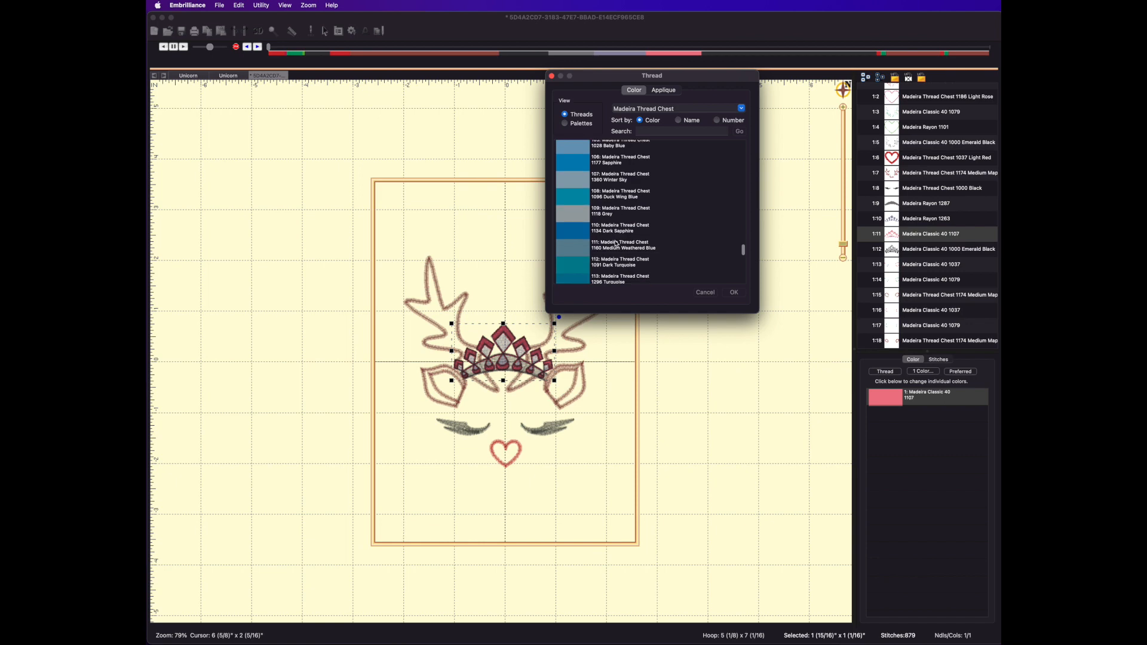
{"action": "scroll", "coordinate": [616, 243], "scroll_direction": "down", "scroll_amount": 3}
{"action": "scroll", "coordinate": [617, 243], "scroll_direction": "up", "scroll_amount": 6}
{"action": "scroll", "coordinate": [617, 243], "scroll_direction": "up", "scroll_amount": 4}
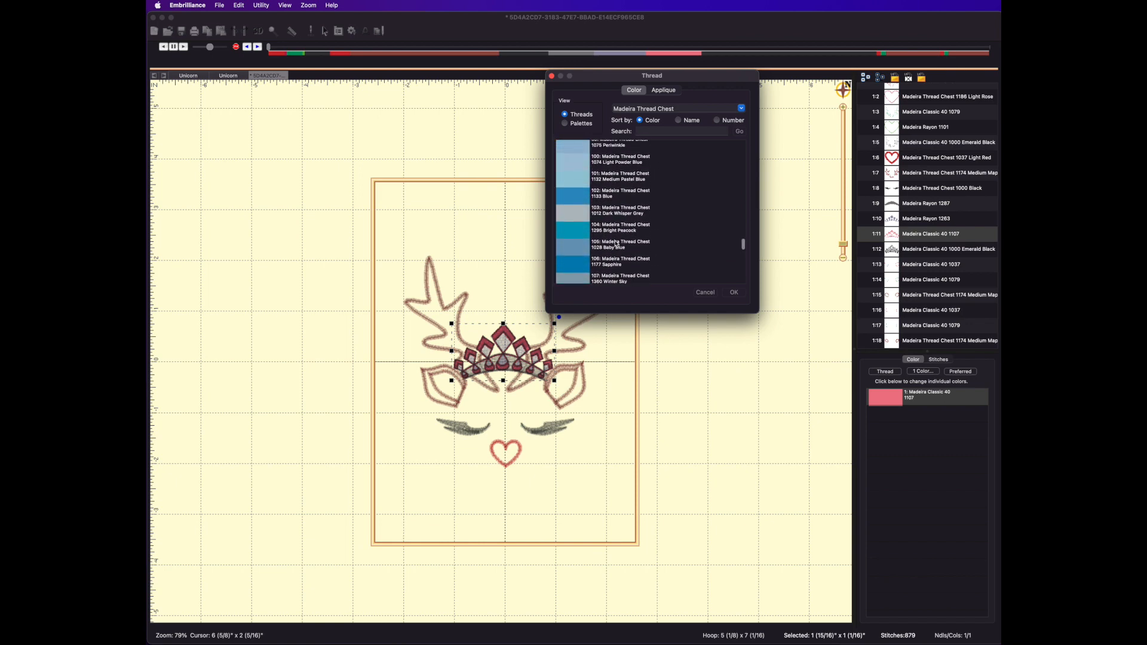
{"action": "left_click", "coordinate": [581, 225]}
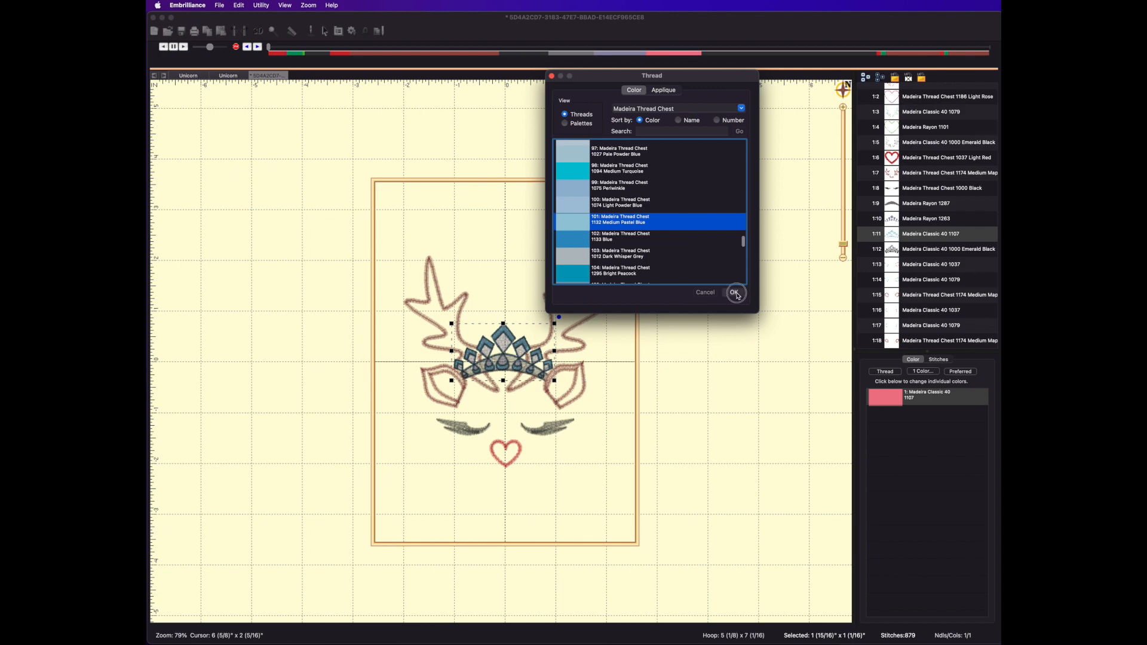
{"action": "left_click", "coordinate": [735, 293]}
{"action": "left_click", "coordinate": [557, 334]}
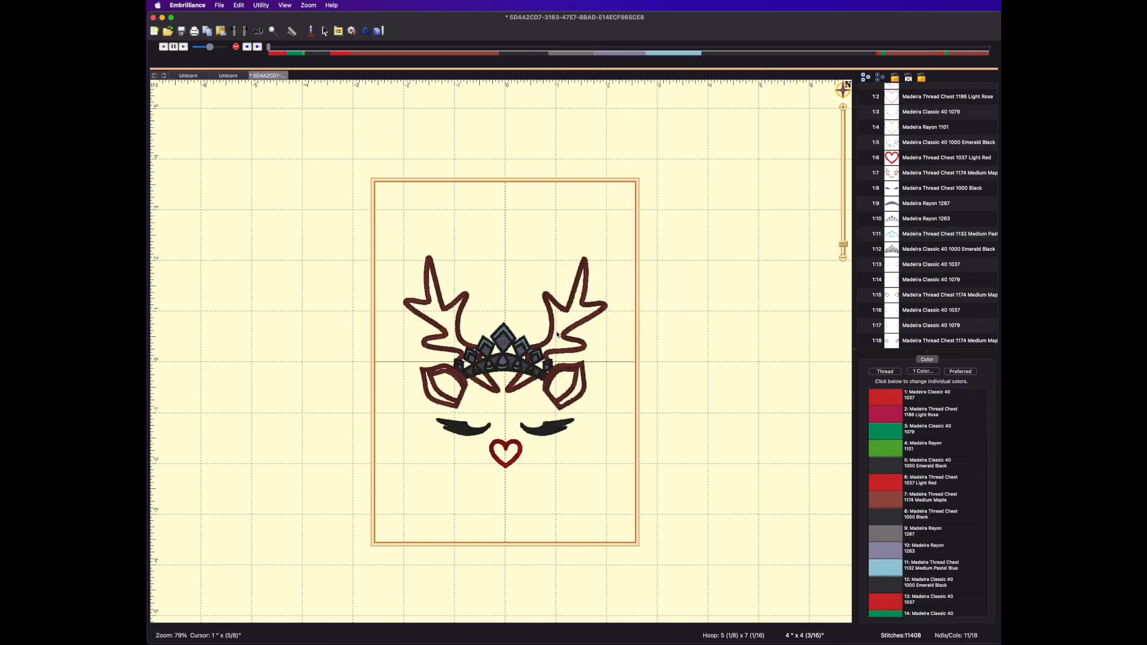
Recolour the tiara's black outline with the thread Madeira Poly 1792 Old Gold.
{"action": "left_click", "coordinate": [898, 253]}
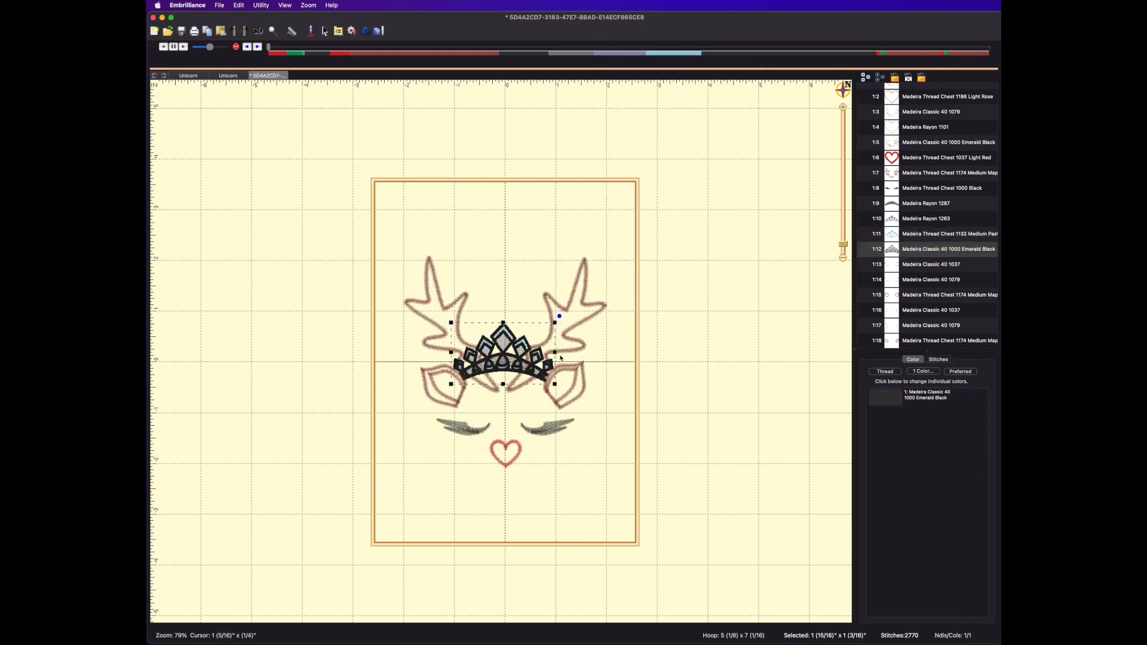
{"action": "left_click", "coordinate": [885, 398]}
{"action": "scroll", "coordinate": [669, 257], "scroll_direction": "up", "scroll_amount": 10}
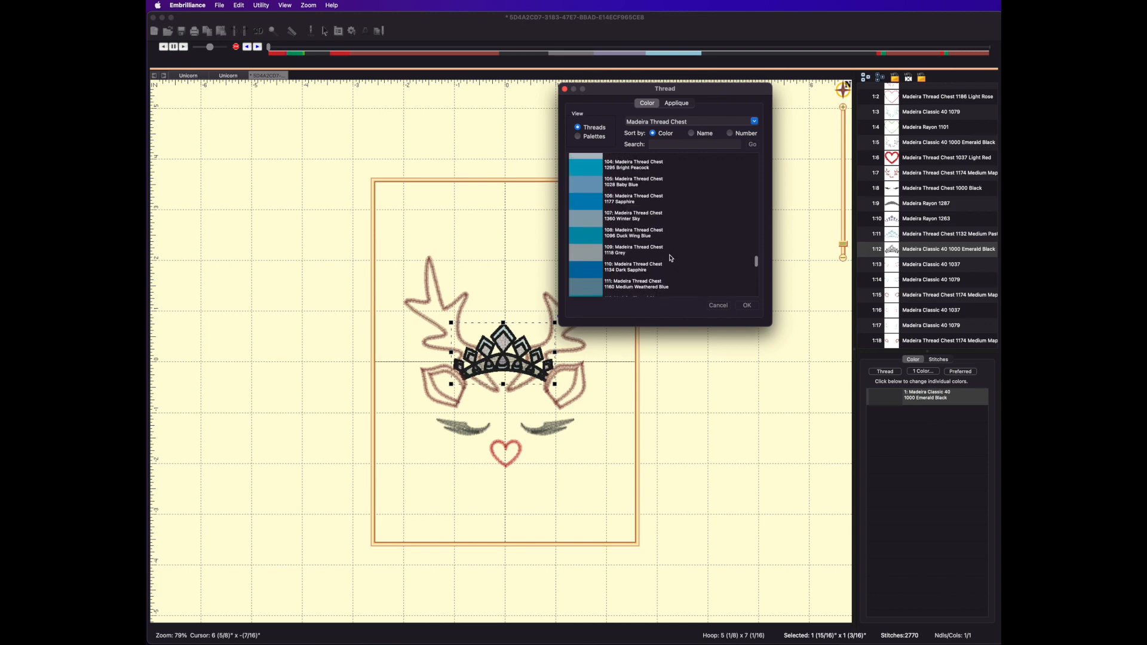
{"action": "left_click", "coordinate": [687, 145]}
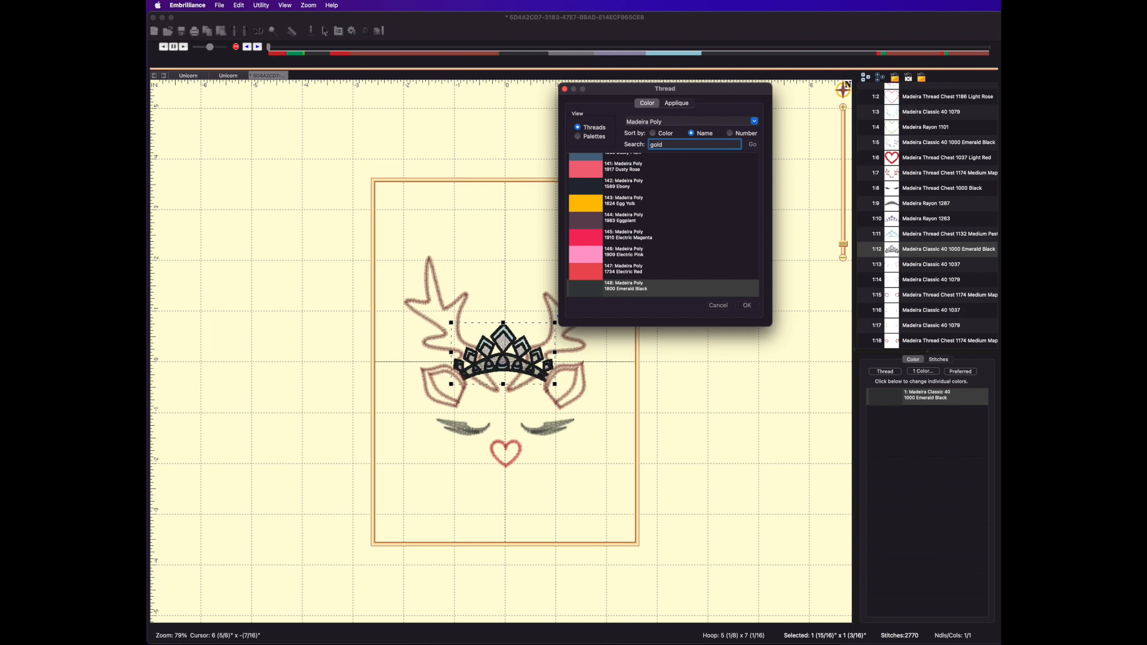
{"action": "key", "text": "Return"}
{"action": "left_click", "coordinate": [581, 180]}
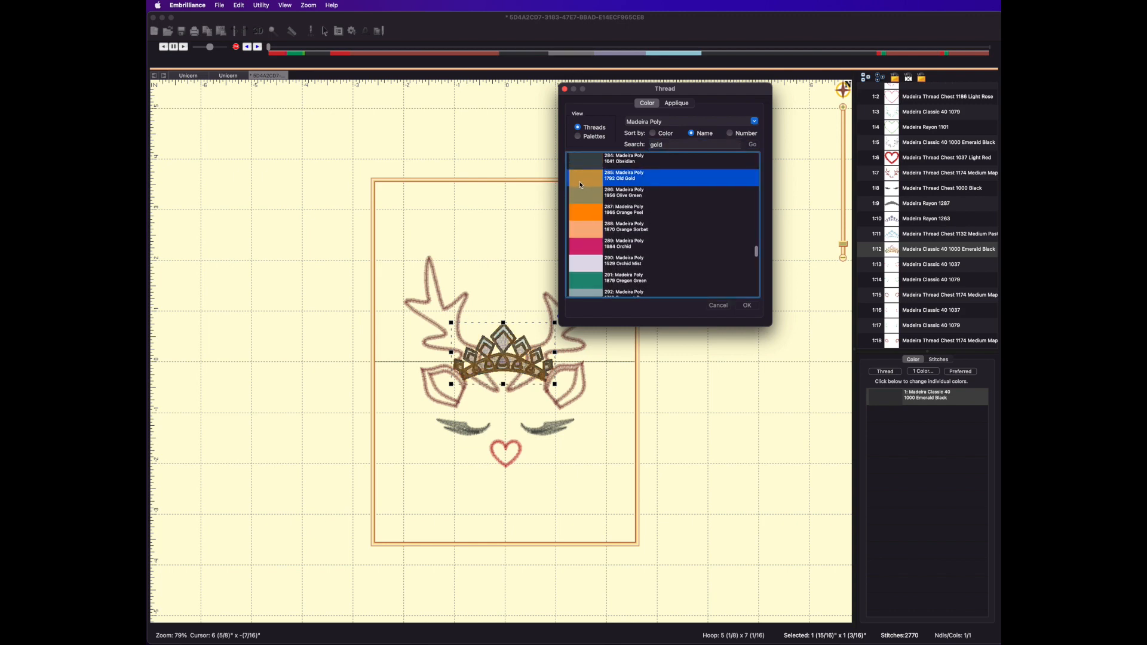
{"action": "left_click", "coordinate": [747, 306]}
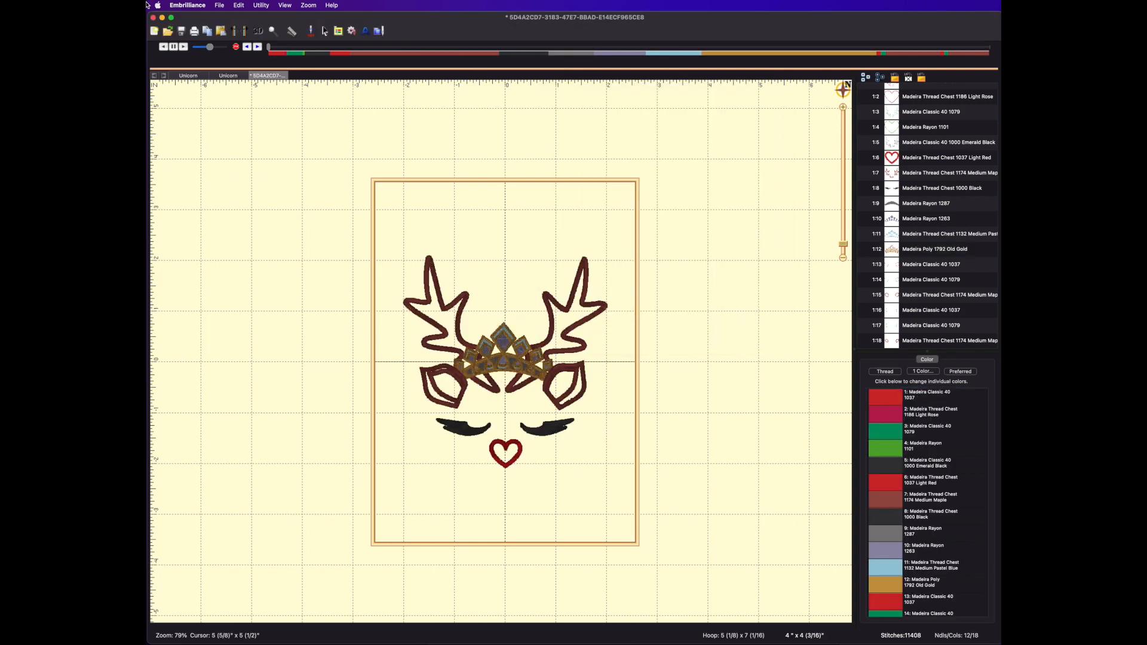
Save the design's stitch and working files to the Desktop as Unicorn in PES format.
{"action": "left_click", "coordinate": [220, 6]}
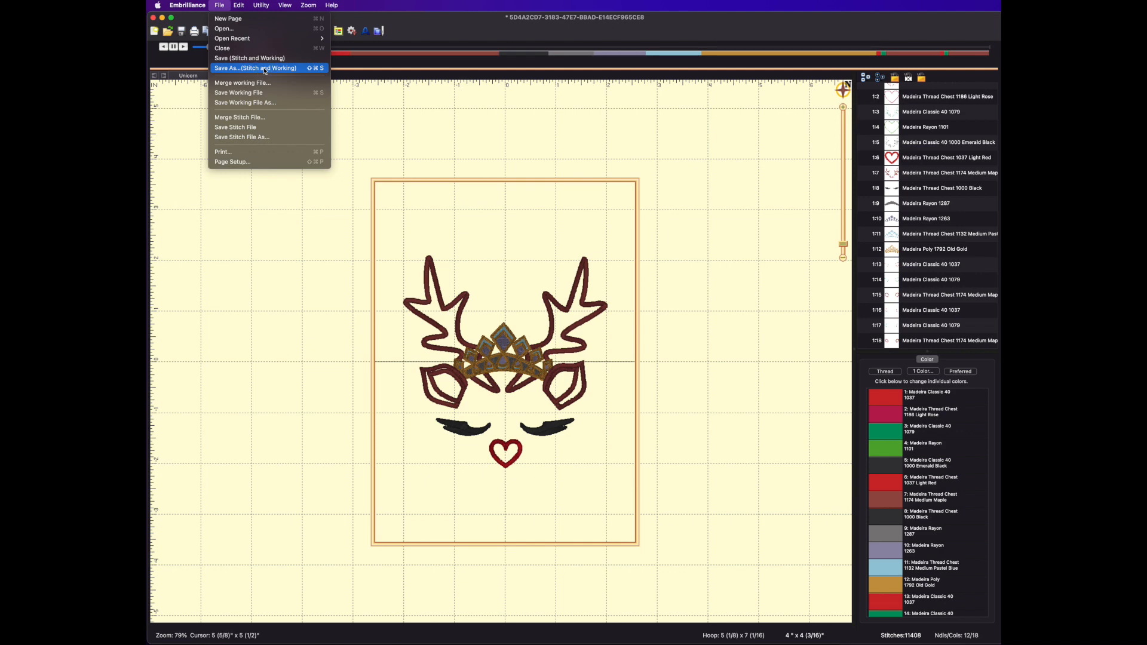
{"action": "left_click", "coordinate": [266, 71]}
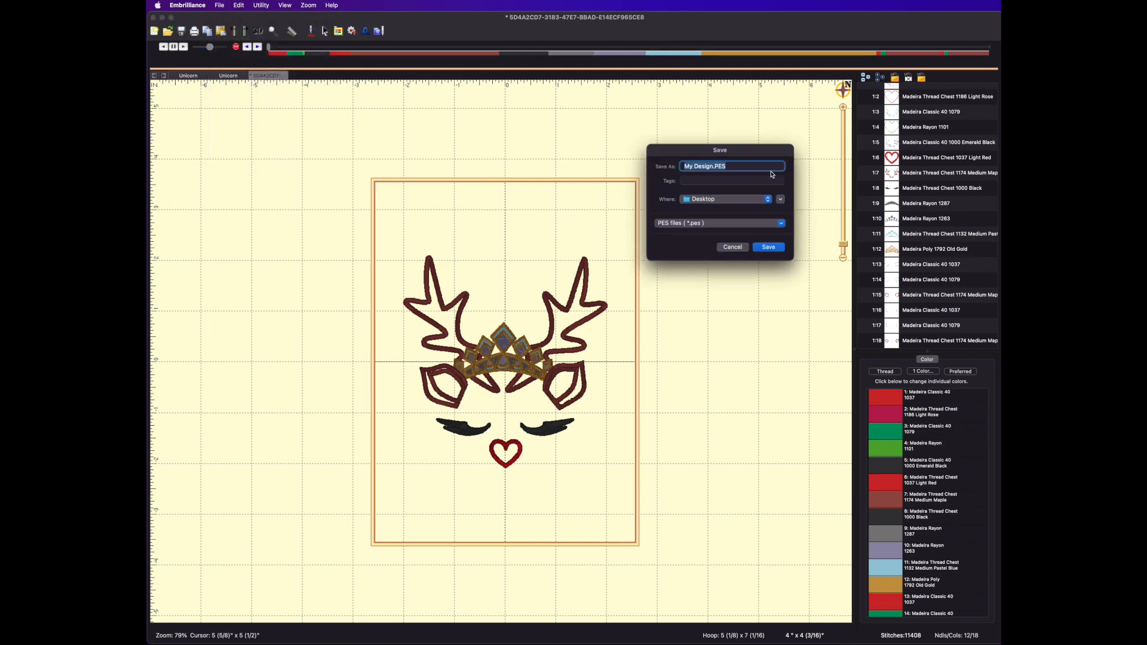
{"action": "left_click", "coordinate": [714, 170]}
{"action": "key", "text": "BackSpace"}
{"action": "key", "text": "BackSpace"}
{"action": "key", "text": "BackSpace"}
{"action": "key", "text": "BackSpace"}
{"action": "key", "text": "BackSpace"}
{"action": "key", "text": "BackSpace"}
{"action": "key", "text": "BackSpace"}
{"action": "type", "text": "Unicor"}
{"action": "left_click", "coordinate": [783, 224]}
{"action": "left_click", "coordinate": [776, 236]}
{"action": "left_click", "coordinate": [770, 247]}
{"action": "left_click", "coordinate": [752, 255]}
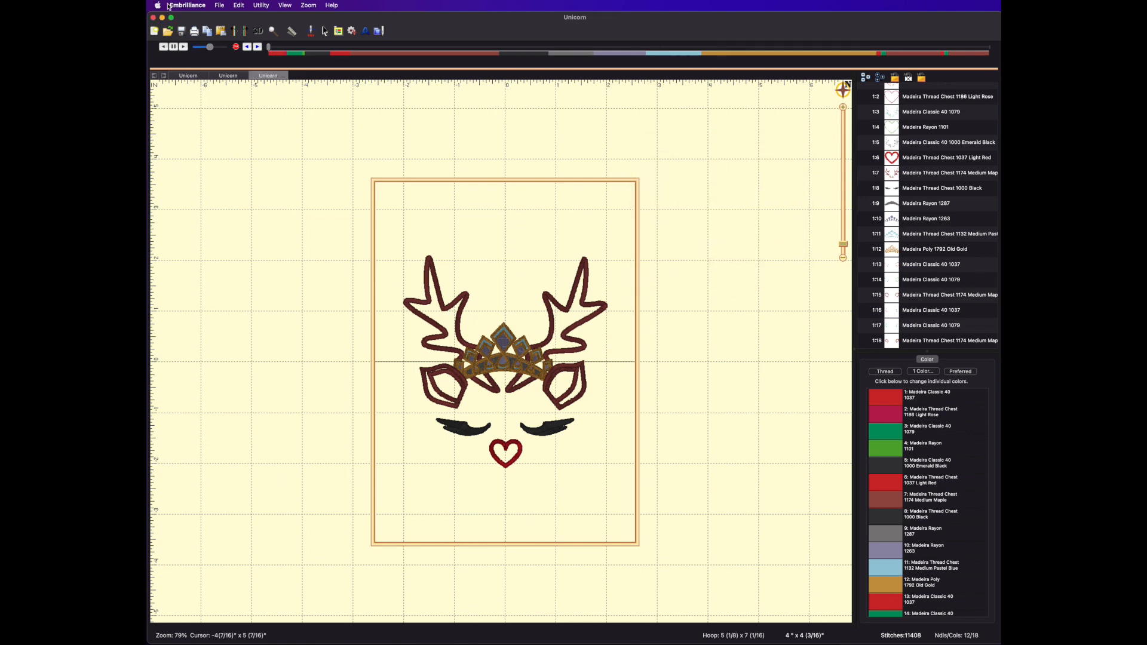
Save a stitch file copy of the design to the Desktop as Unicorn.dst in DST format.
{"action": "left_click", "coordinate": [219, 5]}
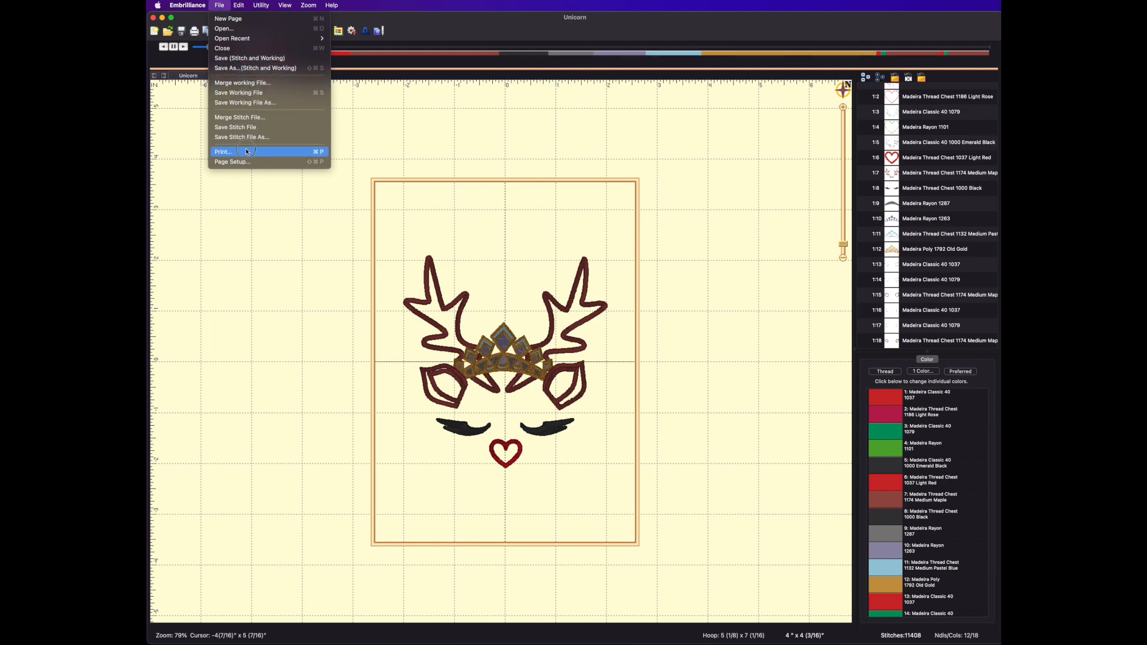
{"action": "left_click", "coordinate": [242, 128]}
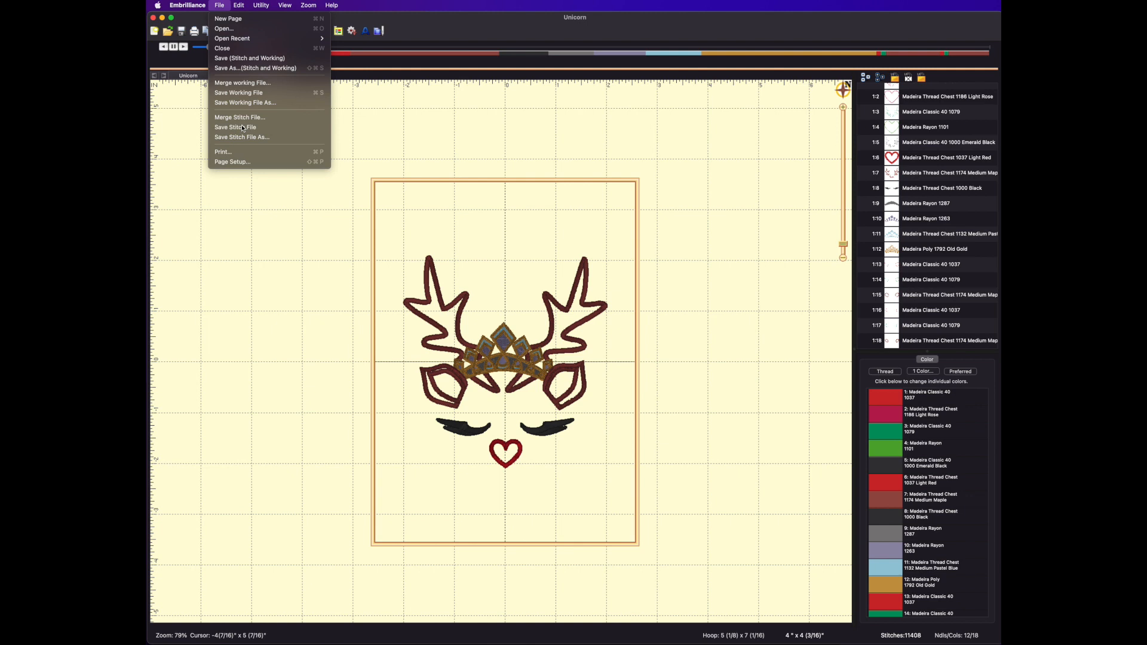
{"action": "left_click", "coordinate": [220, 4]}
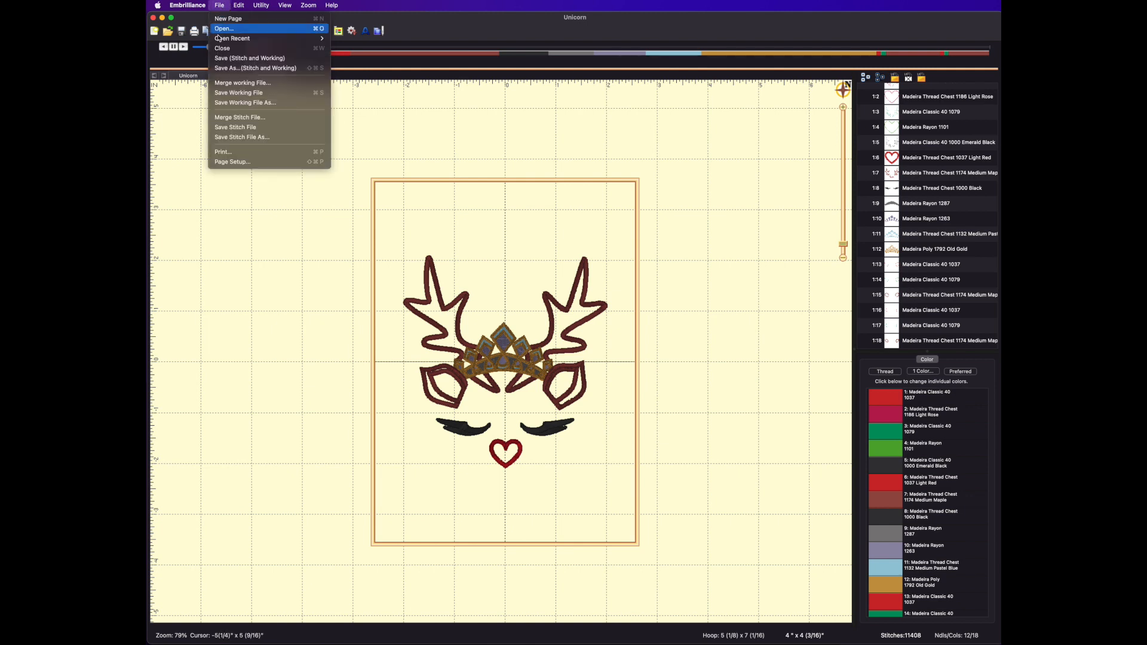
{"action": "left_click", "coordinate": [237, 138]}
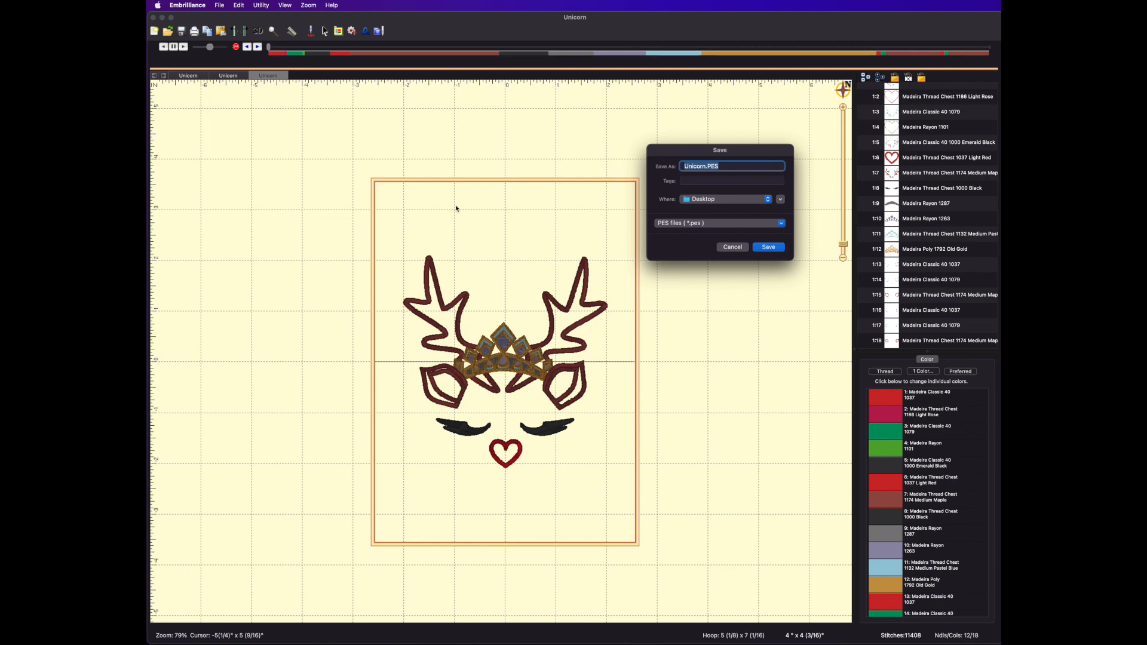
{"action": "left_click", "coordinate": [756, 168]}
{"action": "left_click", "coordinate": [781, 224]}
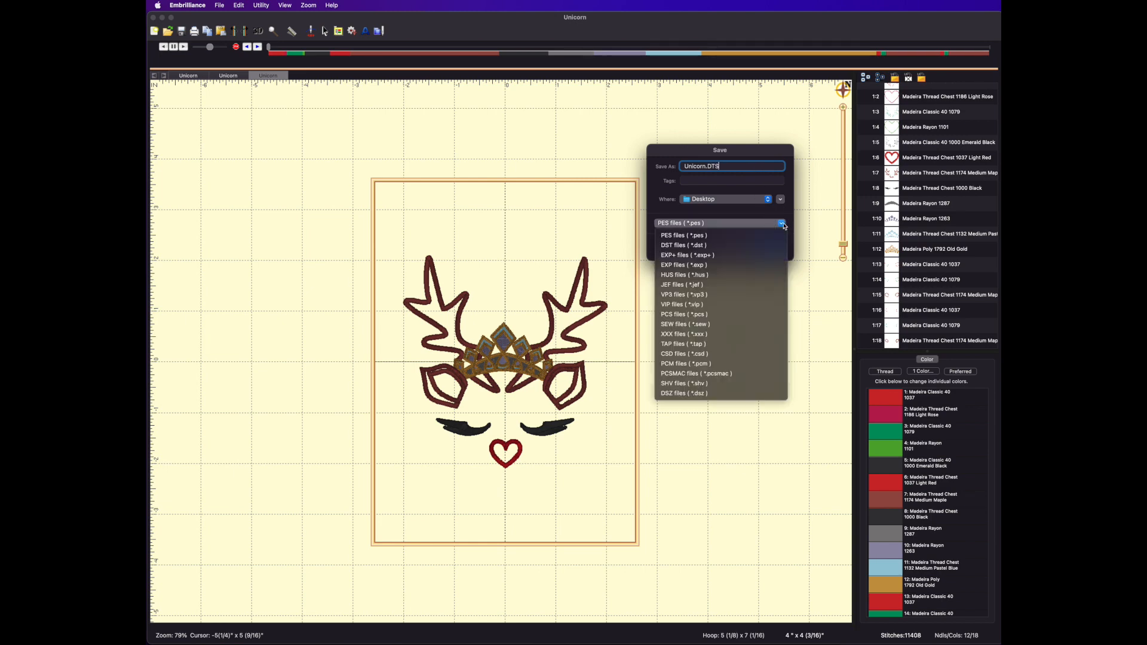
{"action": "left_click", "coordinate": [686, 246]}
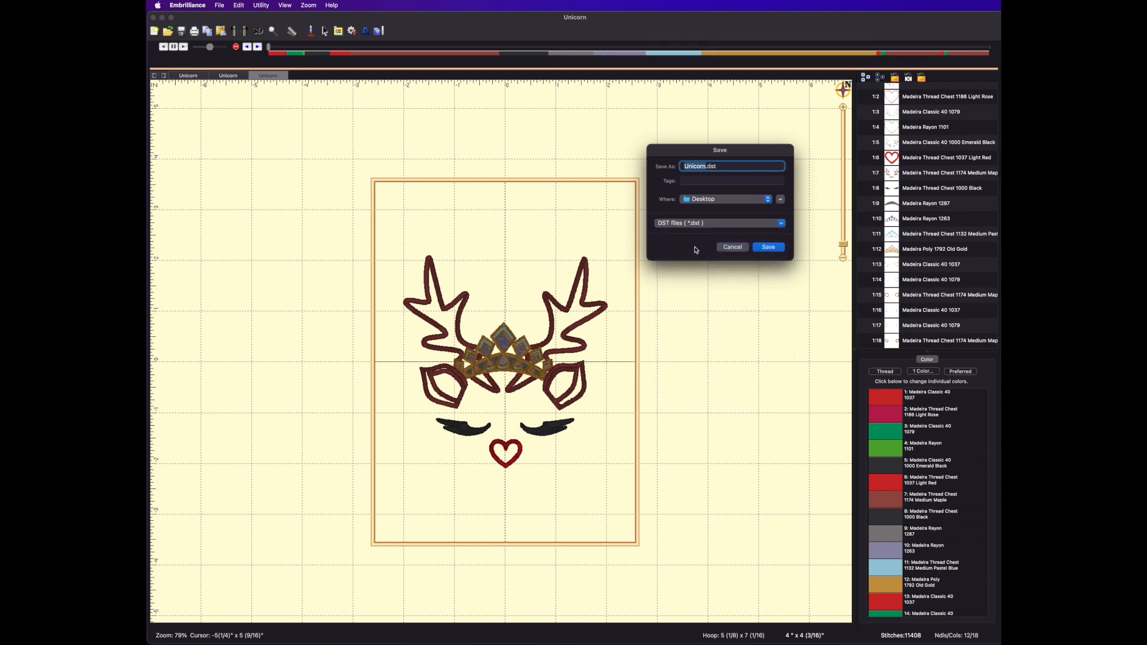
{"action": "left_click", "coordinate": [785, 248]}
Preview the whole design's stitch sequence from start to end with the stitch simulator.
{"action": "left_click_drag", "start_coordinate": [269, 47], "coordinate": [989, 46]}
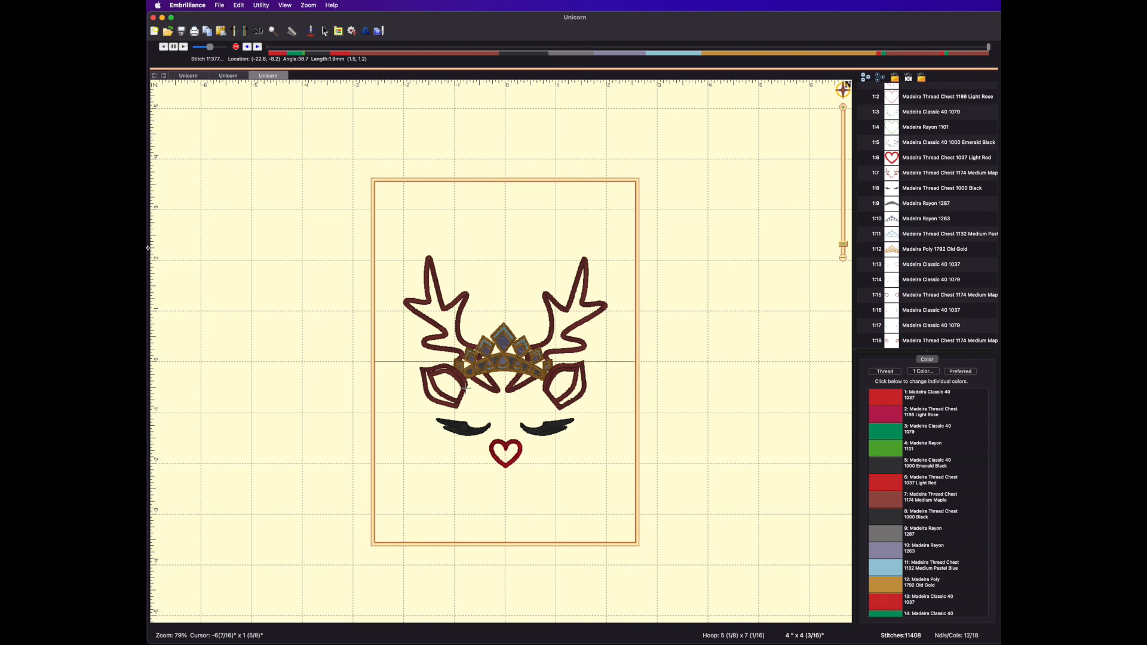
{"action": "left_click", "coordinate": [378, 31]}
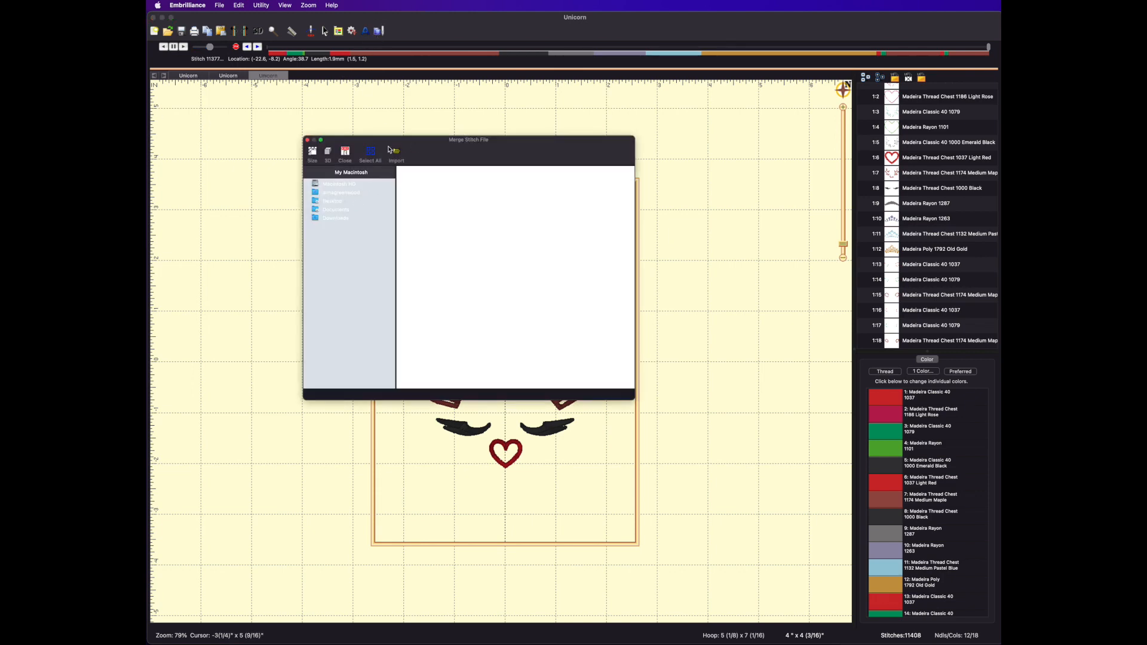
{"action": "left_click", "coordinate": [309, 140]}
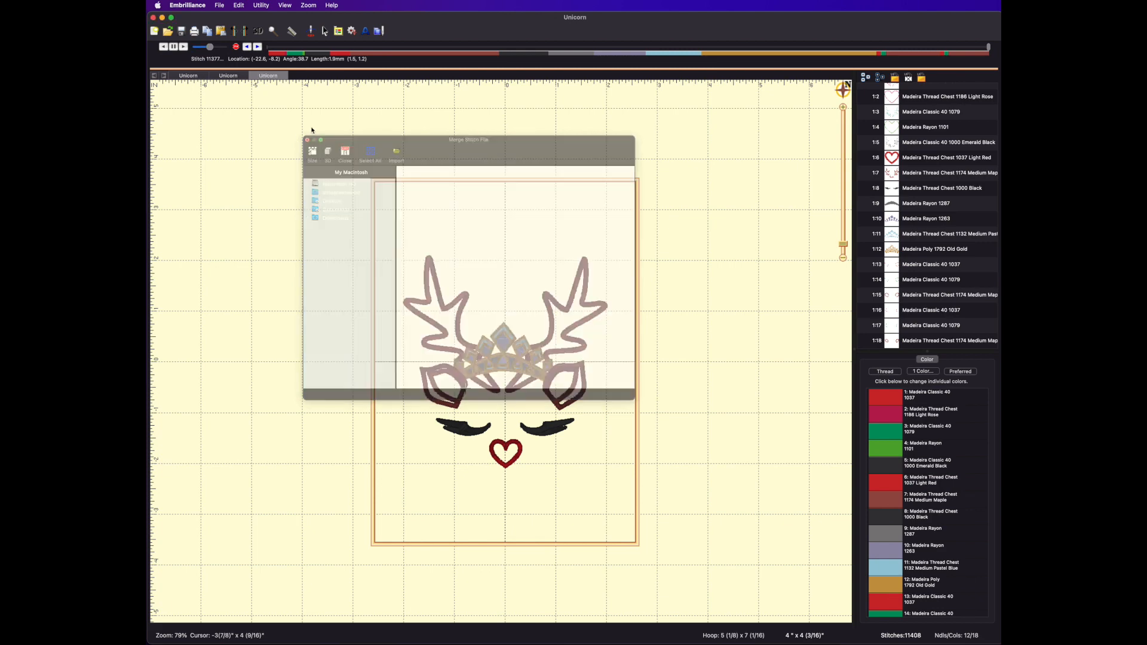
Insert the Bass Clef design from the Embrilliance library and place it over the heart nose.
{"action": "left_click", "coordinate": [353, 31]}
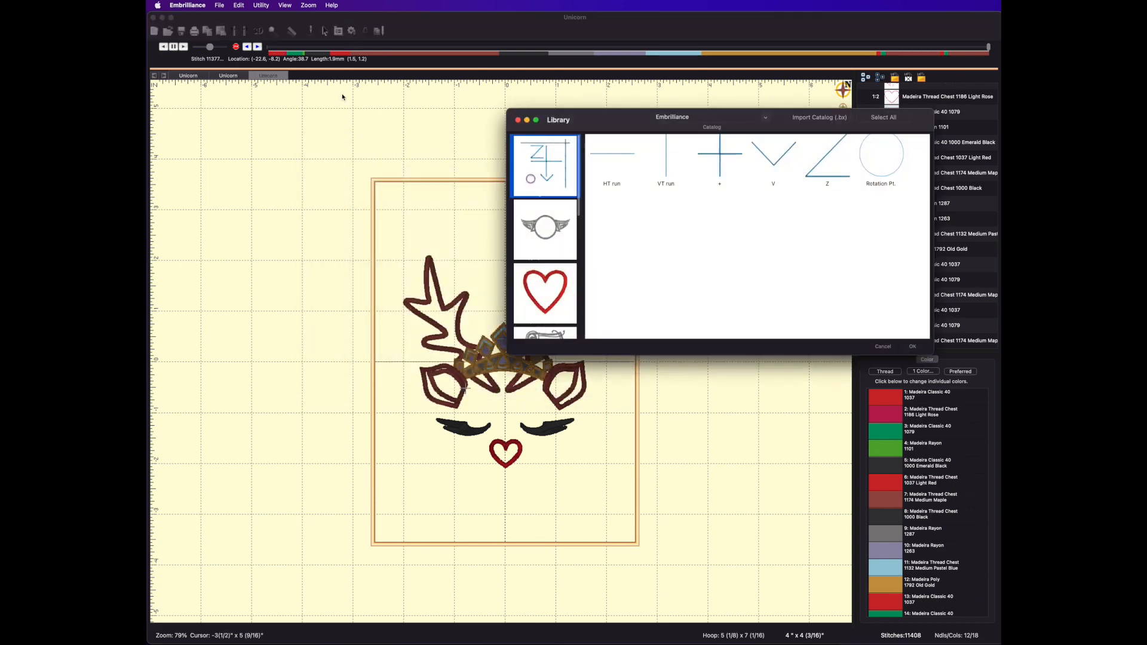
{"action": "left_click", "coordinate": [556, 223]}
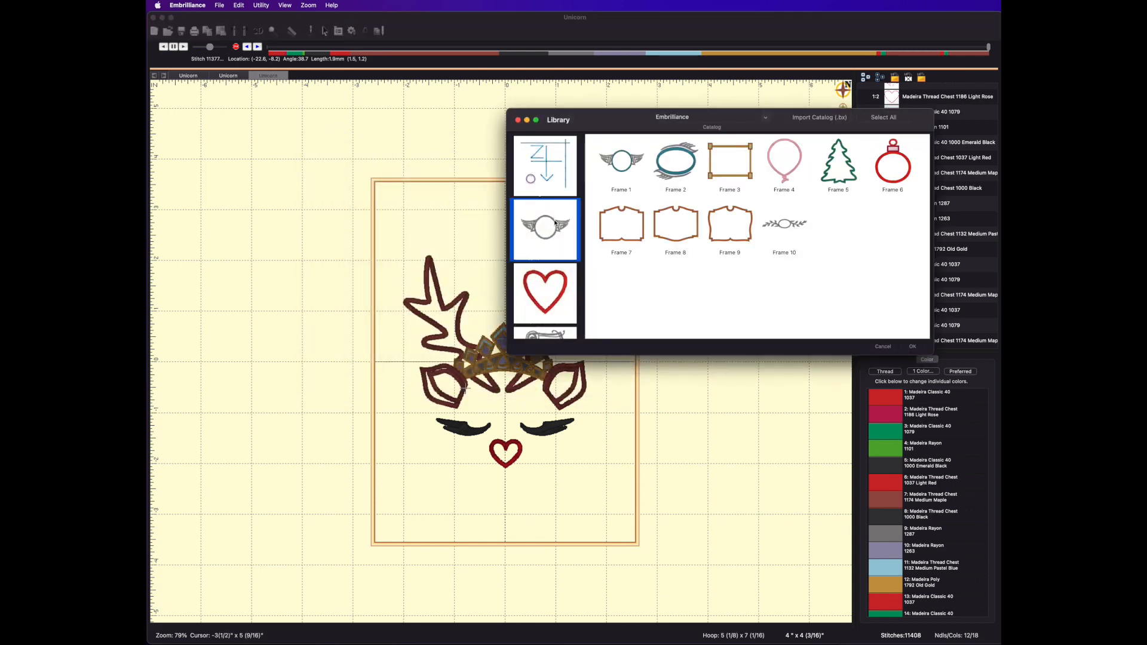
{"action": "left_click", "coordinate": [561, 280]}
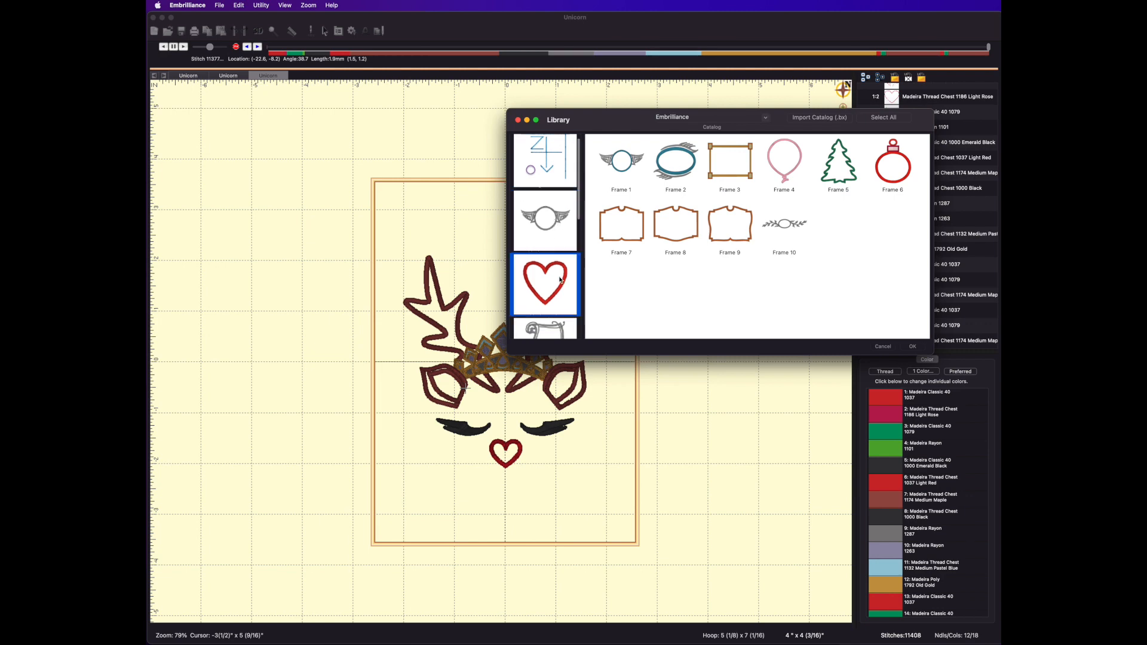
{"action": "scroll", "coordinate": [556, 293], "scroll_direction": "down", "scroll_amount": 2}
{"action": "left_click", "coordinate": [554, 300]}
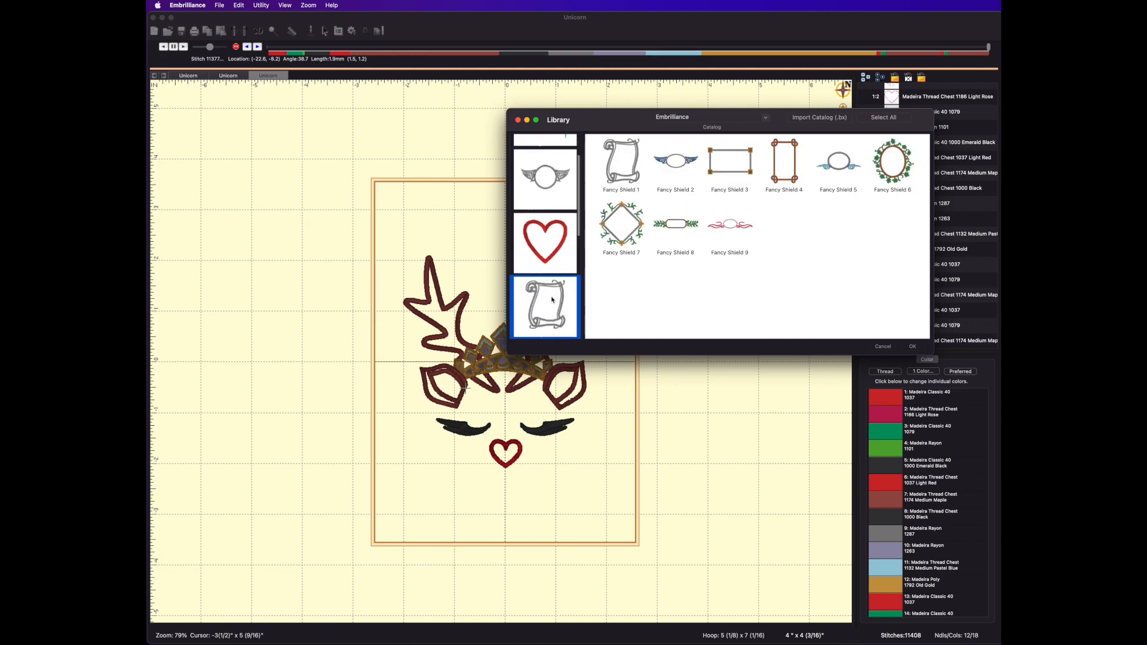
{"action": "scroll", "coordinate": [553, 299], "scroll_direction": "down", "scroll_amount": 2}
{"action": "left_click", "coordinate": [551, 299]}
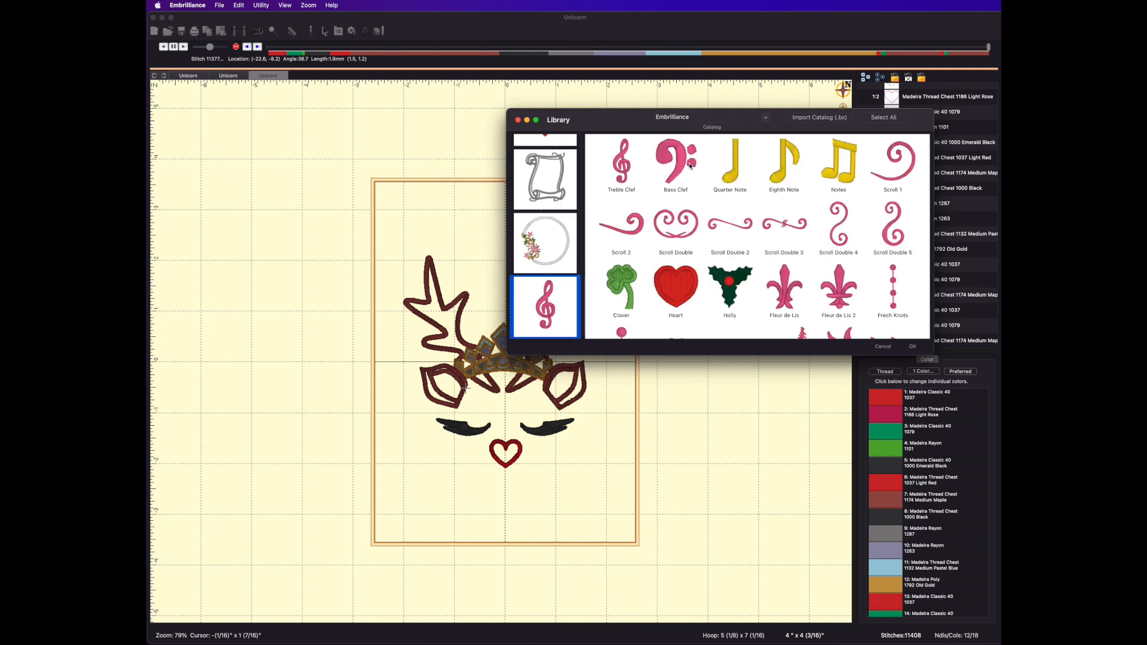
{"action": "scroll", "coordinate": [679, 218], "scroll_direction": "down", "scroll_amount": 2}
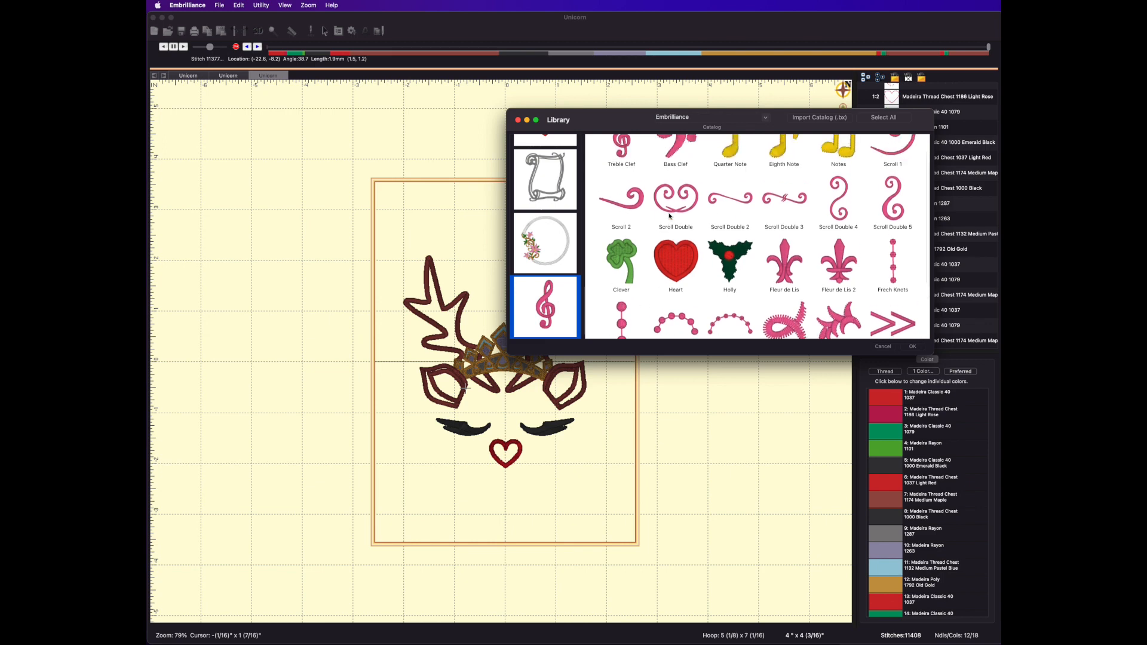
{"action": "scroll", "coordinate": [669, 217], "scroll_direction": "up", "scroll_amount": 2}
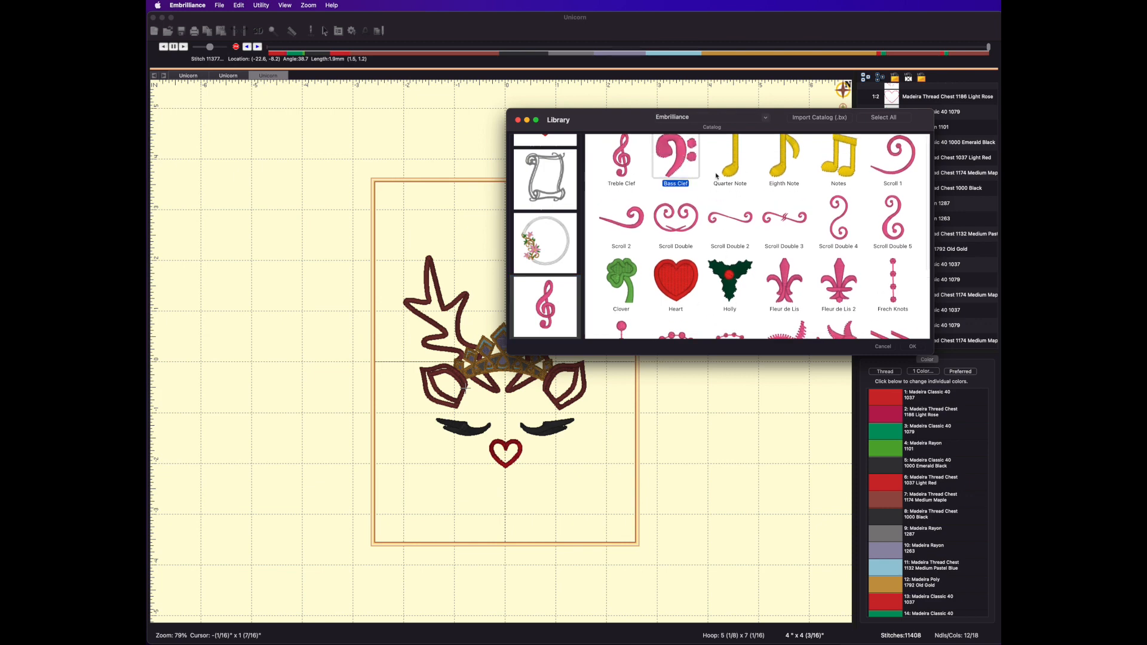
{"action": "double_click", "coordinate": [678, 167]}
{"action": "left_click_drag", "start_coordinate": [507, 360], "coordinate": [505, 453]}
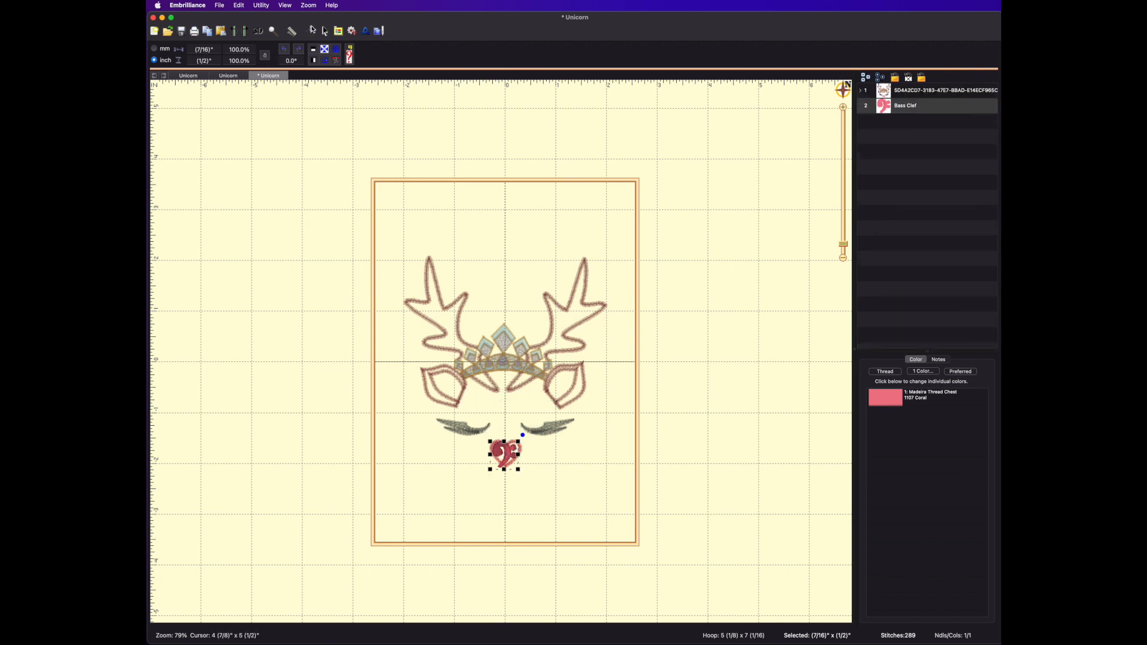
Advance the stitch simulator to the exact stitch where the Bass Clef's upper dot is completed.
{"action": "left_click", "coordinate": [311, 30]}
{"action": "left_click_drag", "start_coordinate": [268, 48], "coordinate": [946, 54]}
{"action": "left_click_drag", "start_coordinate": [949, 55], "coordinate": [973, 60]}
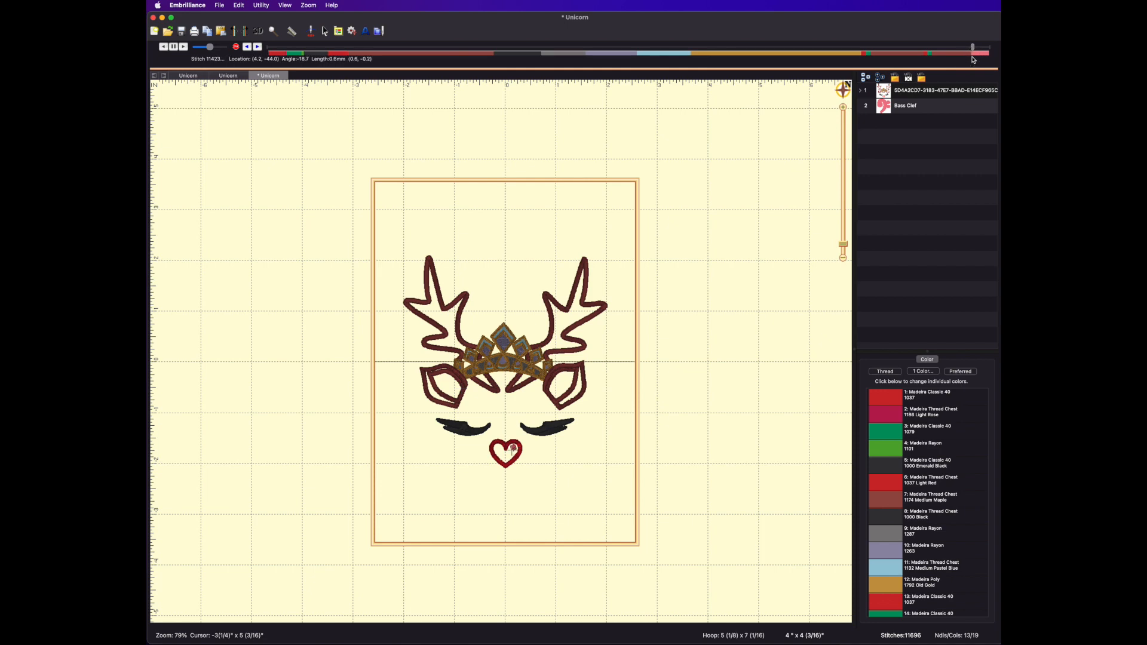
{"action": "left_click", "coordinate": [258, 47]}
{"action": "left_click", "coordinate": [257, 47]}
{"action": "left_click", "coordinate": [257, 46]}
{"action": "left_click", "coordinate": [257, 47]}
{"action": "left_click", "coordinate": [257, 47]}
{"action": "left_click", "coordinate": [248, 48]}
Insert a colour stop after the Bass Clef's upper dot, using Madeira Thread Chest 1136 Toast.
{"action": "left_click", "coordinate": [236, 47]}
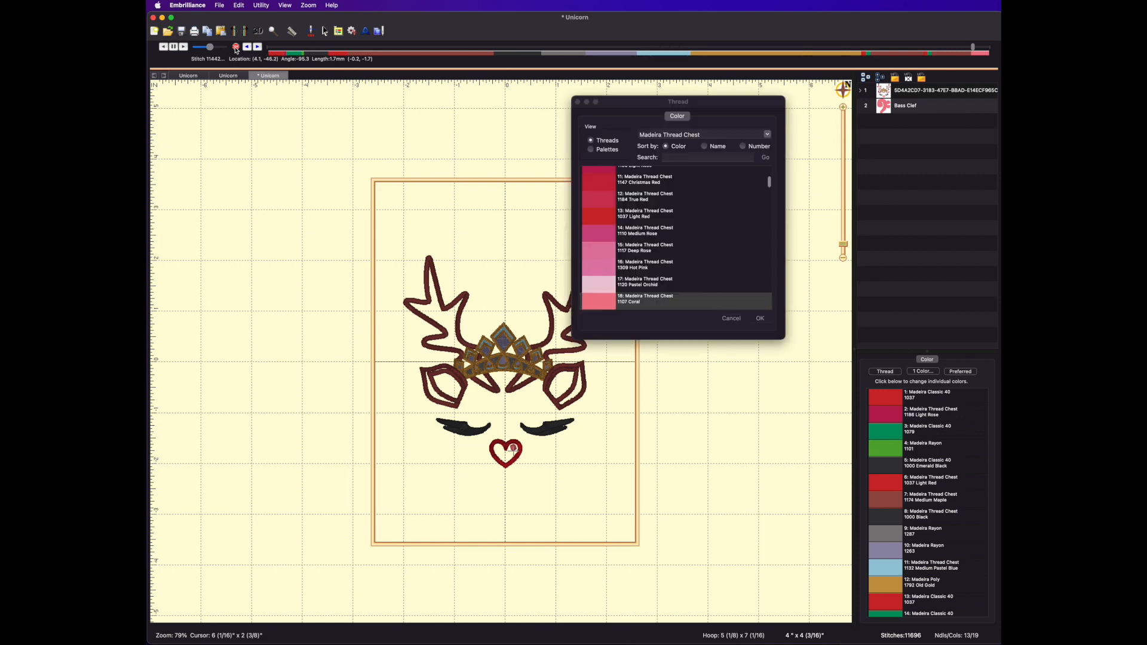
{"action": "scroll", "coordinate": [600, 297], "scroll_direction": "down", "scroll_amount": 6}
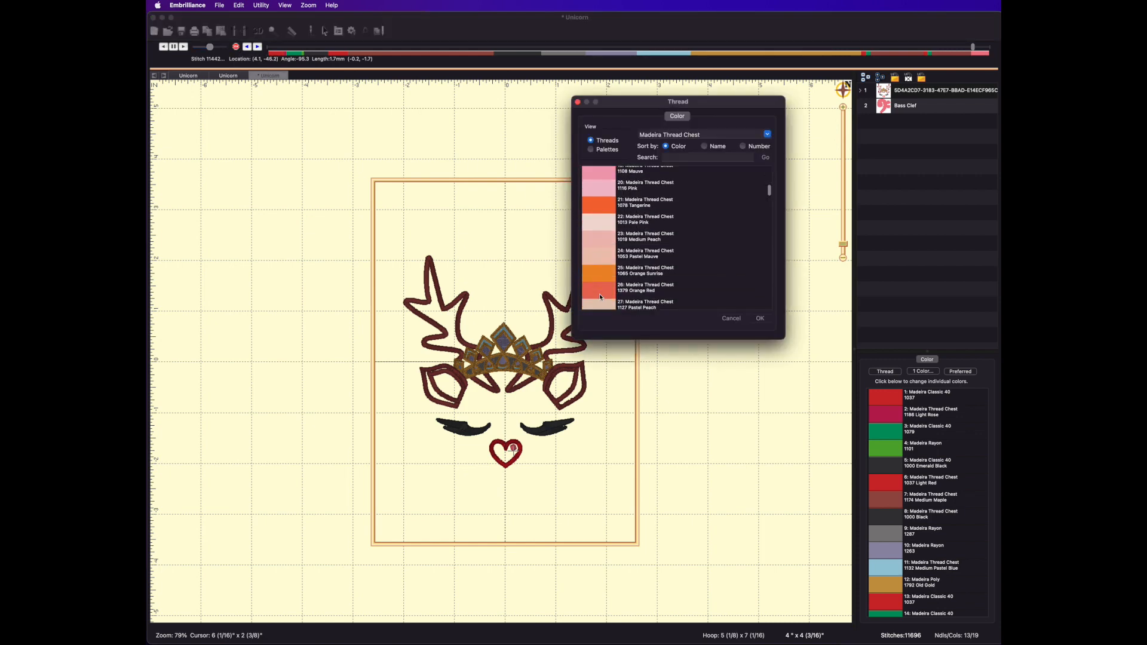
{"action": "scroll", "coordinate": [600, 297], "scroll_direction": "down", "scroll_amount": 2}
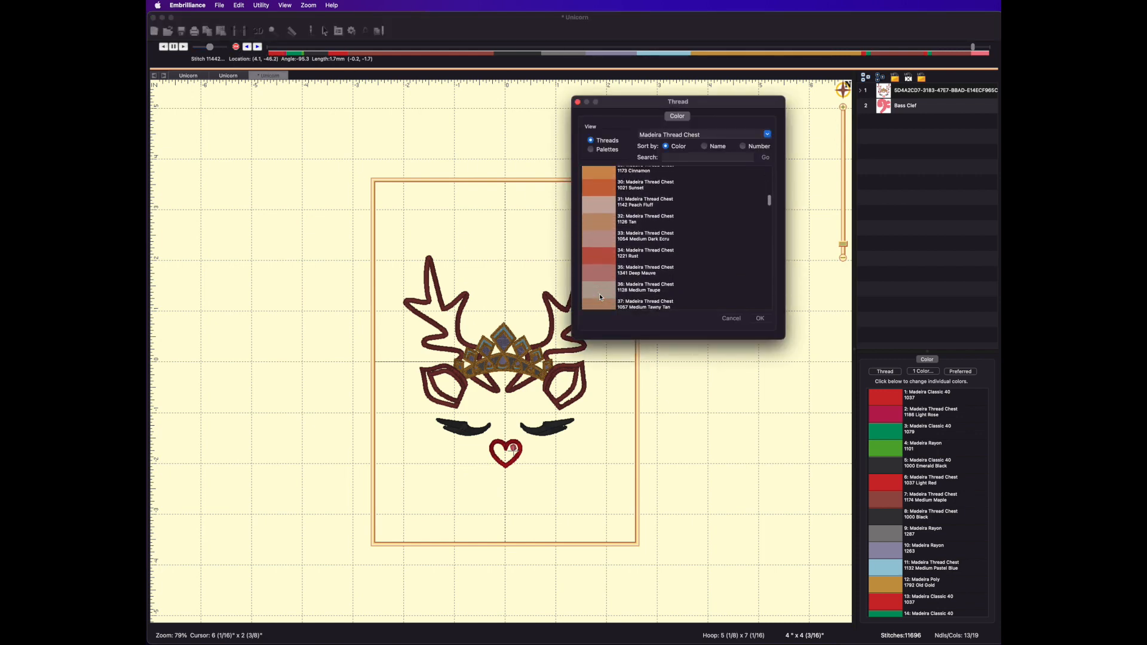
{"action": "left_click", "coordinate": [600, 298]}
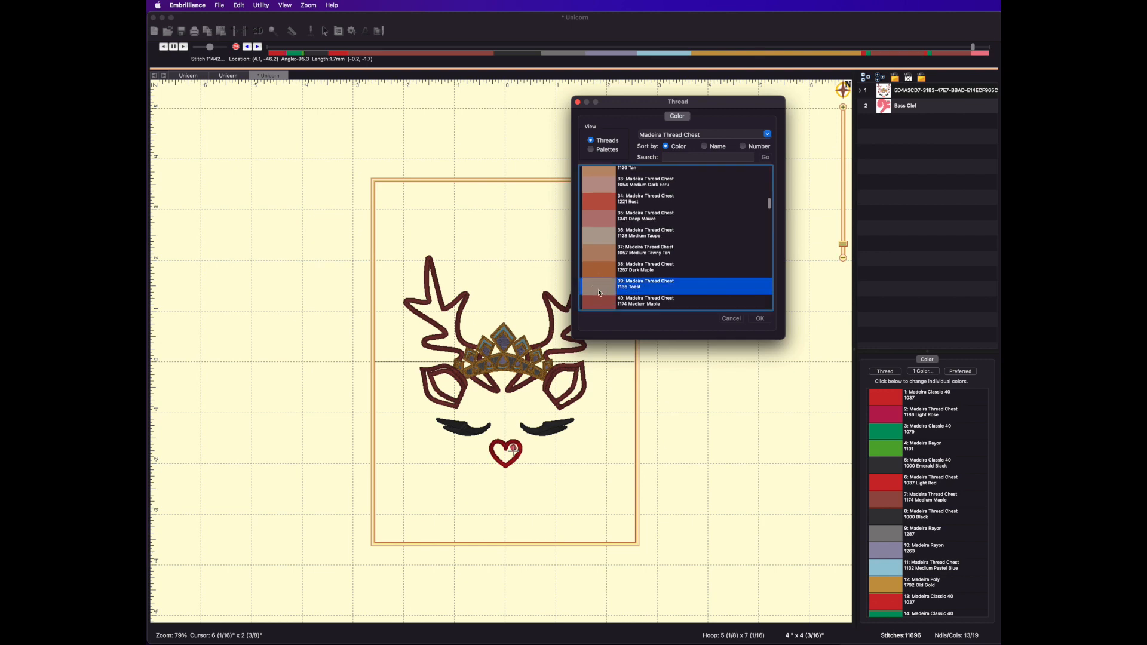
{"action": "left_click", "coordinate": [760, 318]}
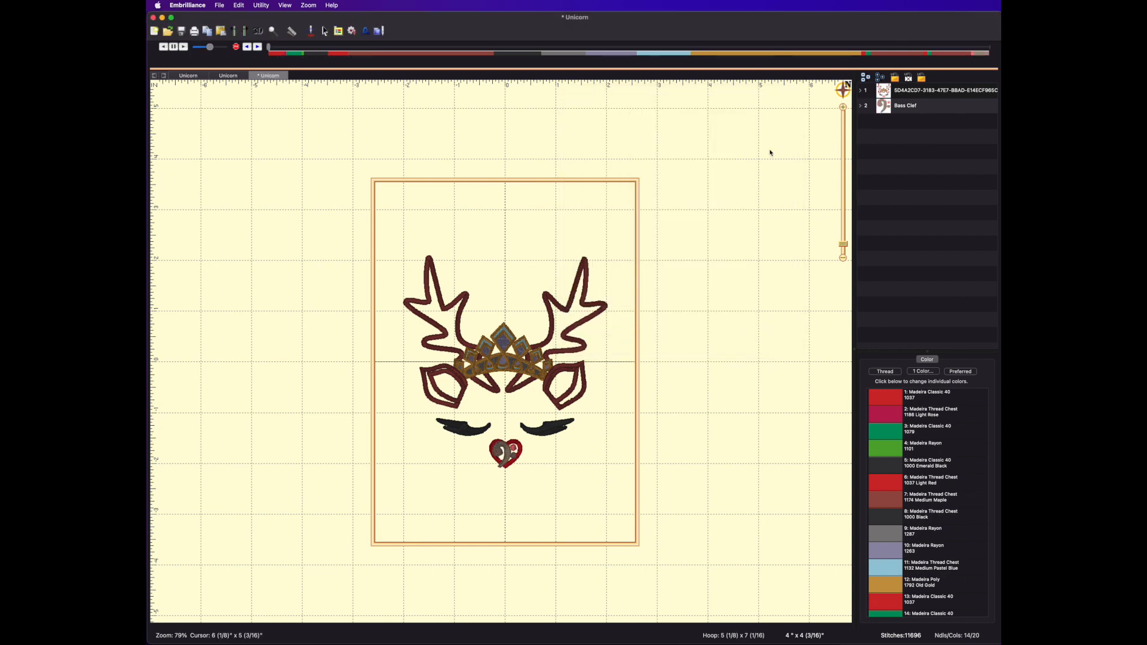
Delete the Toast-coloured part of the Bass Clef, keeping only its small upper dot.
{"action": "left_click", "coordinate": [861, 108]}
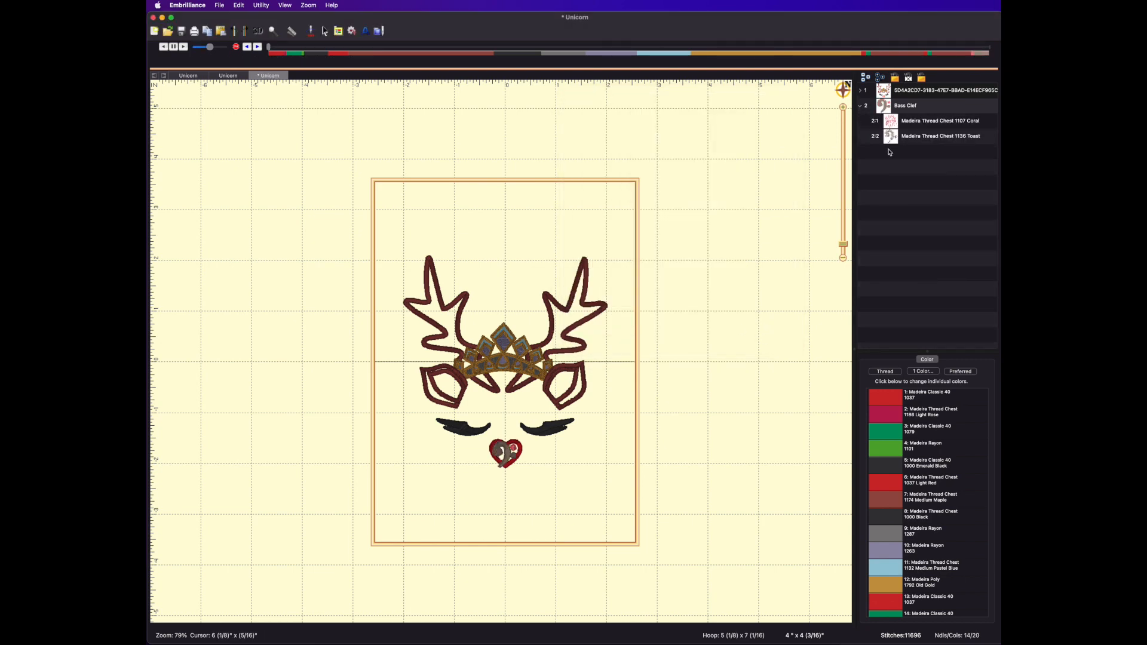
{"action": "left_click", "coordinate": [892, 138]}
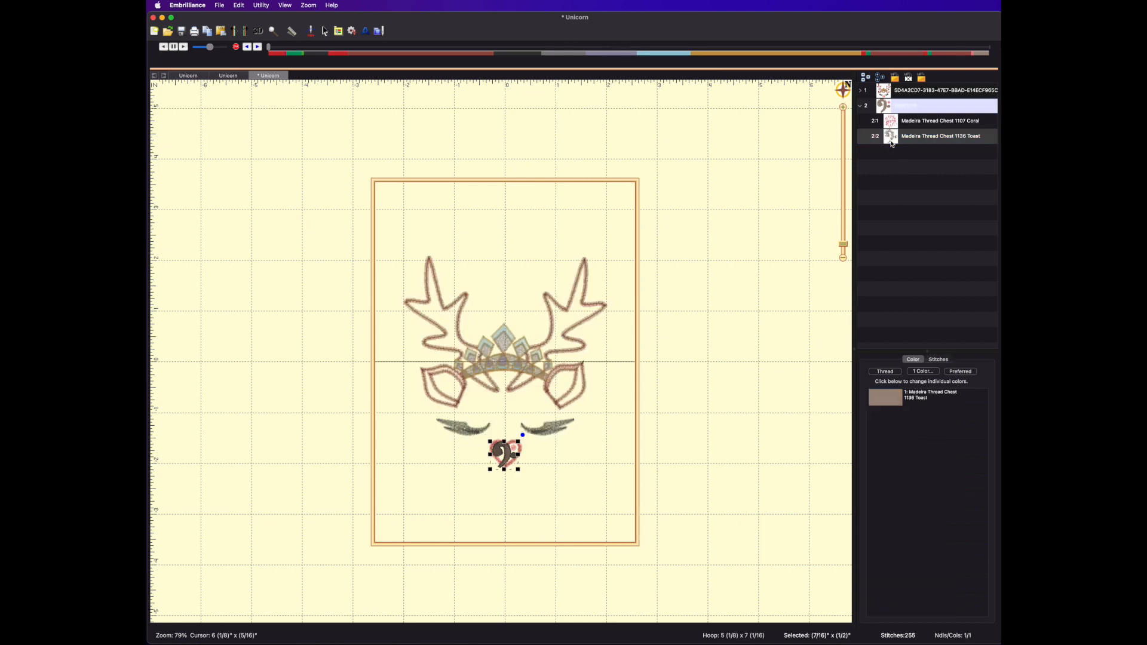
{"action": "key", "text": "Delete"}
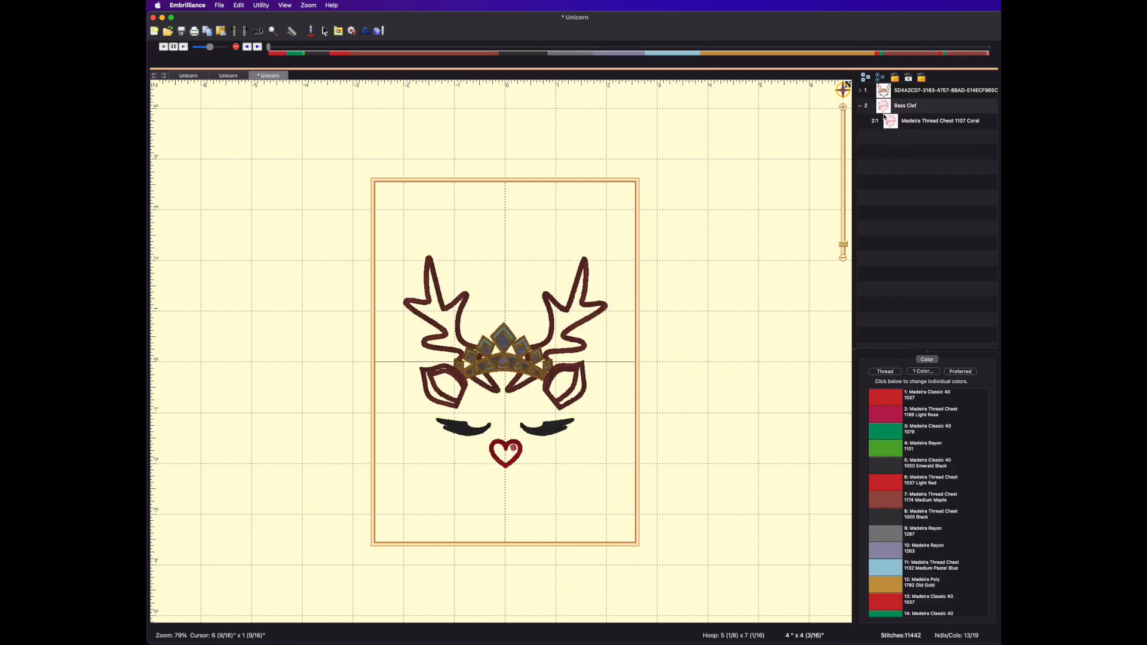
Recolour the small dot on the heart with Madeira Thread Chest 1071 Winter White.
{"action": "left_click", "coordinate": [885, 119]}
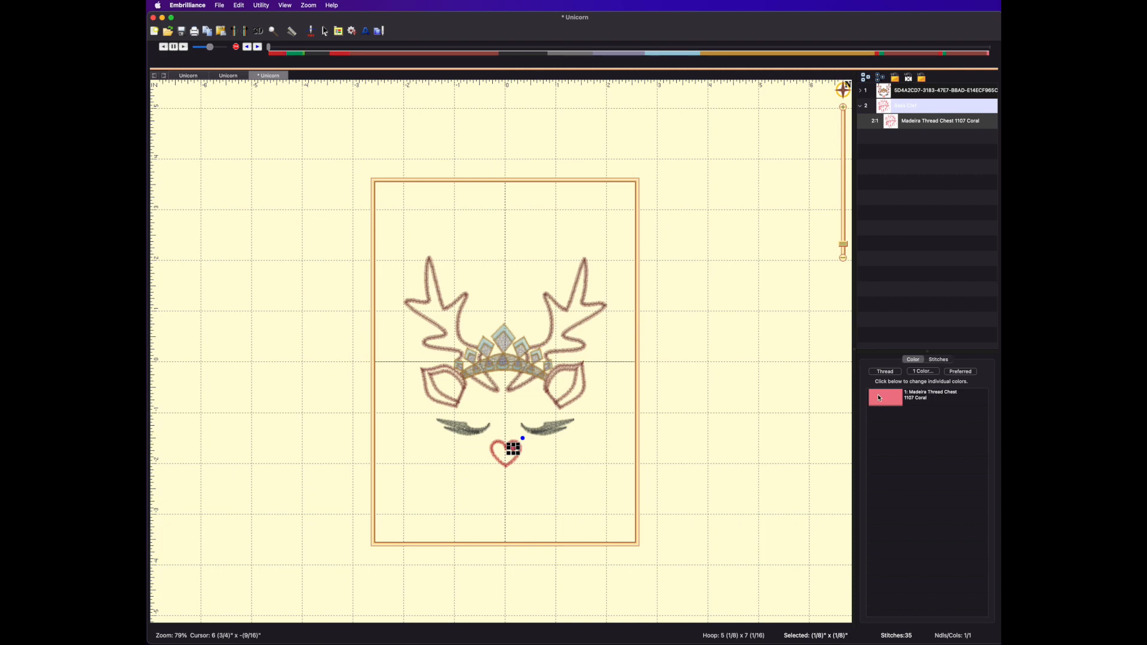
{"action": "left_click", "coordinate": [879, 398]}
{"action": "scroll", "coordinate": [621, 294], "scroll_direction": "up", "scroll_amount": 5}
{"action": "scroll", "coordinate": [620, 291], "scroll_direction": "down", "scroll_amount": 4}
{"action": "left_click", "coordinate": [658, 246]}
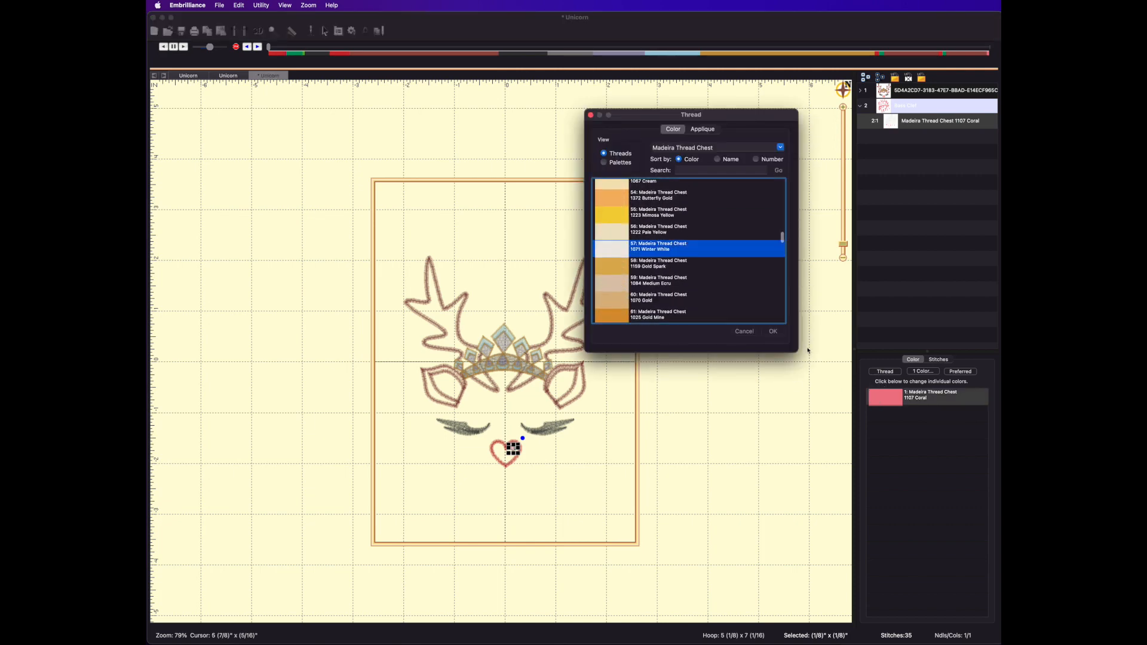
{"action": "left_click", "coordinate": [775, 332]}
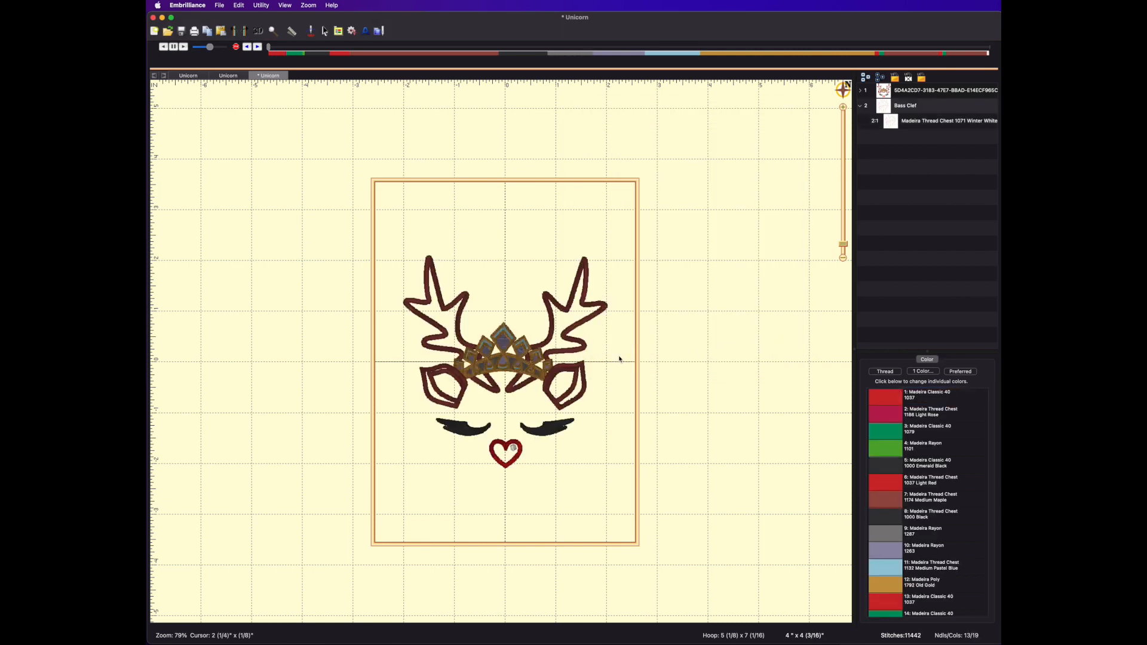